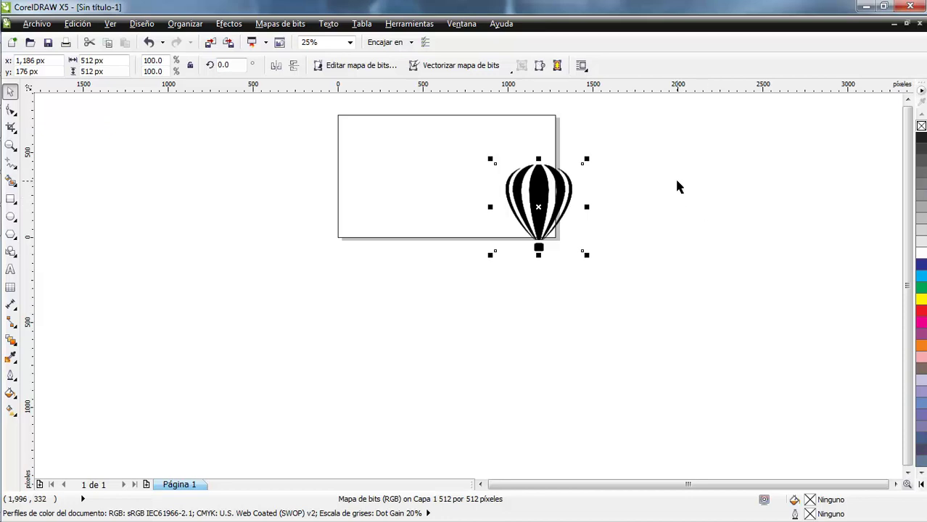
Place the balloon bitmap inside the page-sized rectangle with PowerClip
click(227, 24)
mouse_move(273, 220)
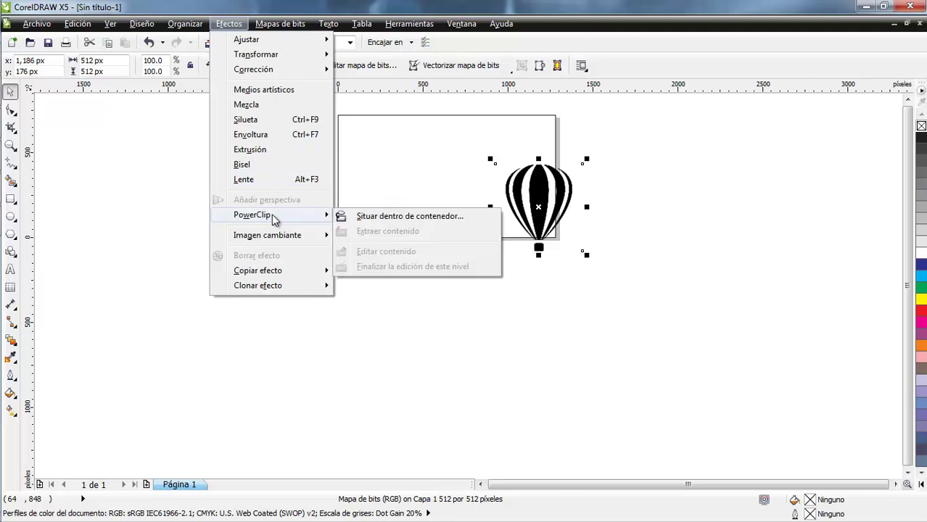
click(434, 217)
click(405, 180)
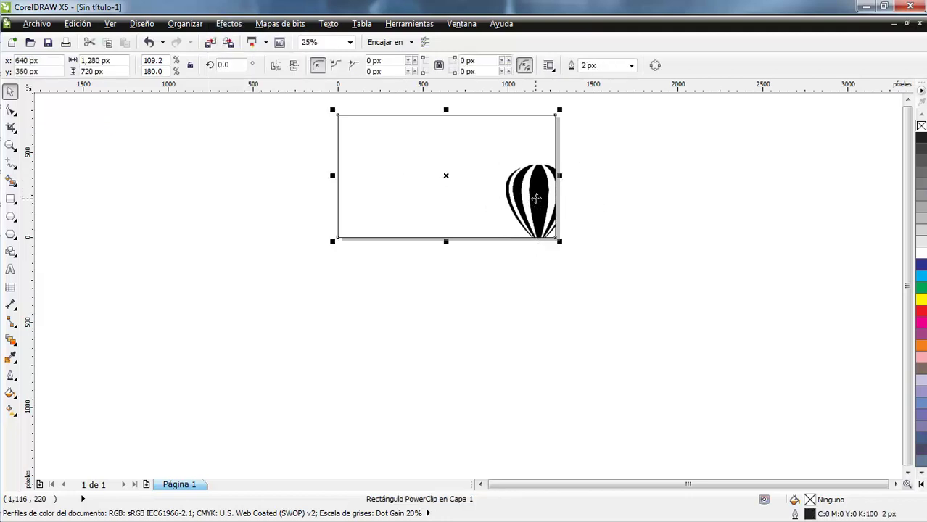
drag(534, 201, 511, 200)
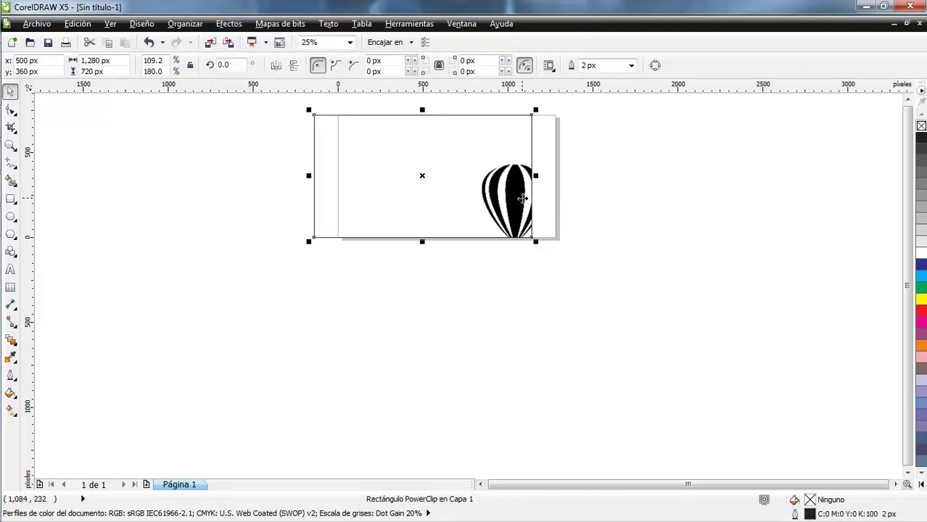
key(ctrl+z)
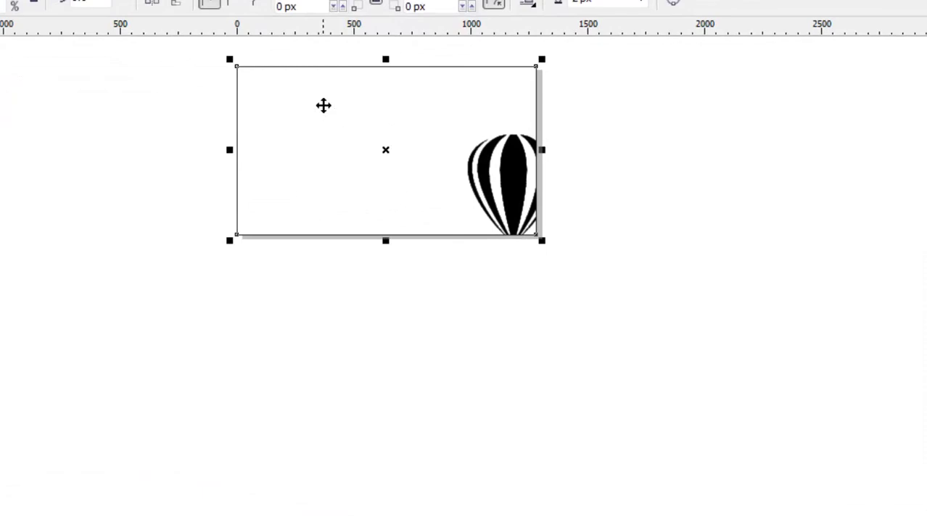
Enter editing of the rectangle's PowerClip contents, with the laptop photo, play logo and balloon in view
right_click(274, 174)
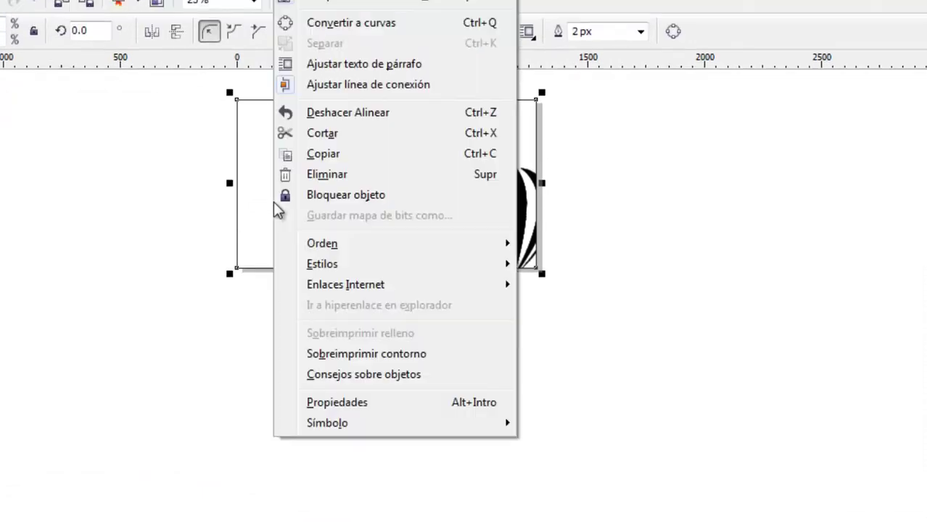
click(384, 50)
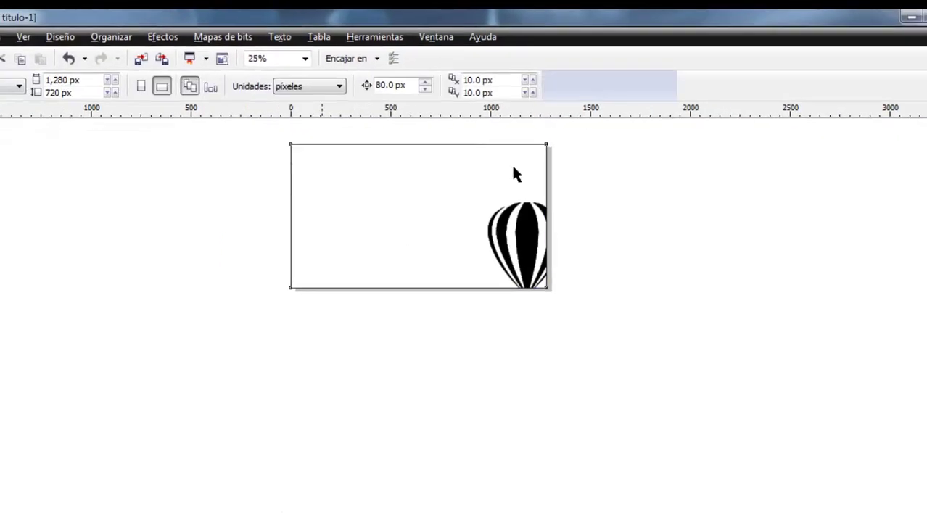
scroll(570, 263, down, 2)
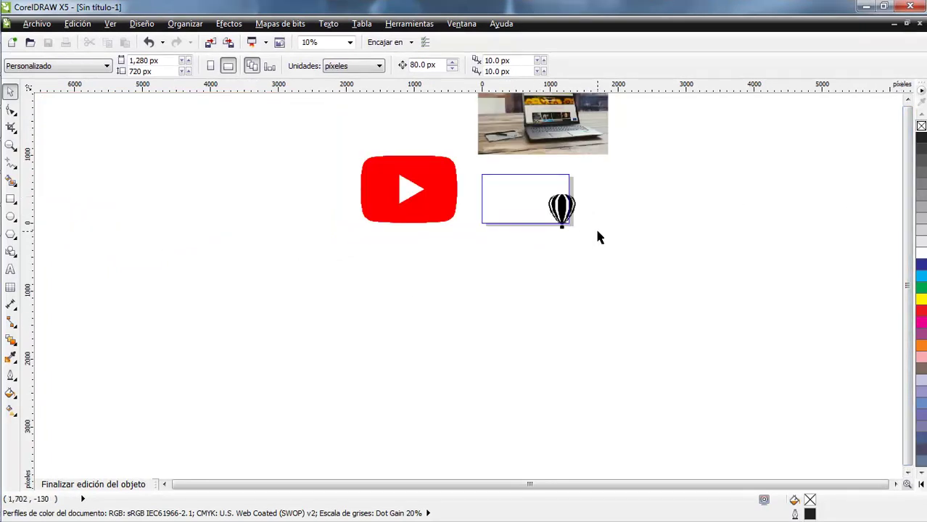
key(z)
drag(647, 250, 279, 125)
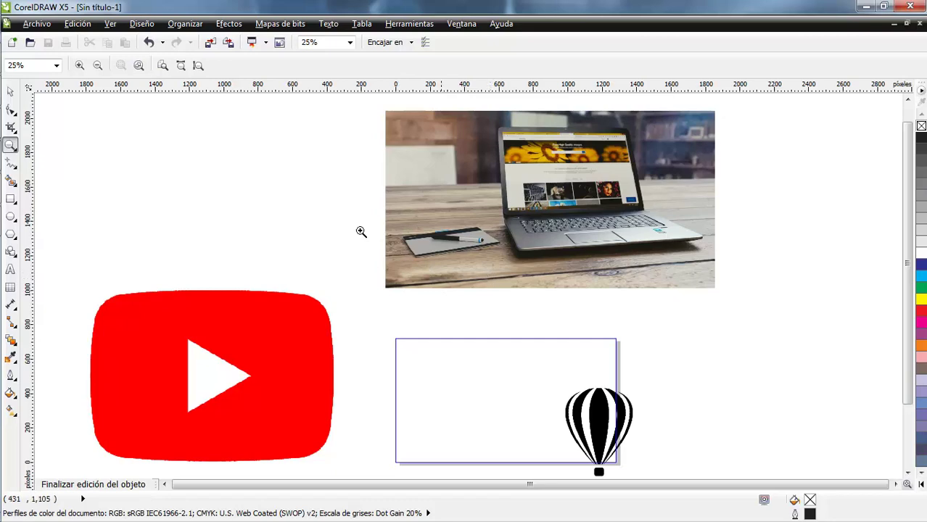
click(12, 92)
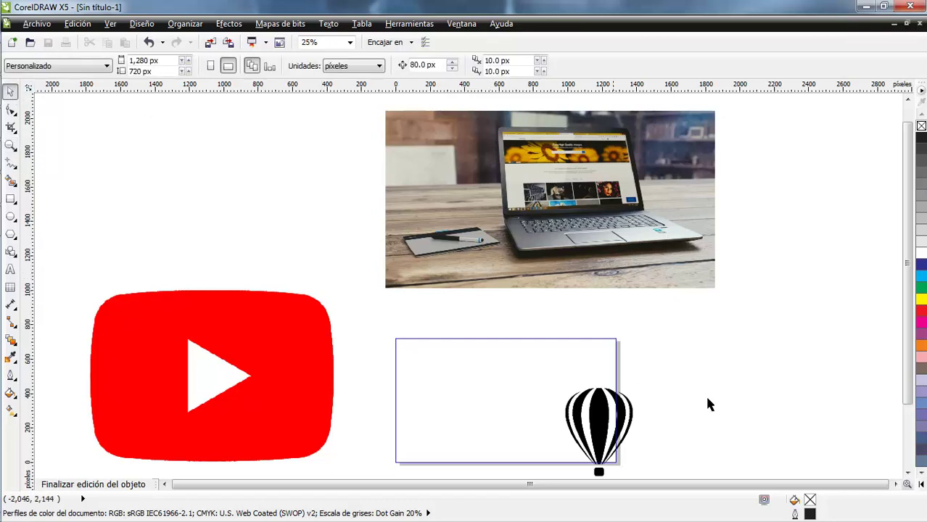
Move the laptop photo over the PowerClip frame and shift the balloon clear of it to the right
click(605, 230)
drag(605, 230, 588, 408)
drag(638, 360, 871, 303)
Scale the laptop photo down to about 1,373 × 739 px and position it so it covers the whole frame
click(744, 182)
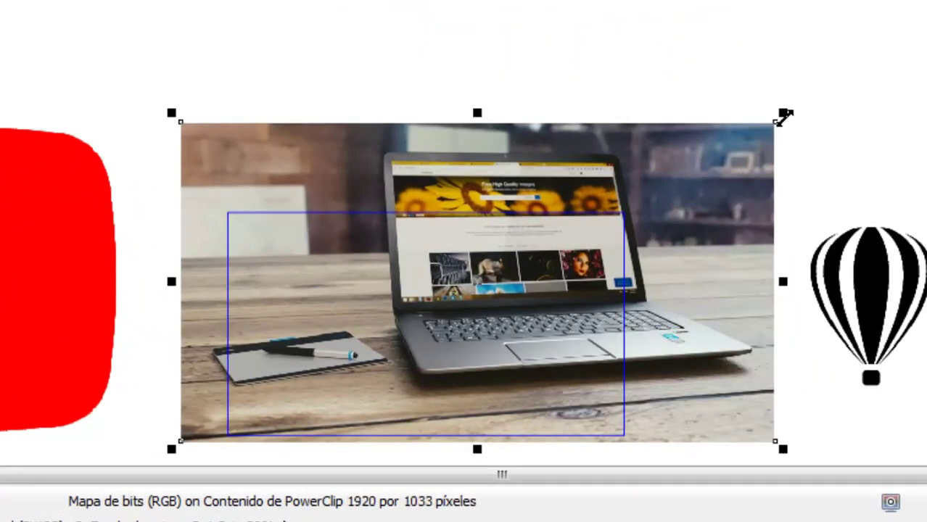
drag(783, 114, 698, 192)
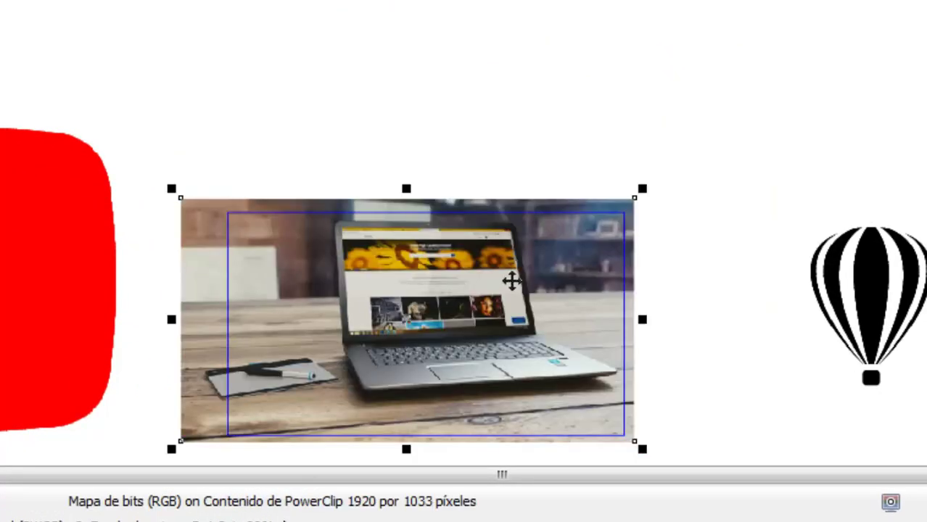
drag(507, 280, 508, 283)
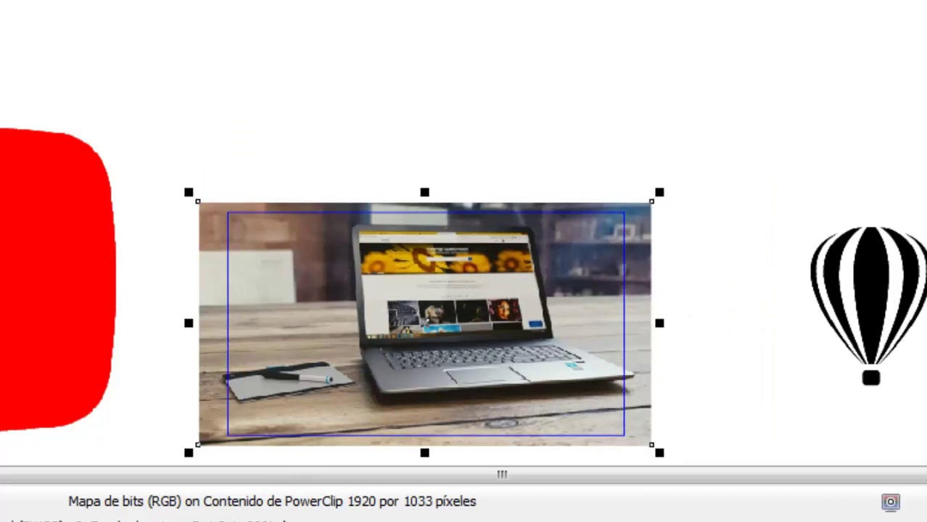
scroll(462, 288, right, 1)
key(Escape)
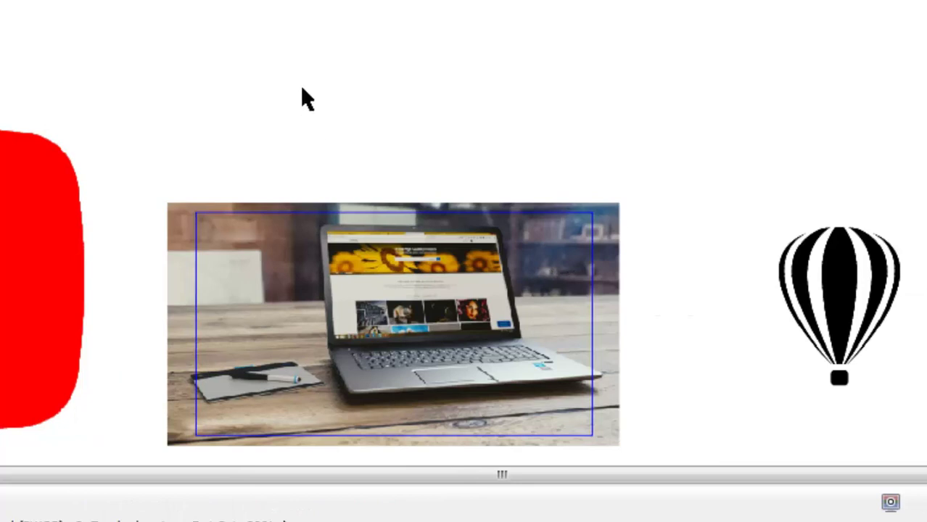
click(187, 263)
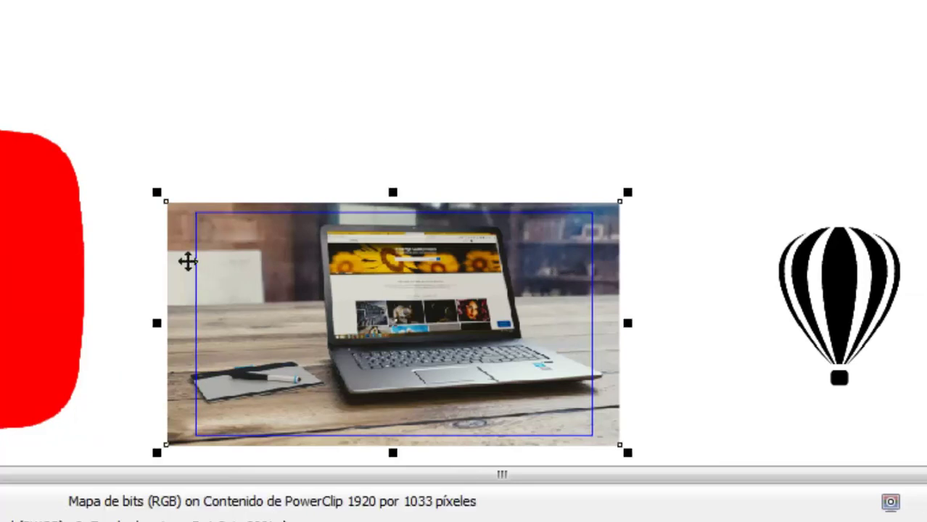
drag(155, 191, 183, 206)
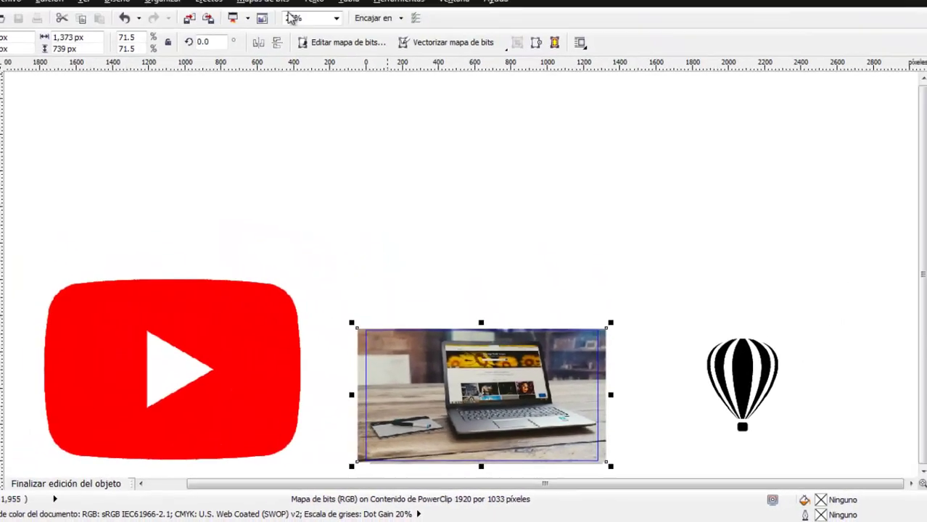
Start a Gaussian blur on the laptop photo with automatic preview turned on
click(280, 1)
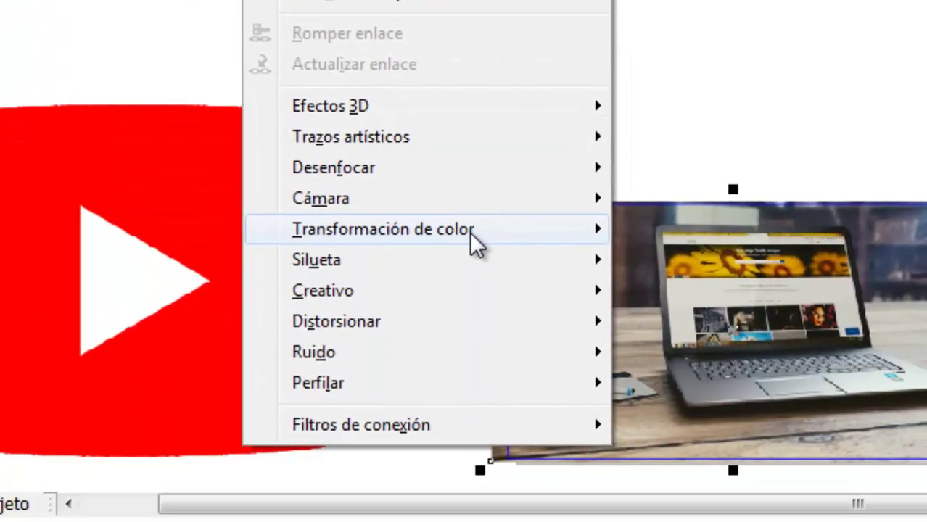
mouse_move(477, 174)
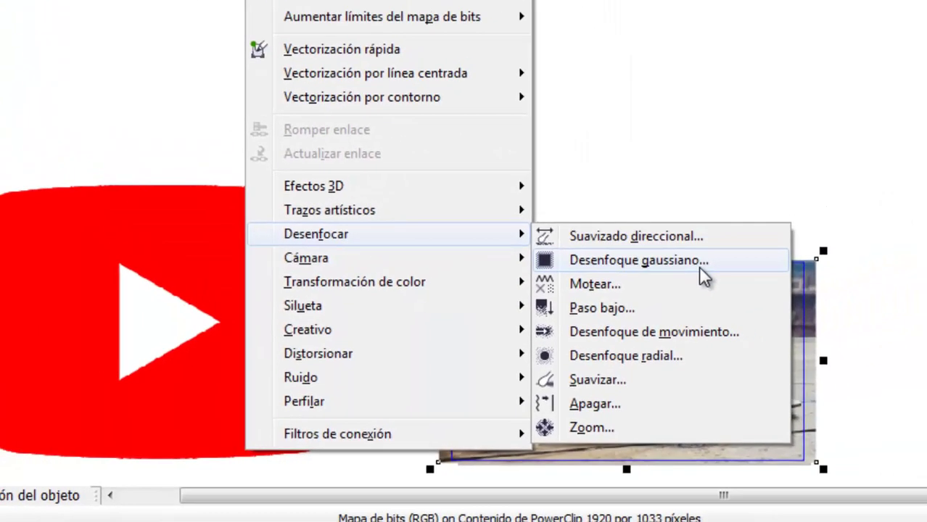
click(829, 210)
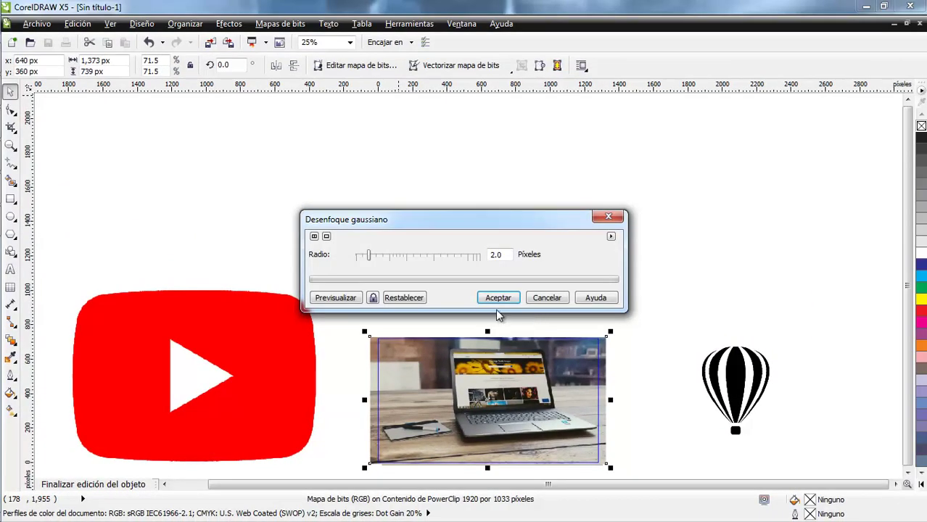
drag(420, 223, 437, 172)
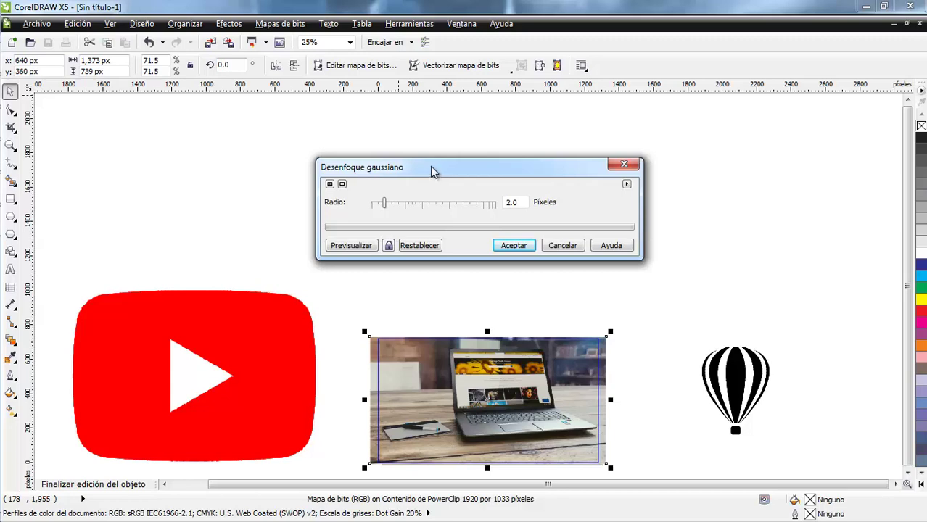
drag(432, 171, 438, 166)
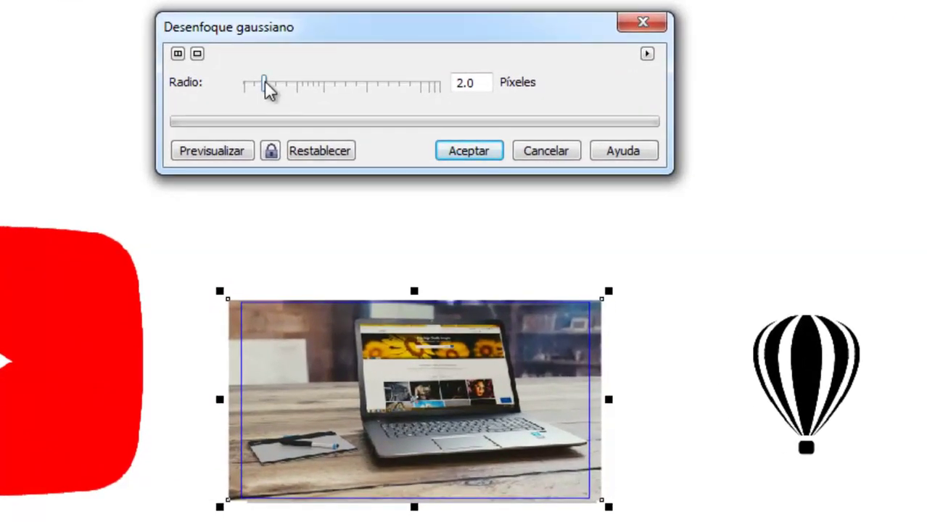
click(206, 151)
click(274, 149)
click(271, 152)
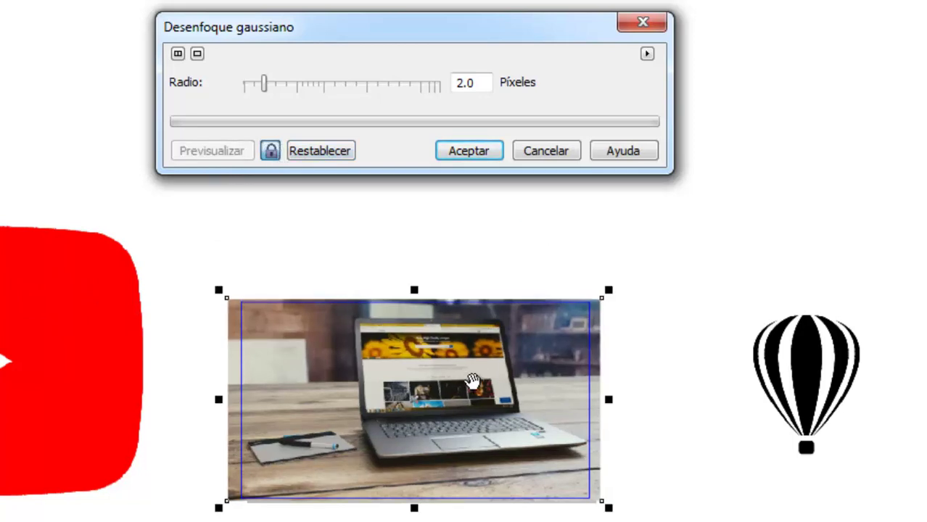
Set the Gaussian blur radius to 5.0 pixels and apply it to the photo
click(481, 81)
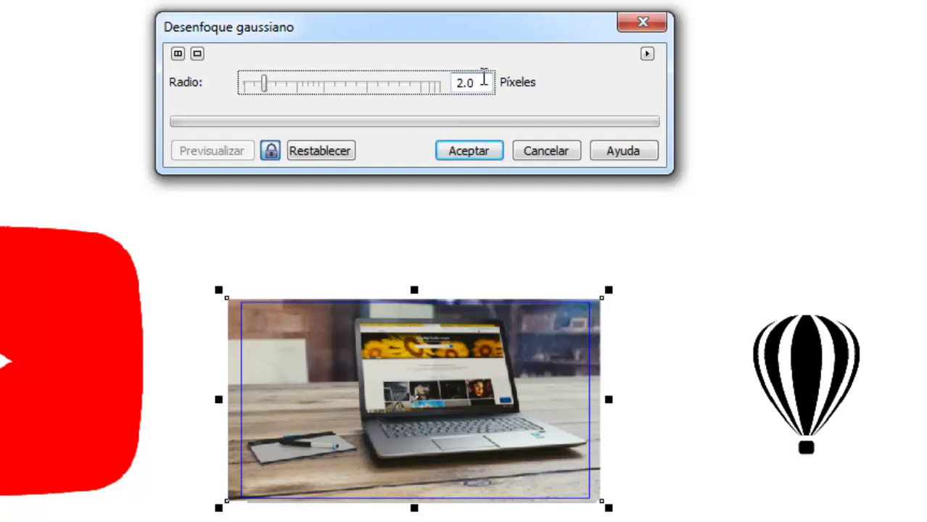
key(Up)
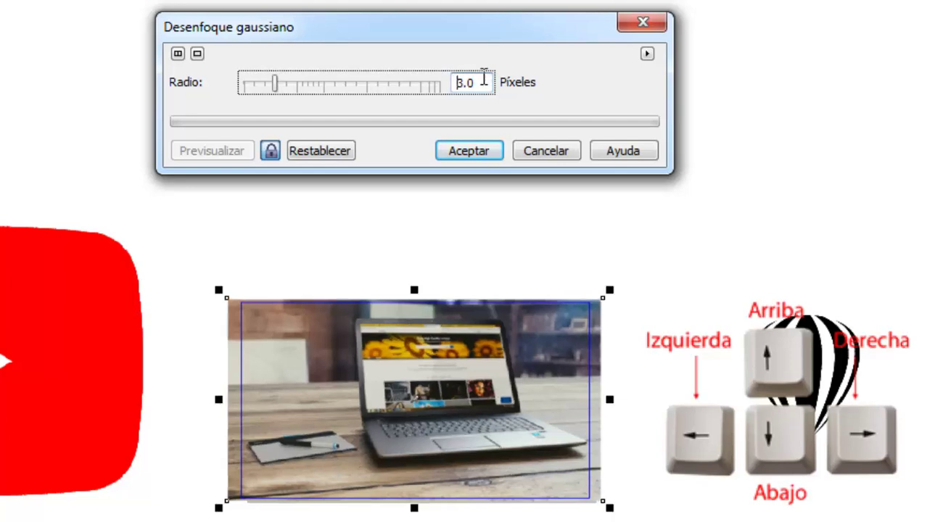
key(Up)
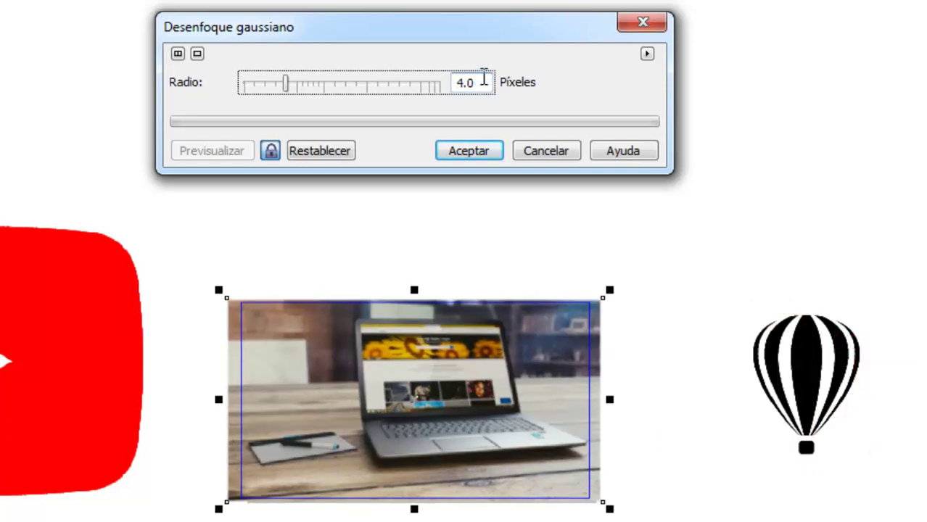
key(Up)
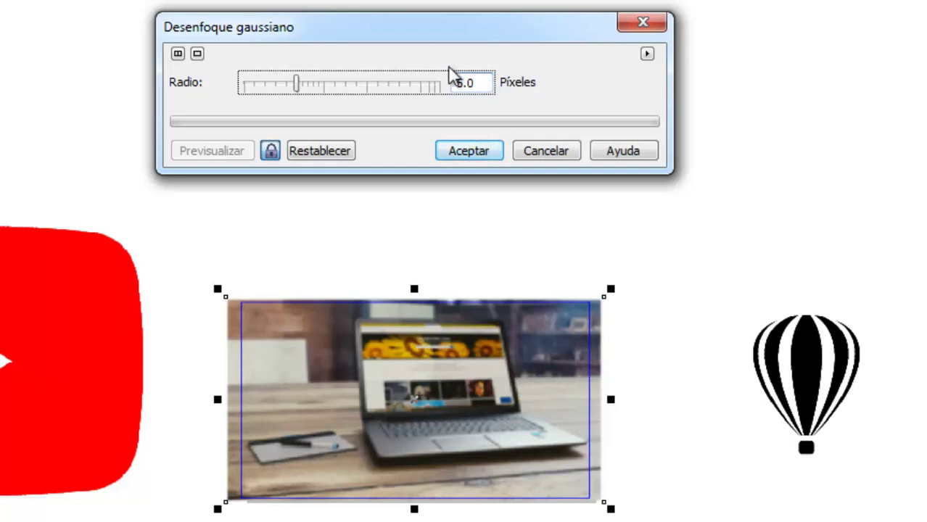
click(457, 83)
click(473, 151)
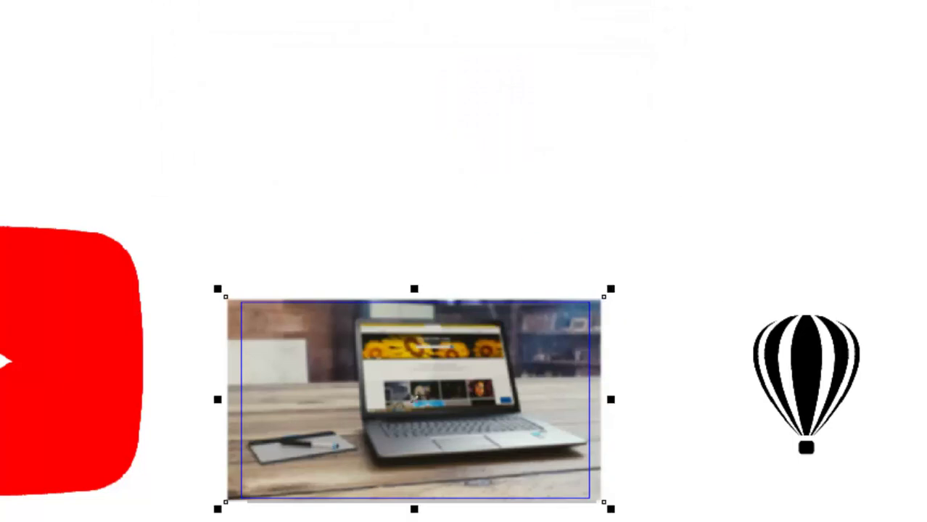
Narrow the blurred photo from both sides to about 1,316 px wide and finish editing the PowerClip contents
key(z)
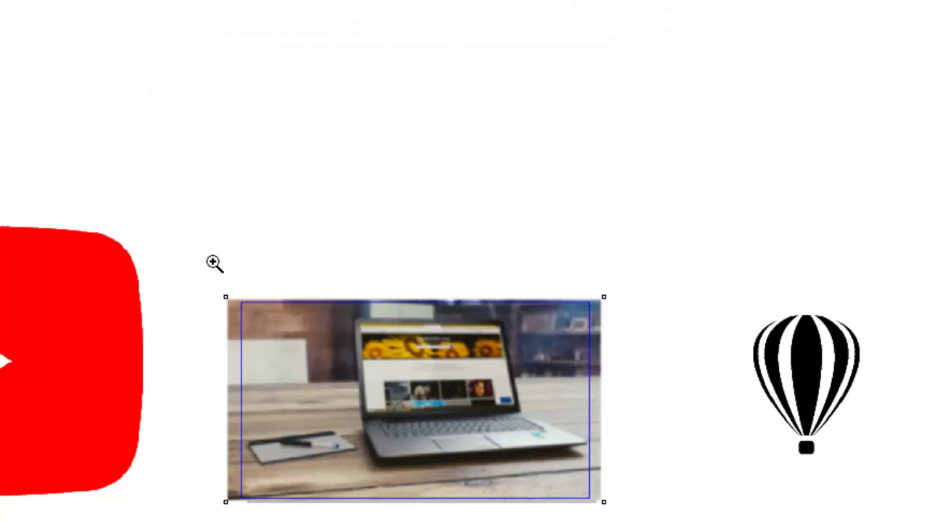
drag(292, 331, 625, 511)
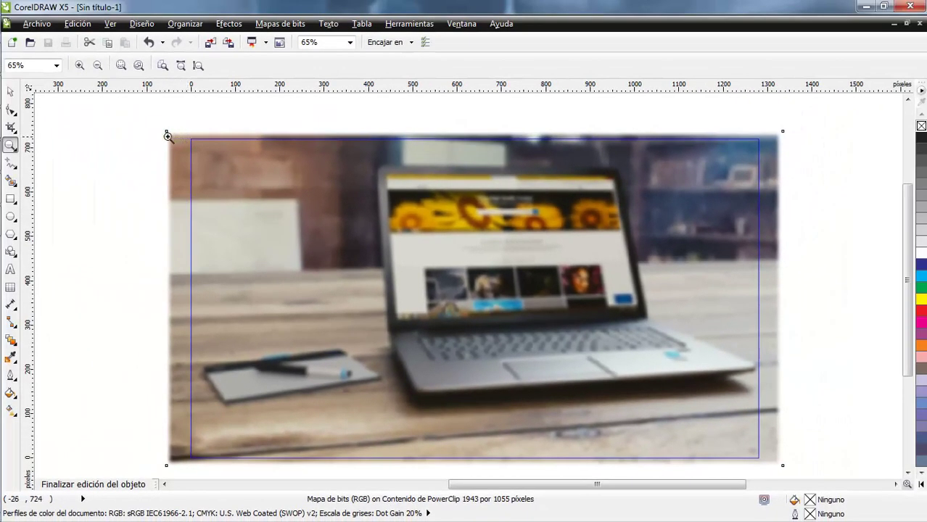
click(10, 91)
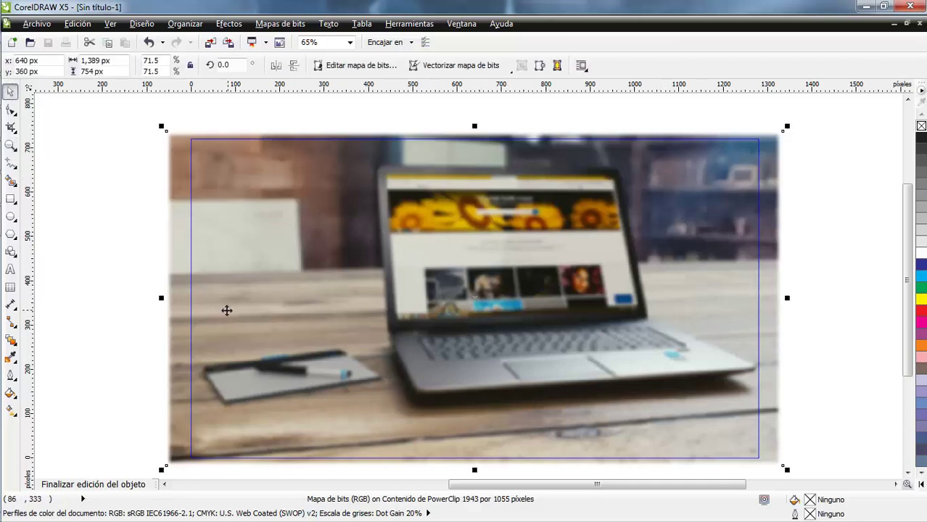
drag(161, 298, 178, 297)
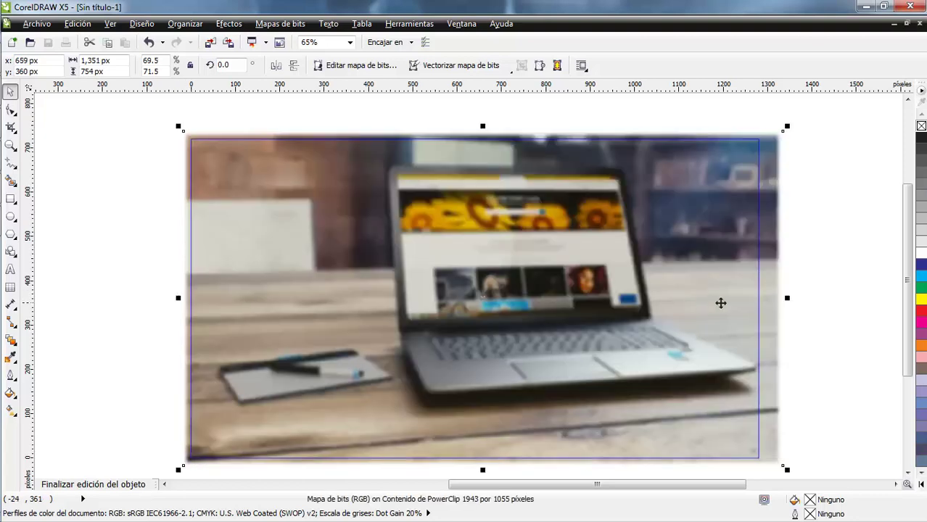
drag(787, 299, 771, 308)
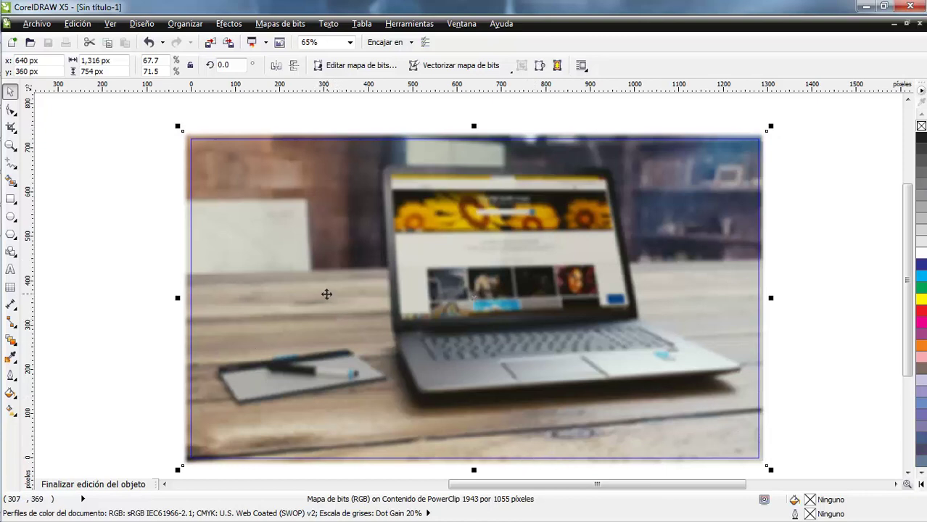
click(114, 485)
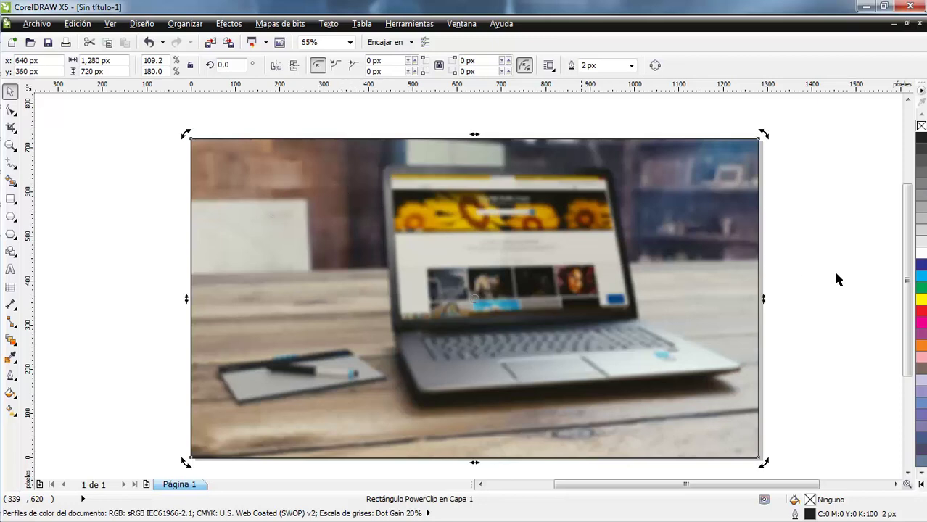
Remove the outline of the PowerClip rectangle by setting its outline width to Ninguno
click(840, 239)
click(531, 185)
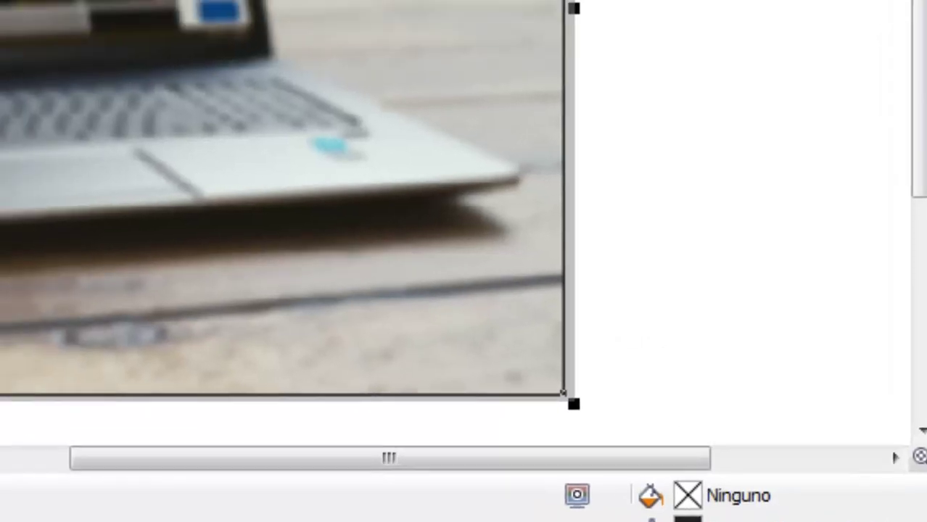
double_click(624, 503)
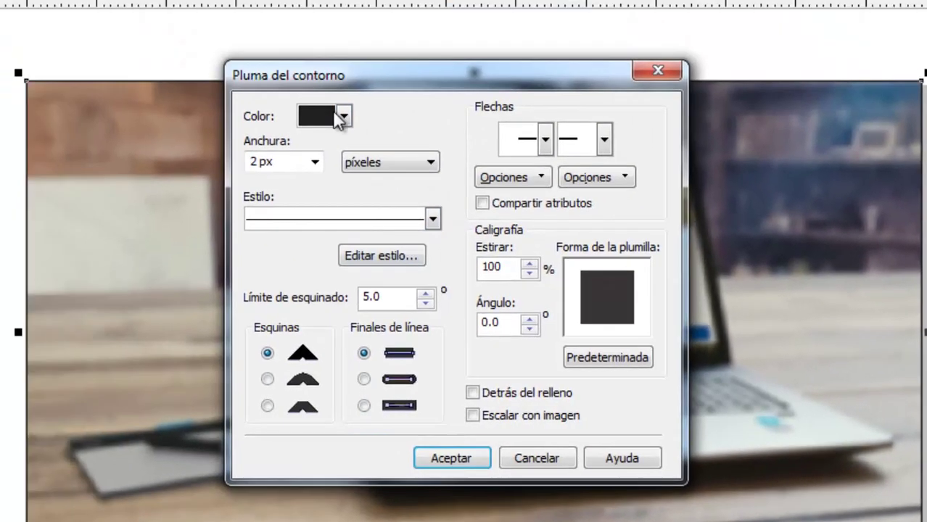
click(345, 118)
click(345, 118)
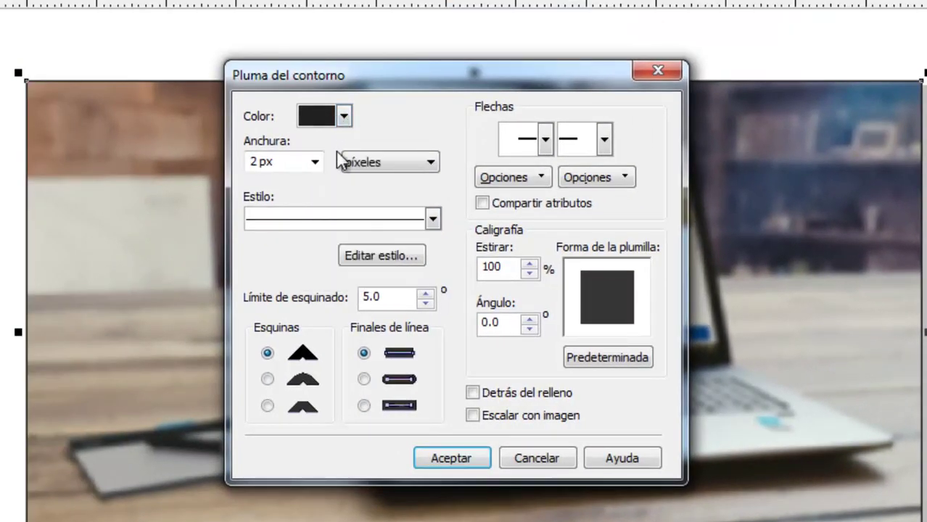
click(314, 162)
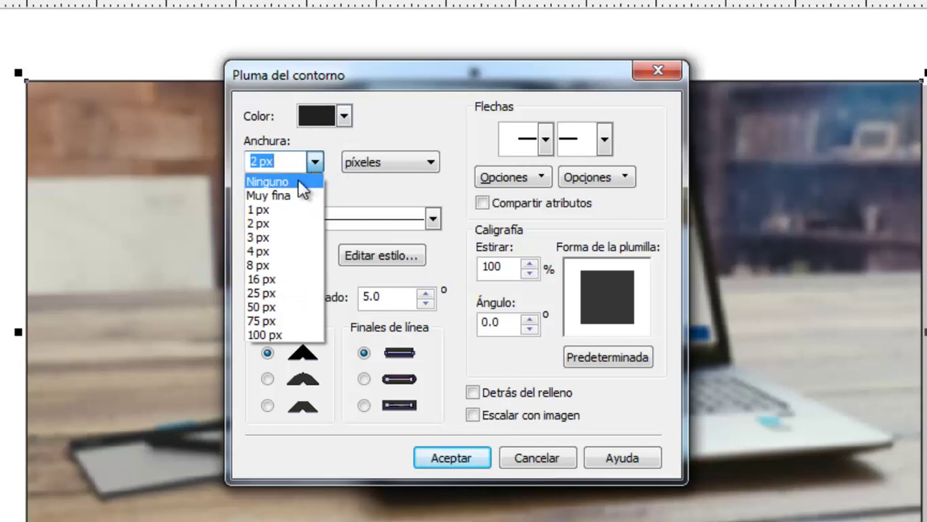
click(302, 182)
click(450, 458)
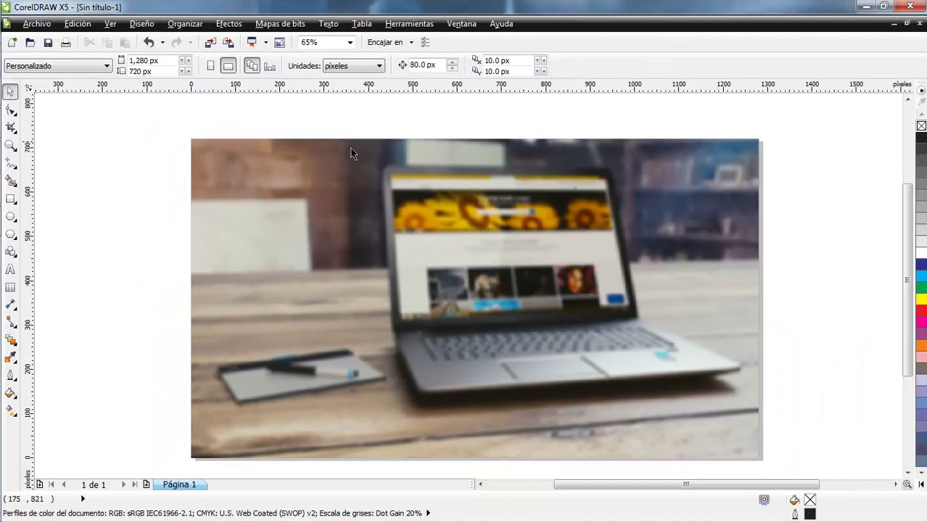
Open the contents of the PowerClip rectangle for editing
click(356, 191)
right_click(356, 191)
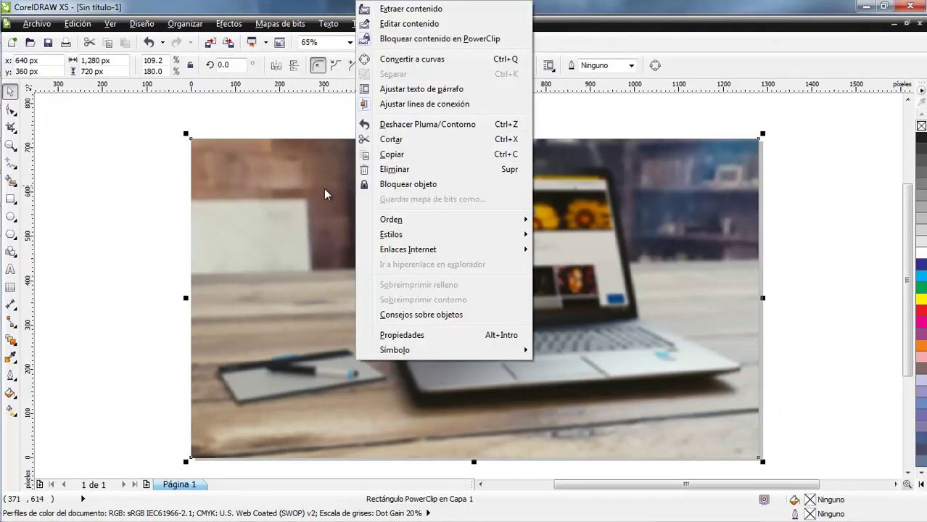
click(439, 23)
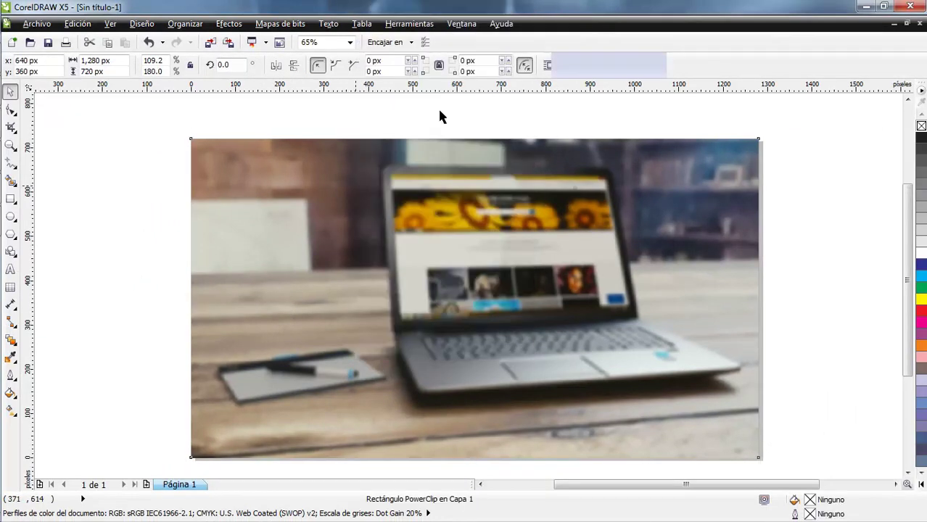
scroll(472, 212, down, 1)
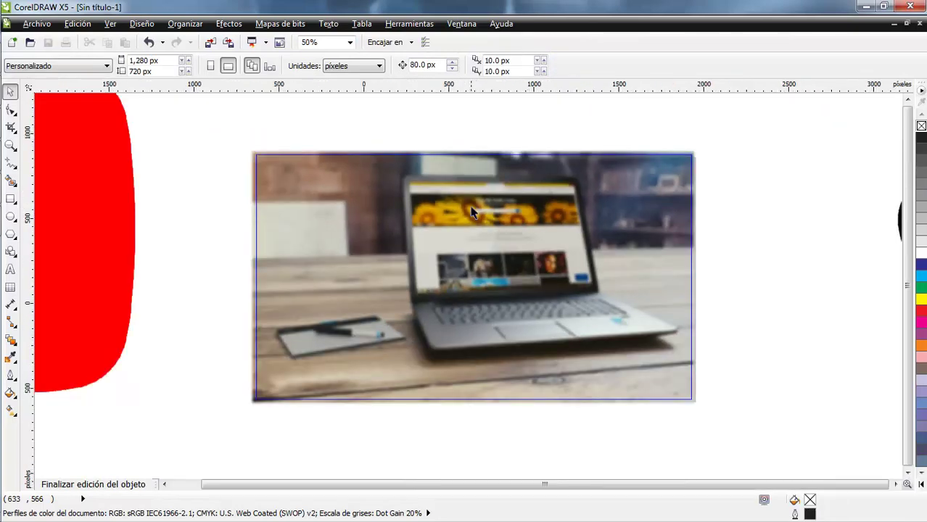
Shrink the red play logo to about 495 × 278 px and place it in the frame's lower-left corner
scroll(471, 212, down, 2)
drag(229, 189, 315, 199)
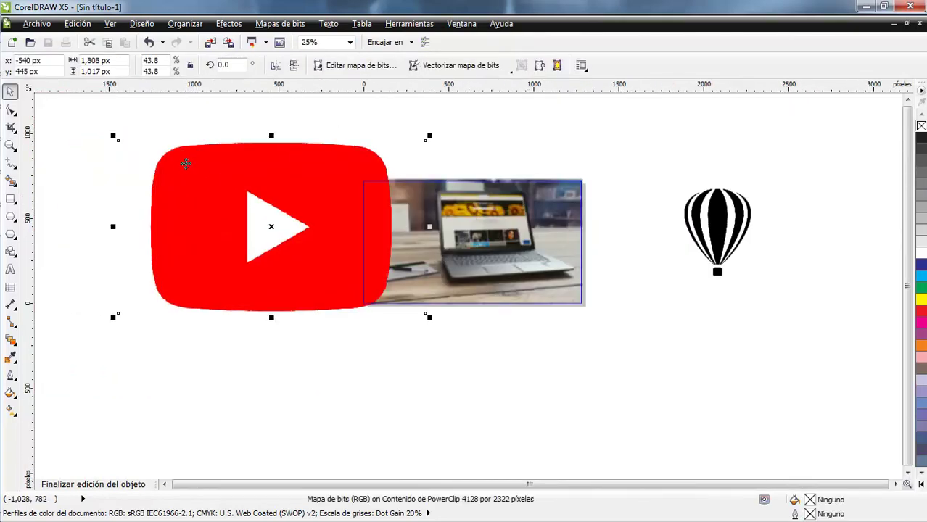
drag(118, 140, 320, 253)
drag(392, 282, 441, 267)
drag(473, 234, 457, 248)
Move the balloon across the frame's lower-right edge and order it behind the laptop photo
key(Tab)
drag(544, 232, 556, 266)
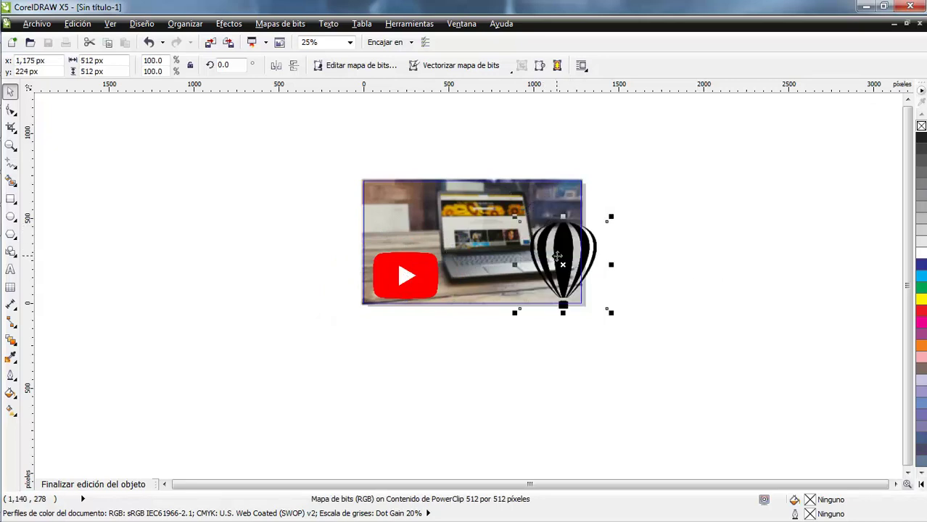
right_click(556, 265)
mouse_move(602, 249)
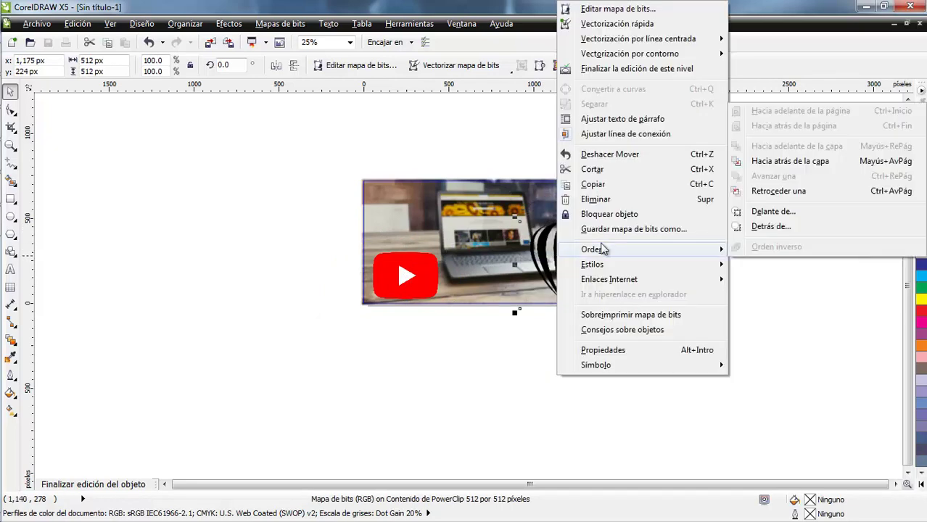
click(771, 227)
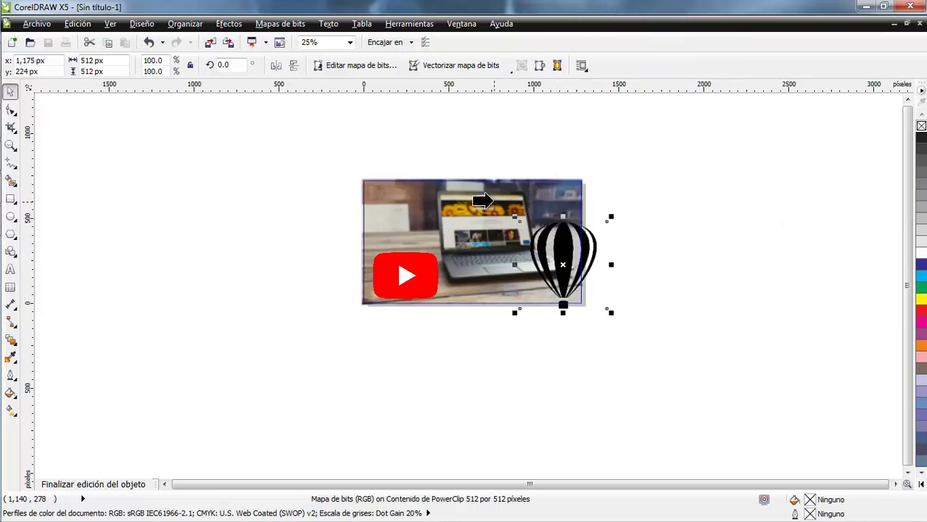
click(486, 203)
mouse_move(593, 257)
mouse_down()
mouse_move(599, 270)
mouse_move(608, 255)
mouse_up()
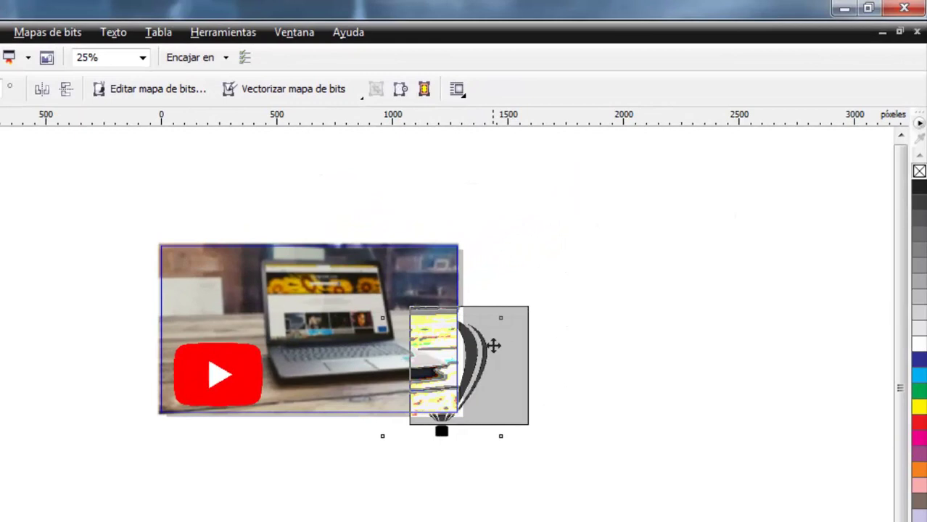
drag(493, 346, 489, 348)
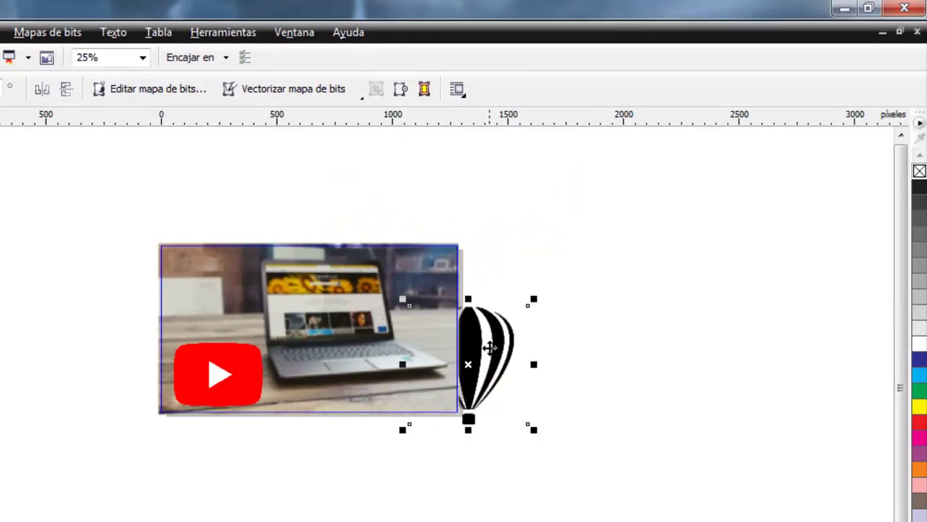
Try bringing the balloon to the front of the layer and undo that order change
right_click(483, 336)
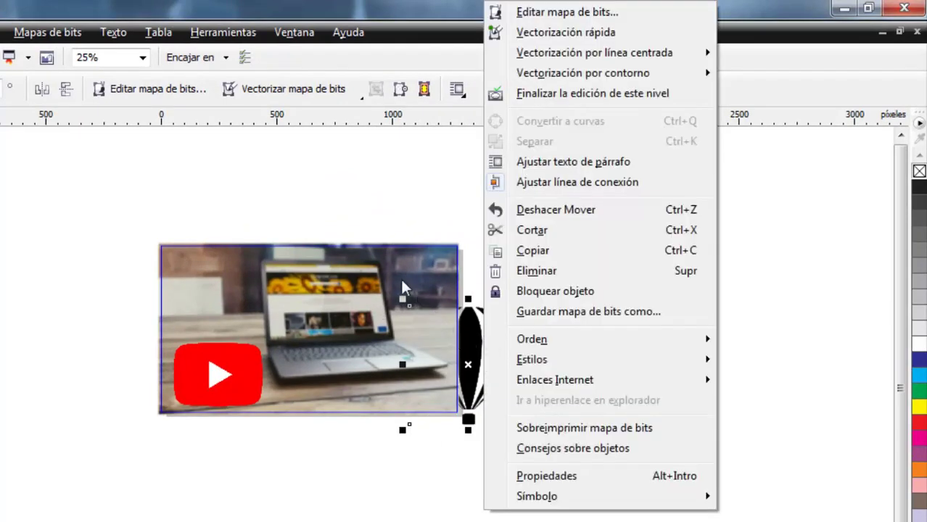
click(404, 289)
click(497, 337)
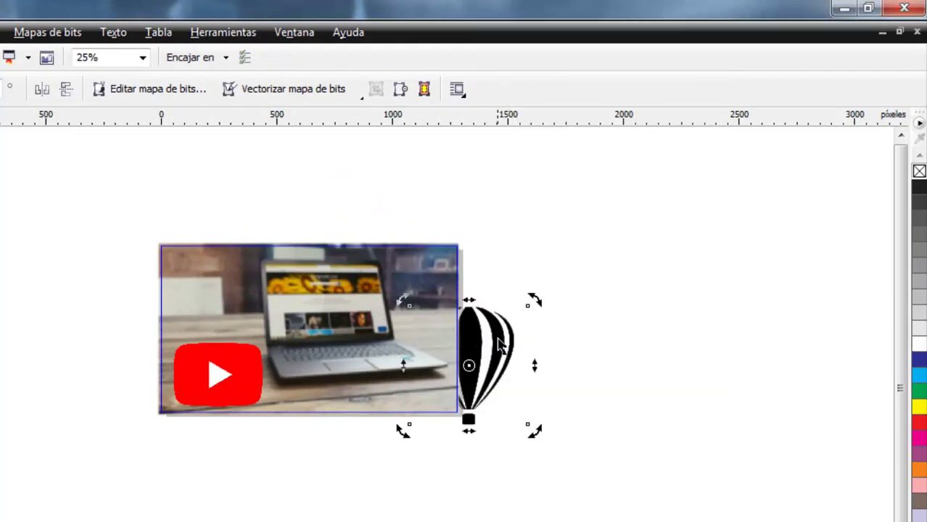
click(497, 337)
right_click(499, 346)
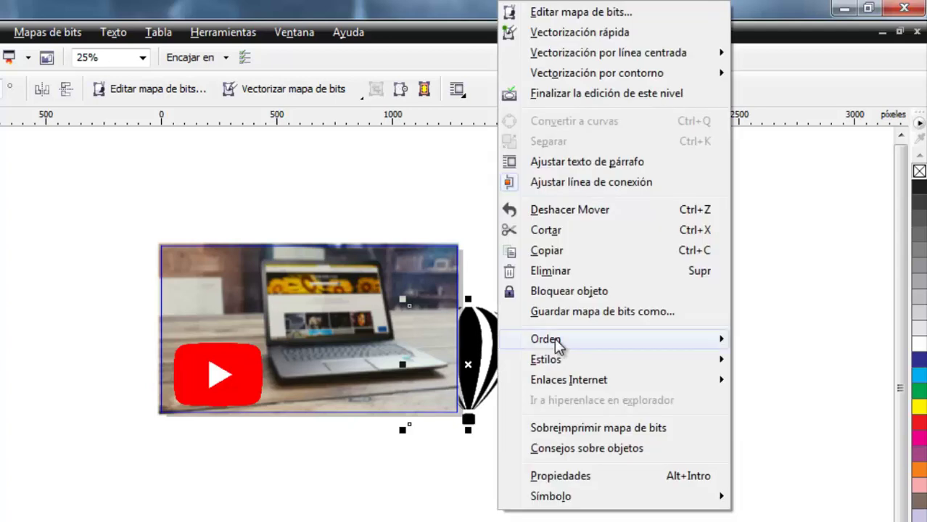
mouse_move(555, 347)
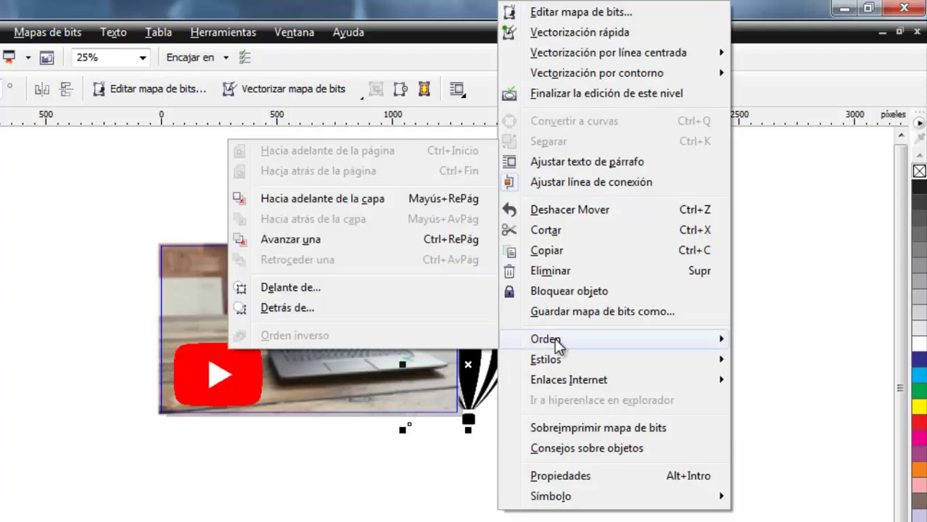
click(379, 202)
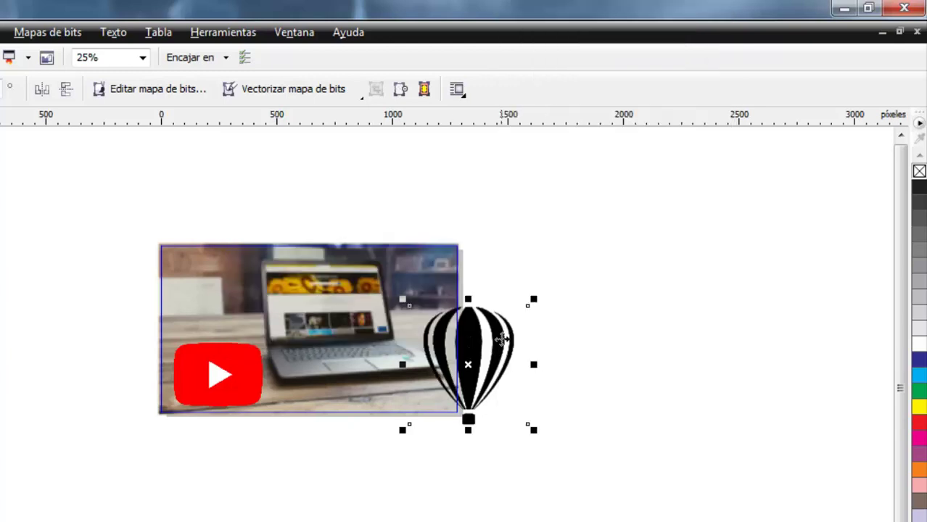
key(ctrl+z)
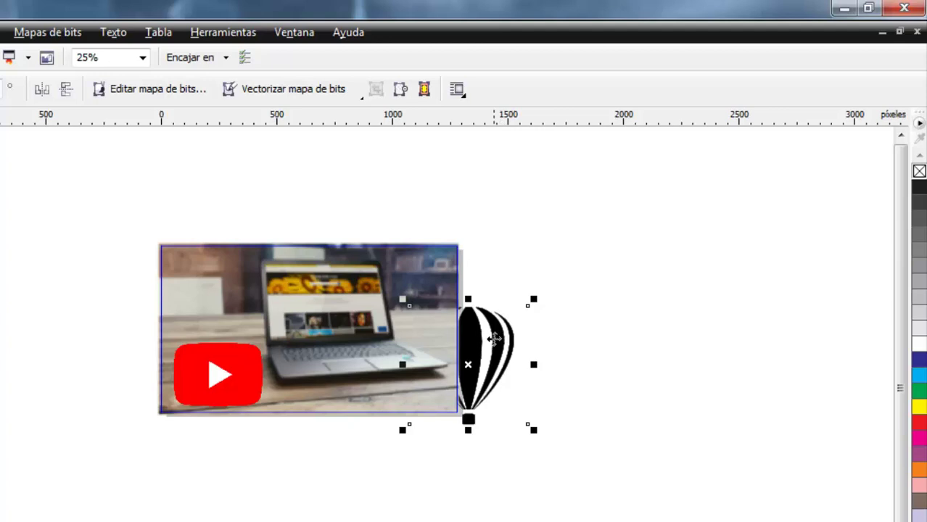
Order the balloon in front of the laptop photo using Delante de
right_click(495, 341)
mouse_move(555, 337)
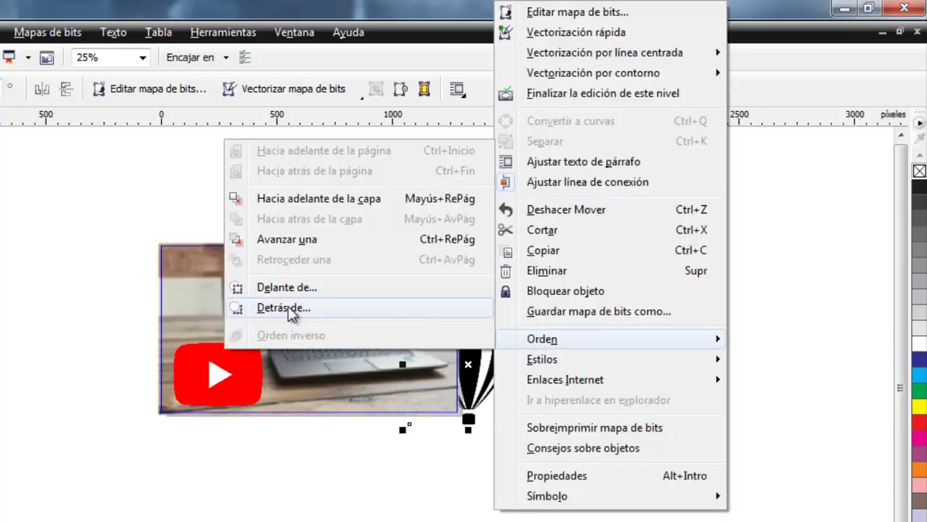
click(287, 289)
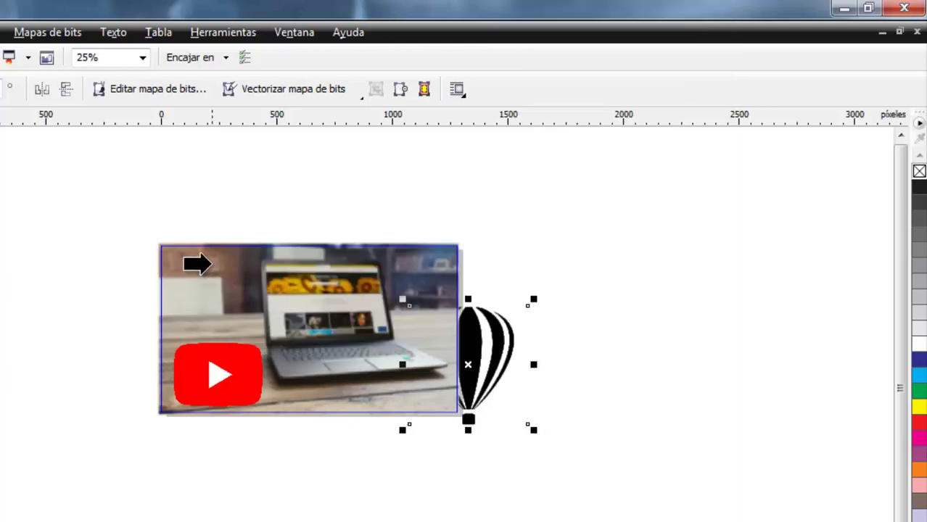
click(203, 267)
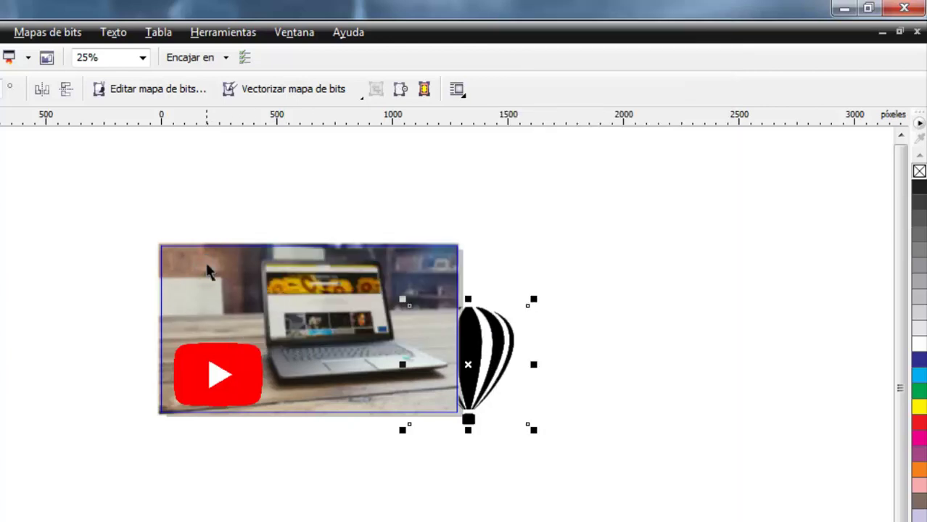
Move the balloon fully inside the frame's lower-right area and scale it down to about 268 × 268 px
drag(487, 340, 403, 337)
drag(443, 303, 402, 345)
drag(353, 387, 383, 367)
click(374, 341)
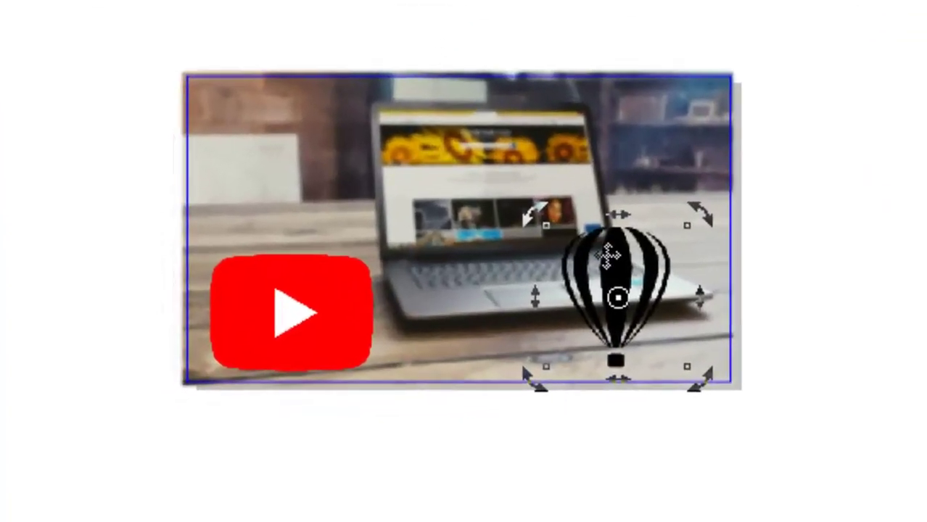
click(508, 292)
drag(458, 274, 468, 277)
drag(560, 230, 562, 232)
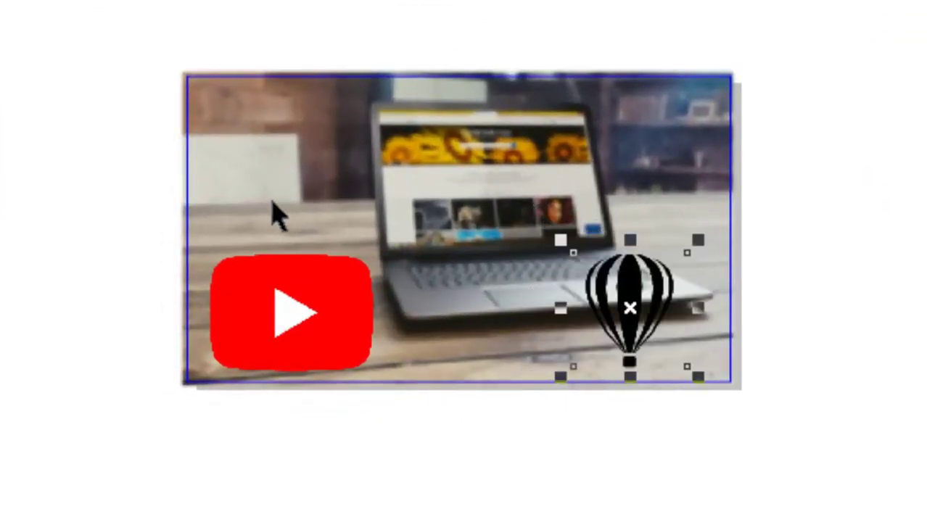
Shift the balloon closer to the frame's right edge, centred at about x 1,097, y 174 px
key(z)
drag(158, 35, 792, 437)
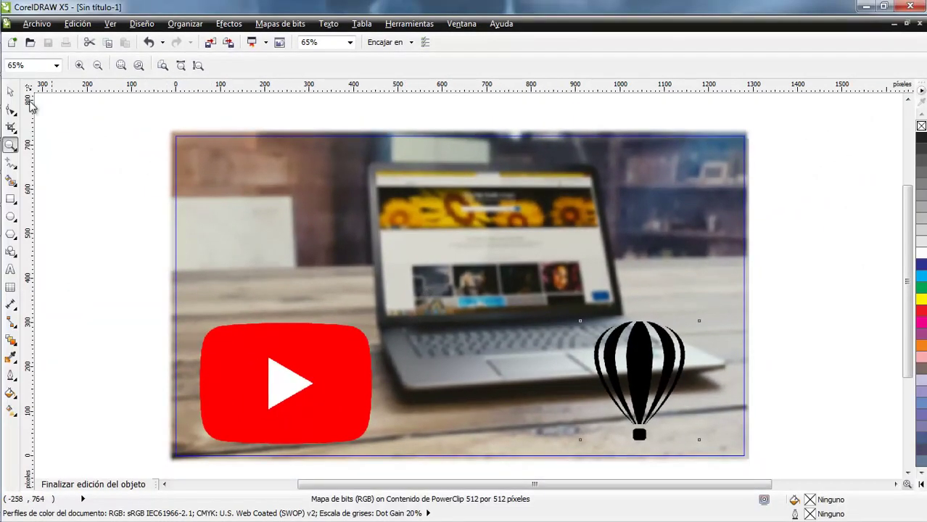
click(10, 92)
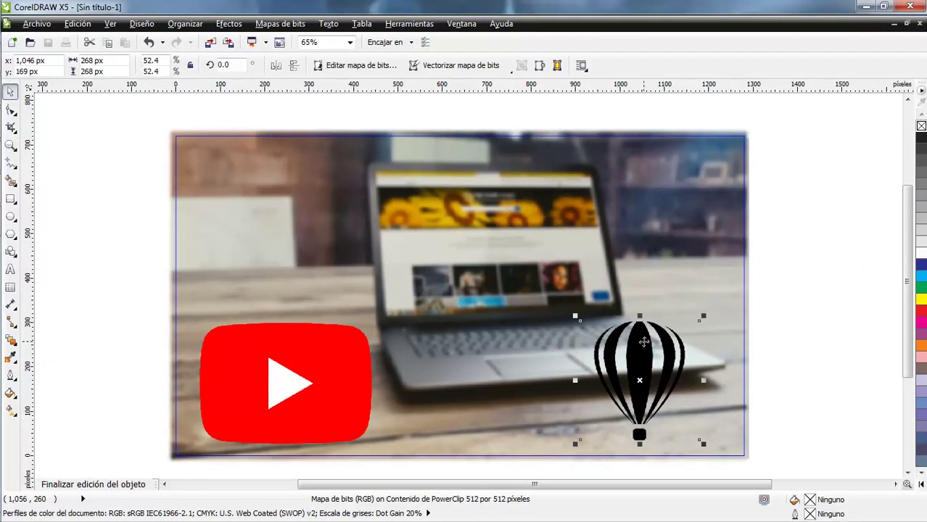
drag(644, 340, 667, 338)
Shift the play logo slightly left and shrink it to about 463 × 261 px
click(322, 352)
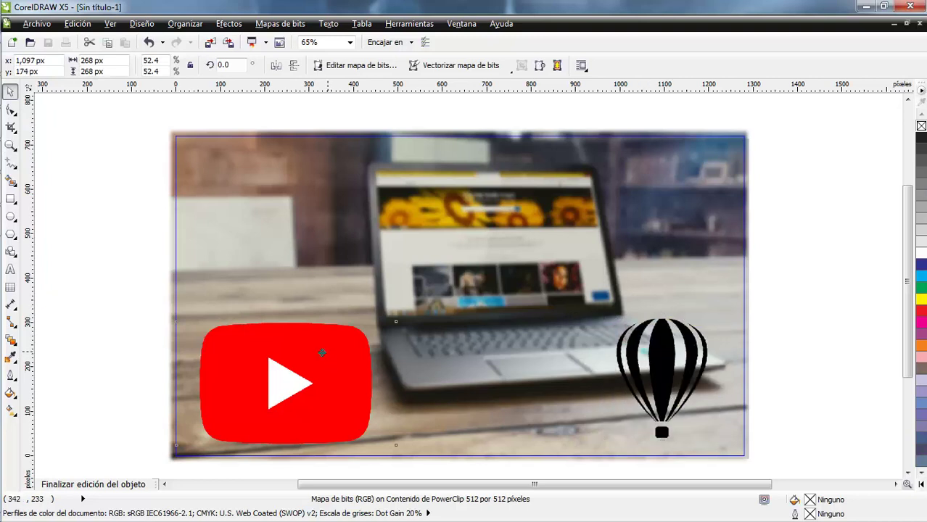
drag(322, 352, 311, 353)
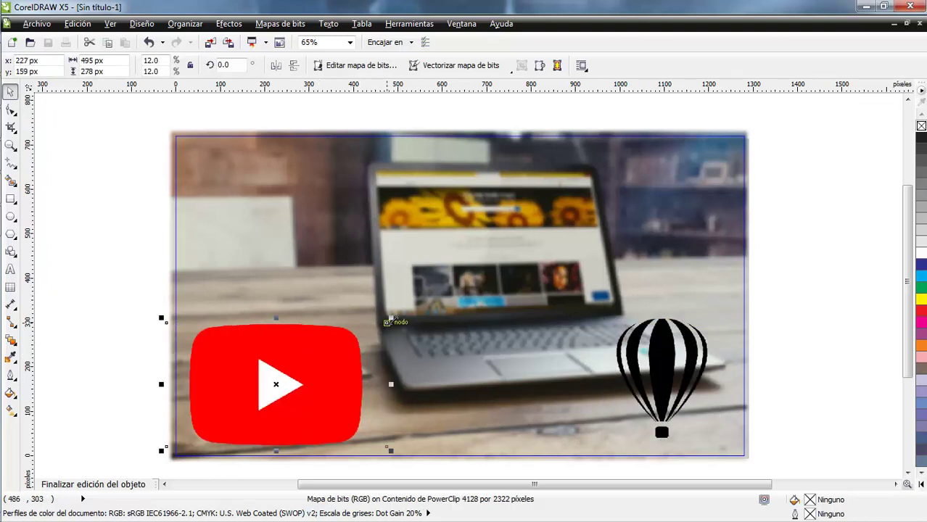
drag(385, 324, 351, 354)
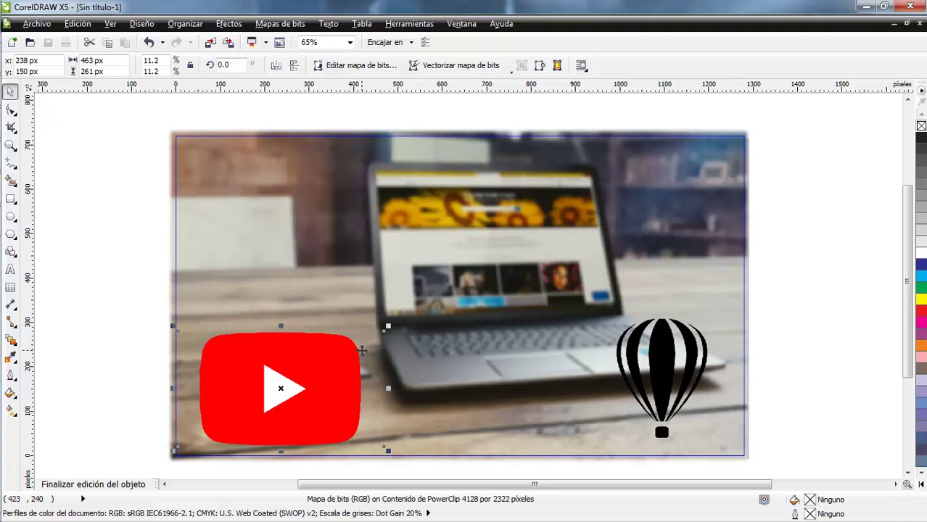
Rotate the play logo about 6.5° counterclockwise and centre it at about x 221, y 158 px
click(360, 354)
drag(388, 328, 389, 309)
drag(337, 355, 329, 351)
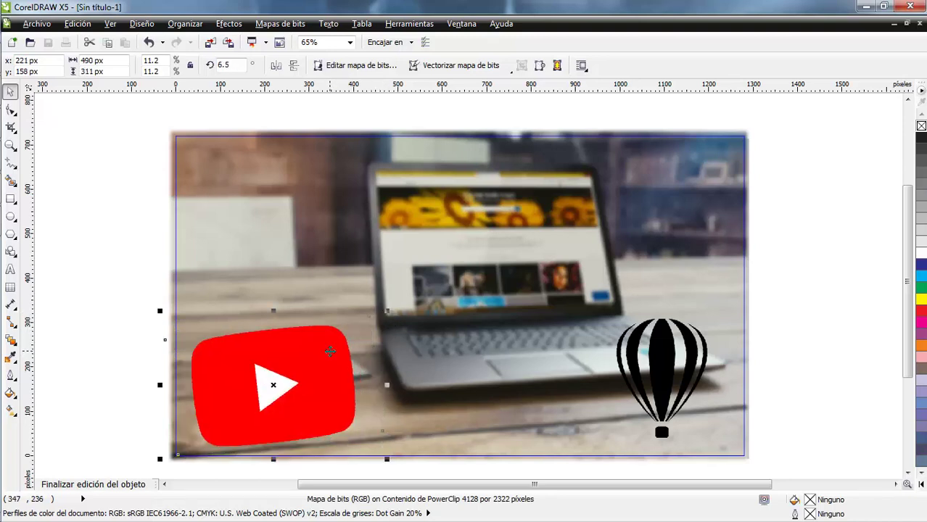
Try skewing the balloon horizontally toward the left and undo the skew
click(665, 357)
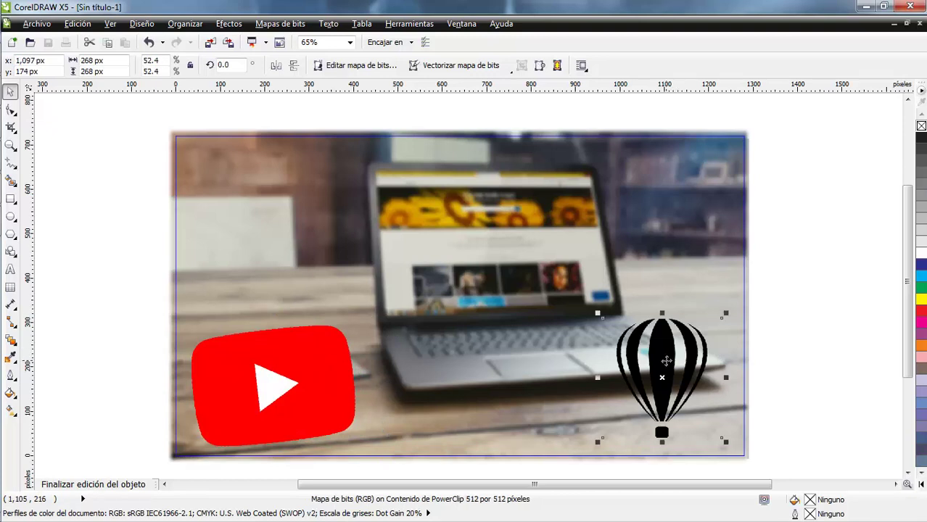
click(666, 348)
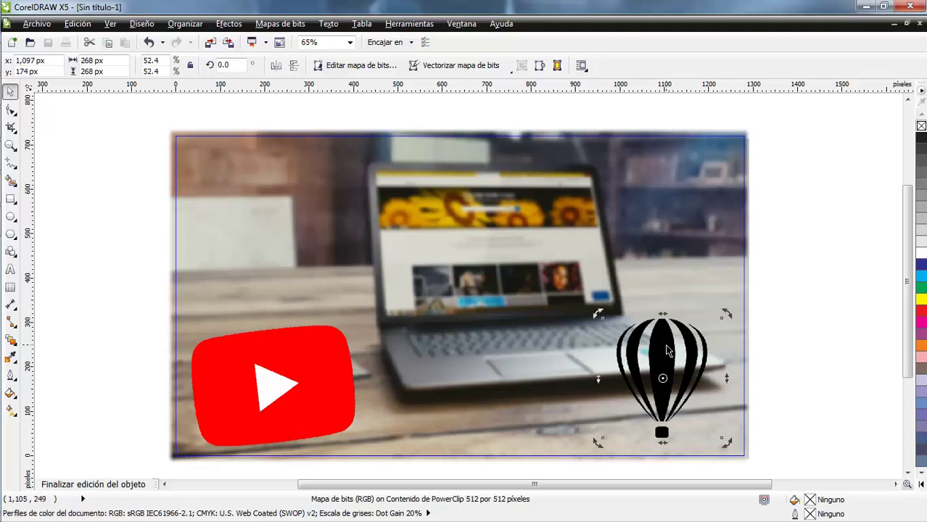
drag(662, 314, 592, 318)
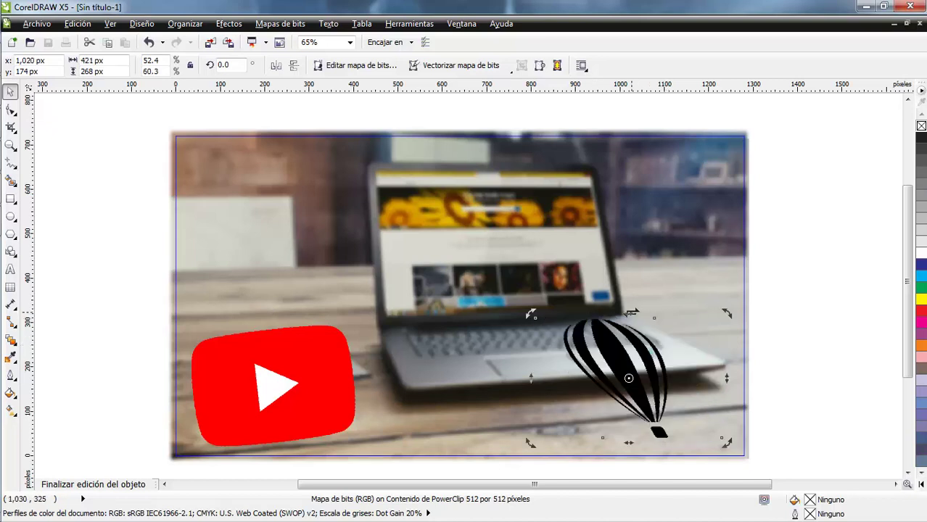
key(ctrl+z)
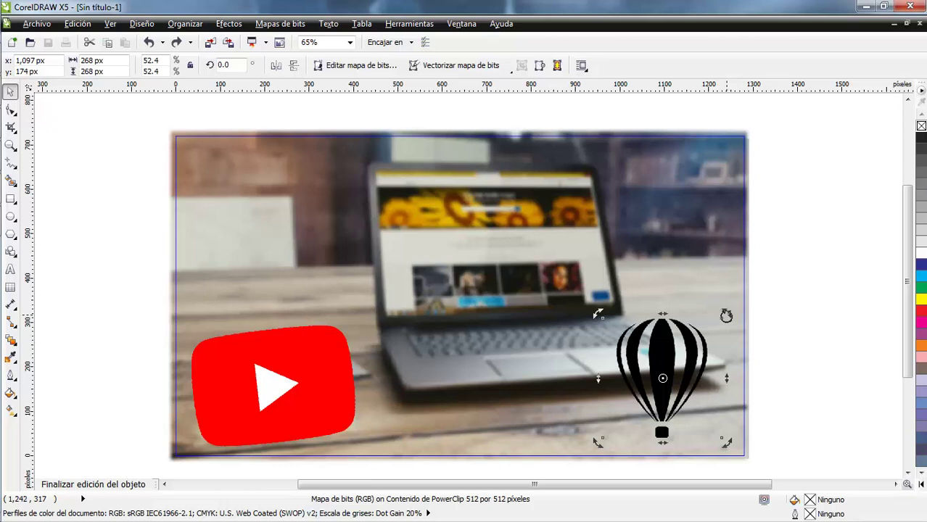
Rotate the balloon about 20° clockwise and move it to be centred at about x 1,124, y 166 px
drag(726, 316, 742, 340)
click(784, 332)
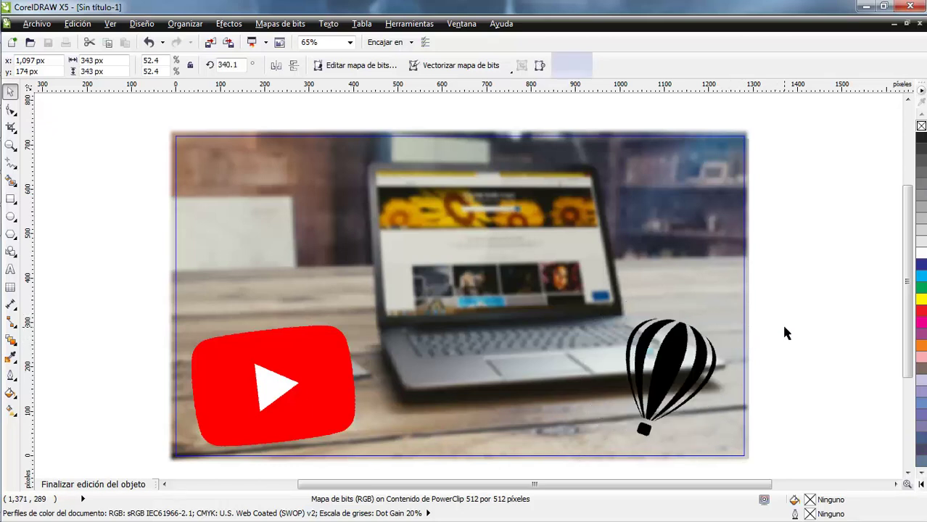
click(697, 354)
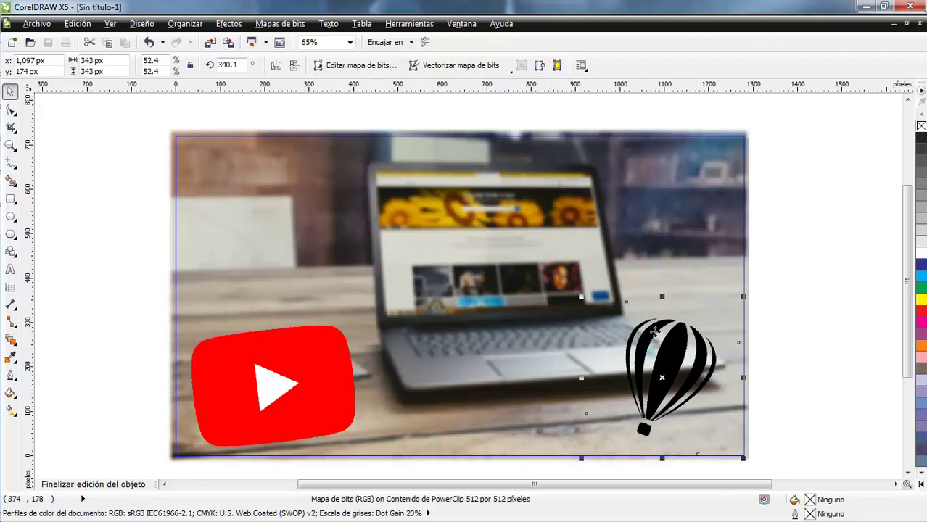
drag(672, 337, 686, 341)
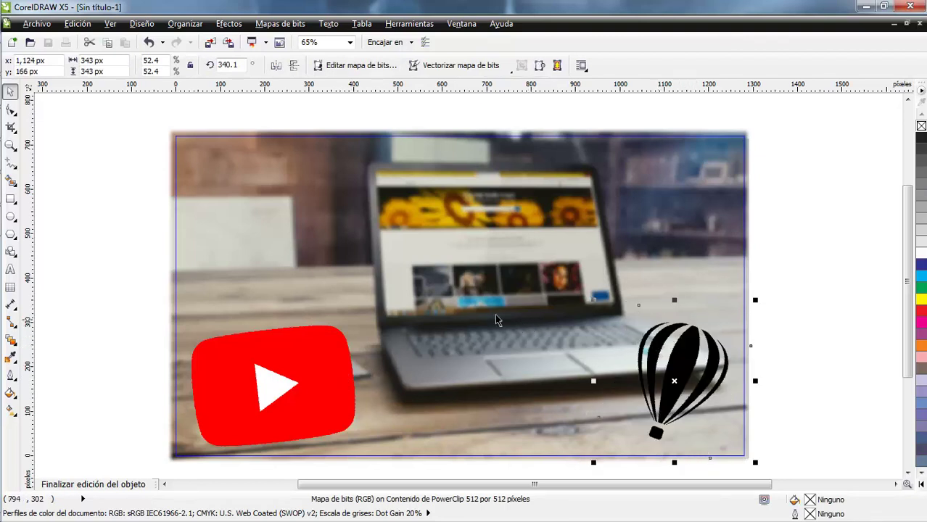
click(802, 221)
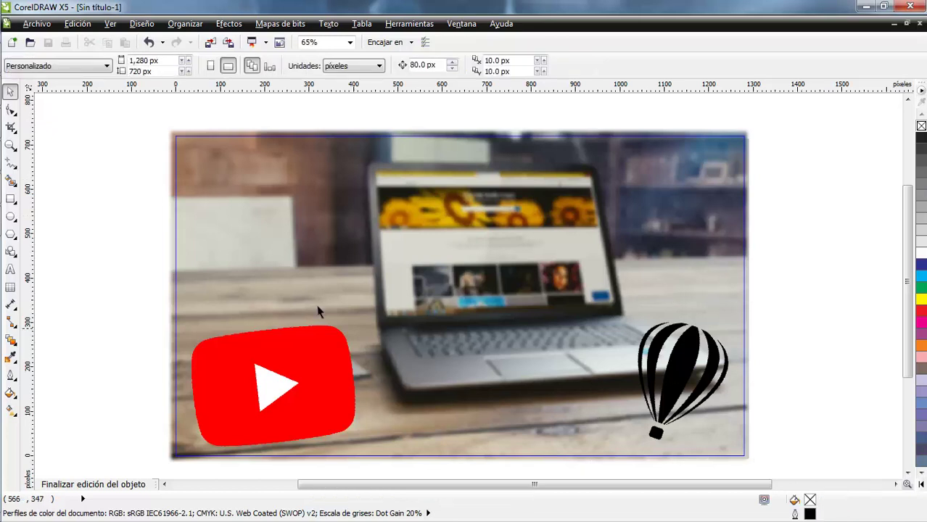
click(286, 388)
key(Tab)
click(320, 375)
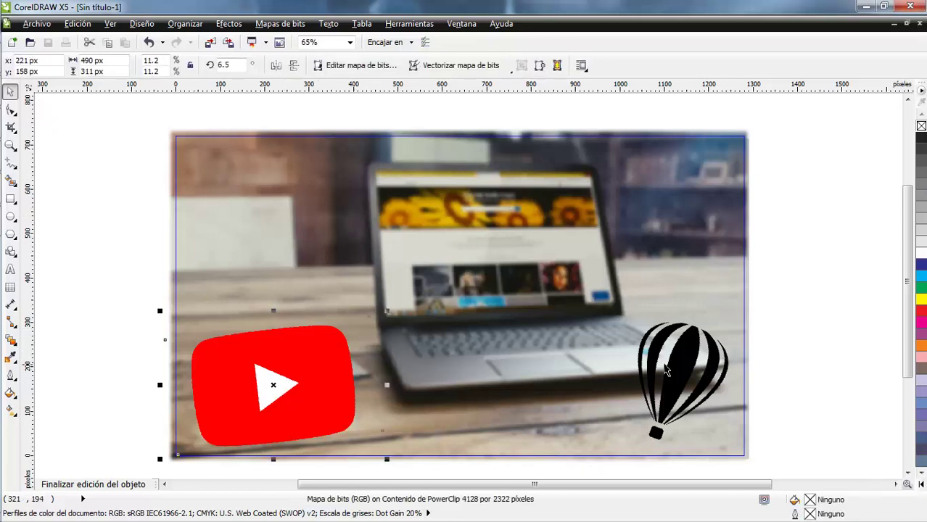
key(Tab)
click(279, 382)
click(105, 204)
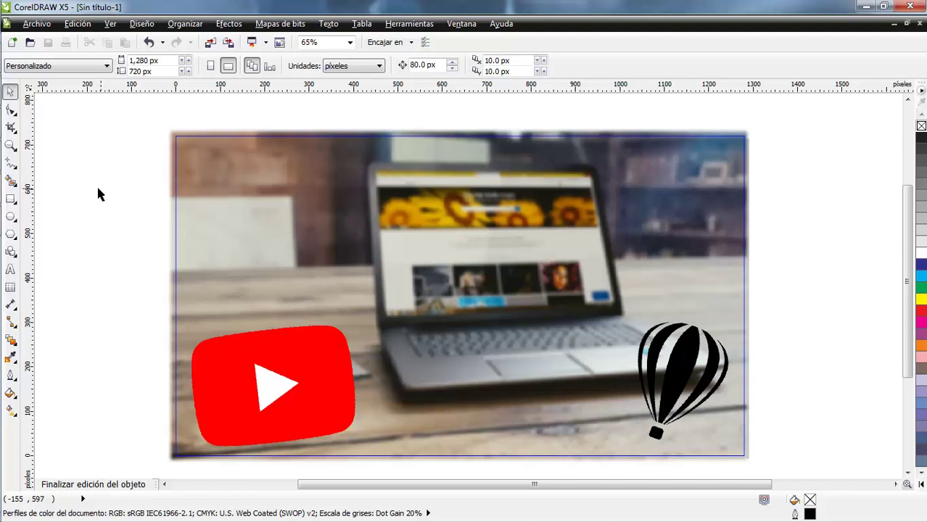
Add a paragraph text frame about 920 × 232 px across the upper part of the design, reading "PONER MINIATURA A VIDEO"
click(12, 271)
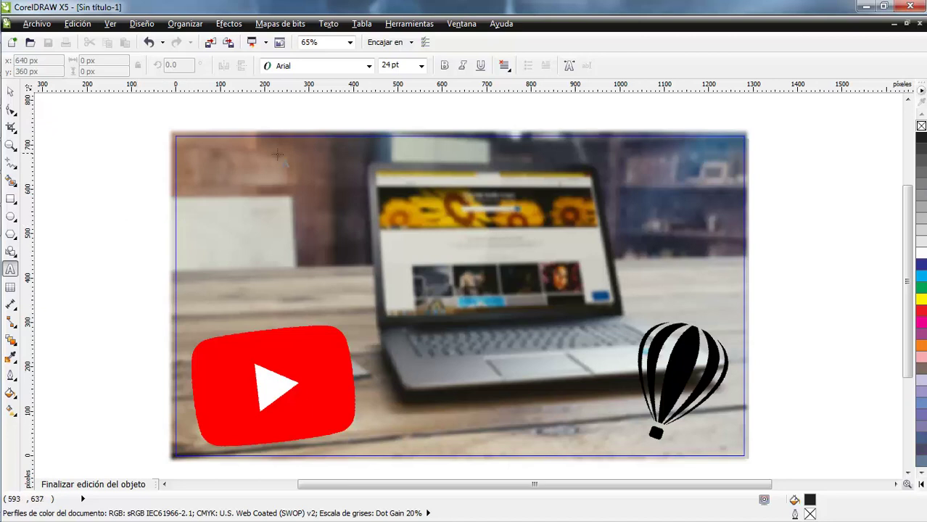
drag(236, 154, 645, 256)
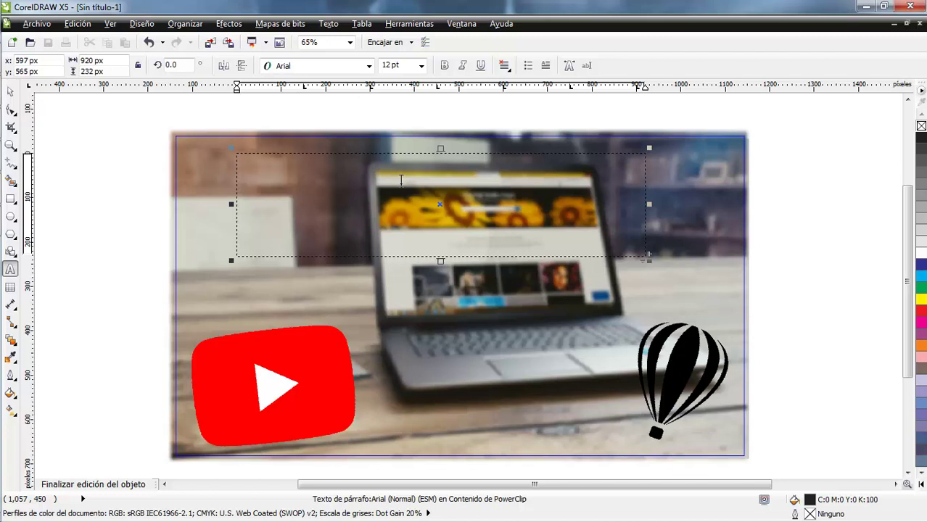
text(pon)
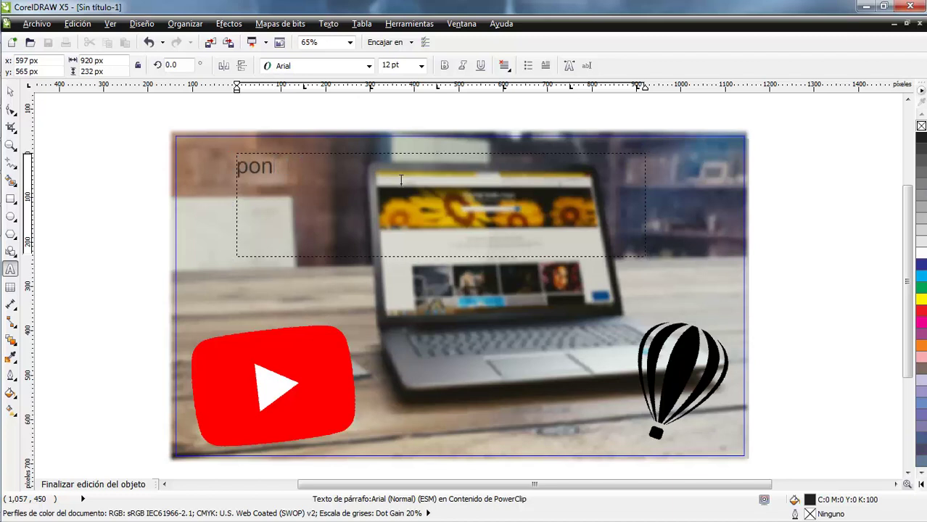
key(BackSpace)
key(BackSpace)
key(BackSpace)
text(PONER)
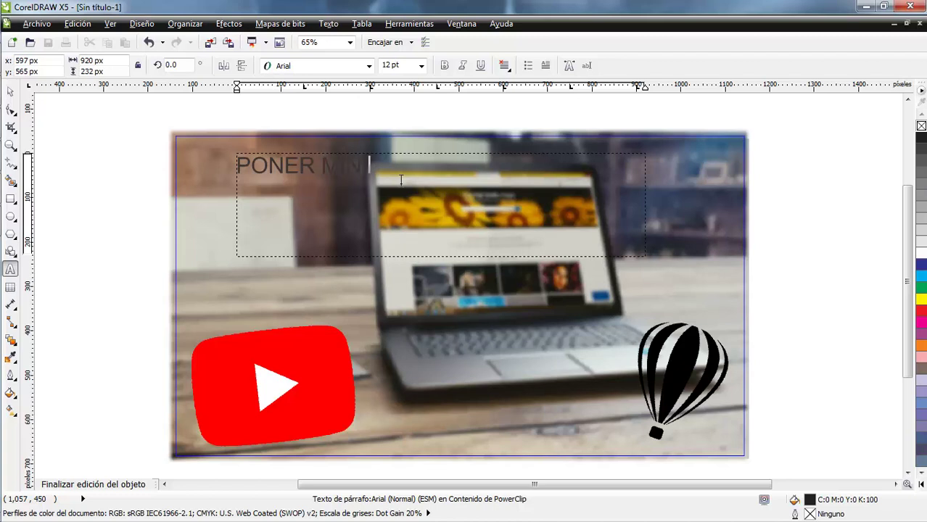
text(MINIATURA A)
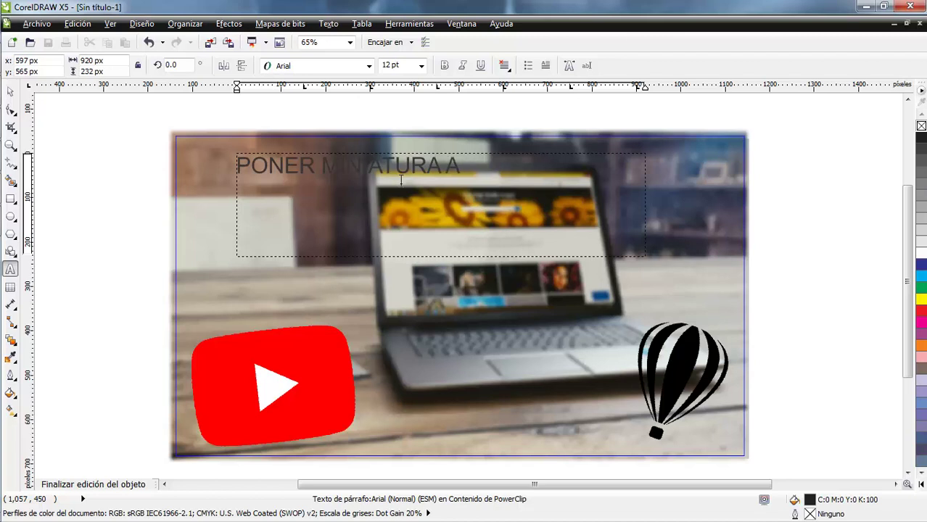
text( VIDEO)
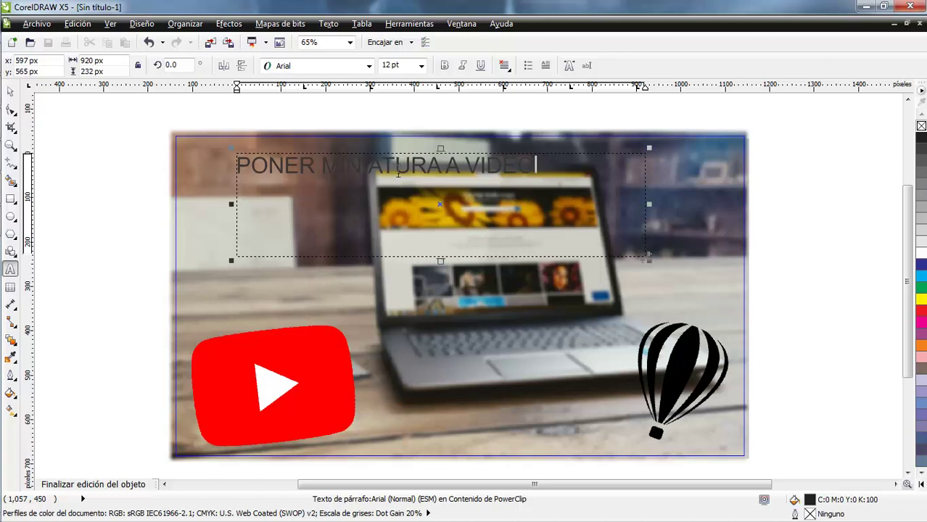
click(448, 166)
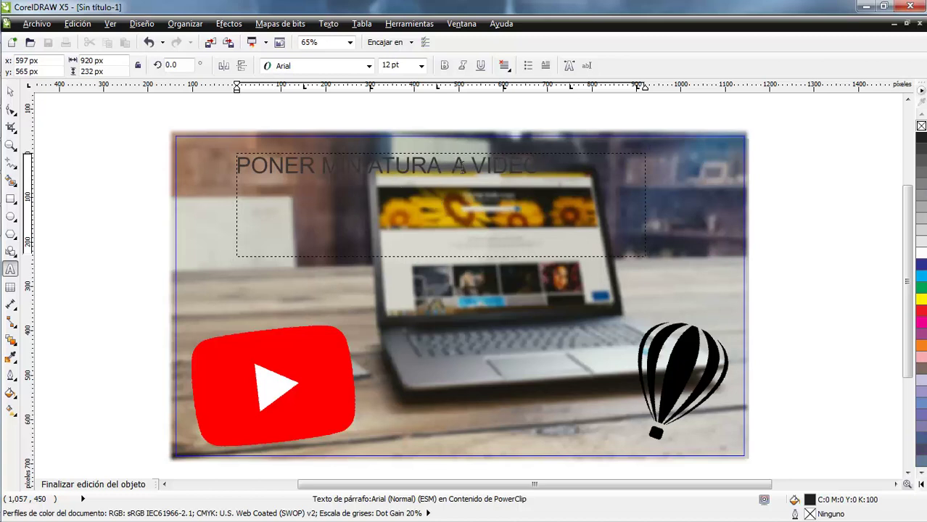
key(BackSpace)
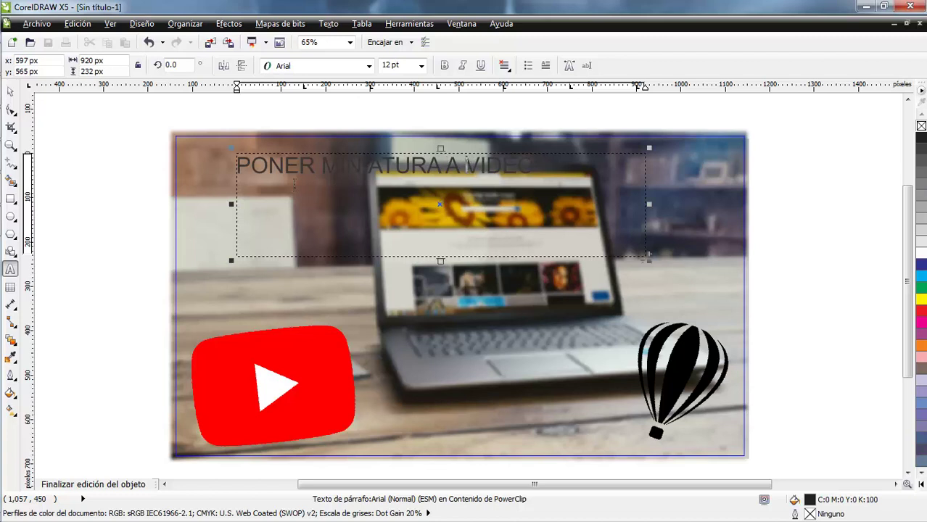
Move the paragraph text off the design onto the blank area to its right, centred at about x 1,758, y 459 px
click(11, 91)
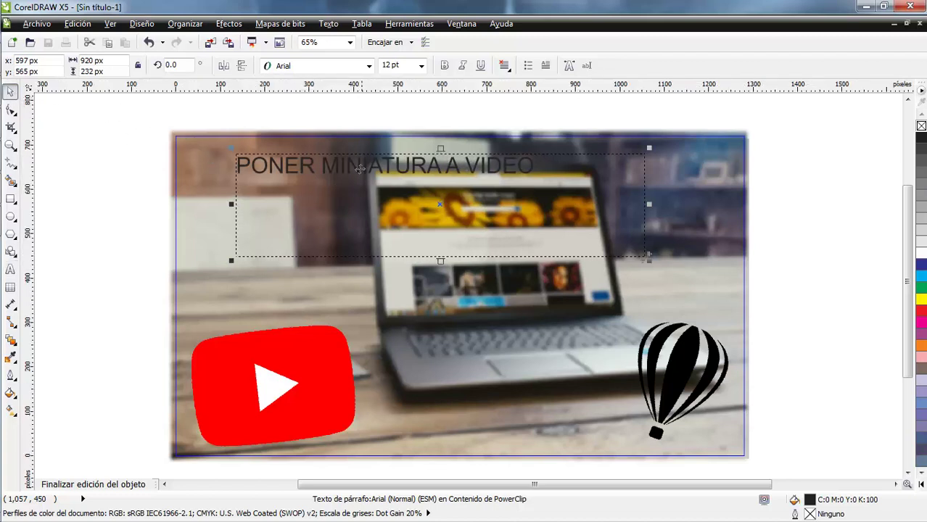
drag(437, 180, 762, 214)
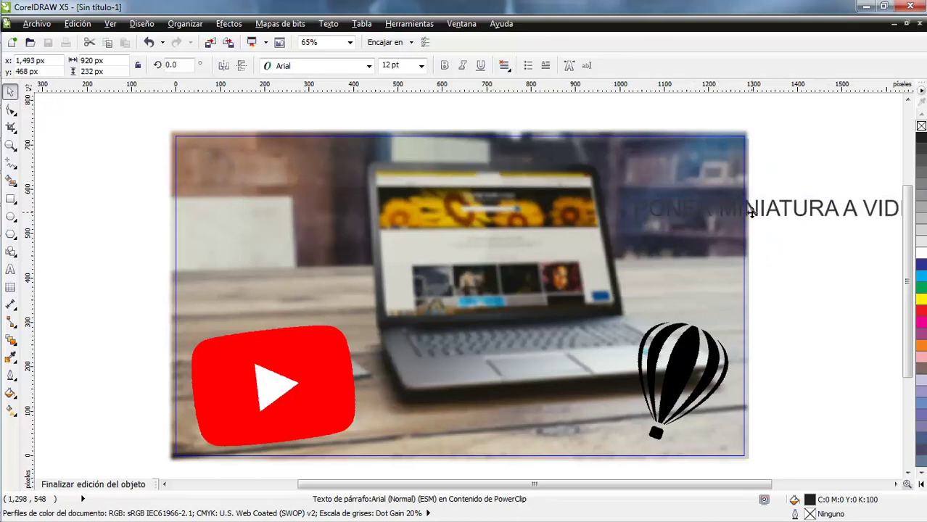
click(743, 477)
drag(749, 484, 867, 483)
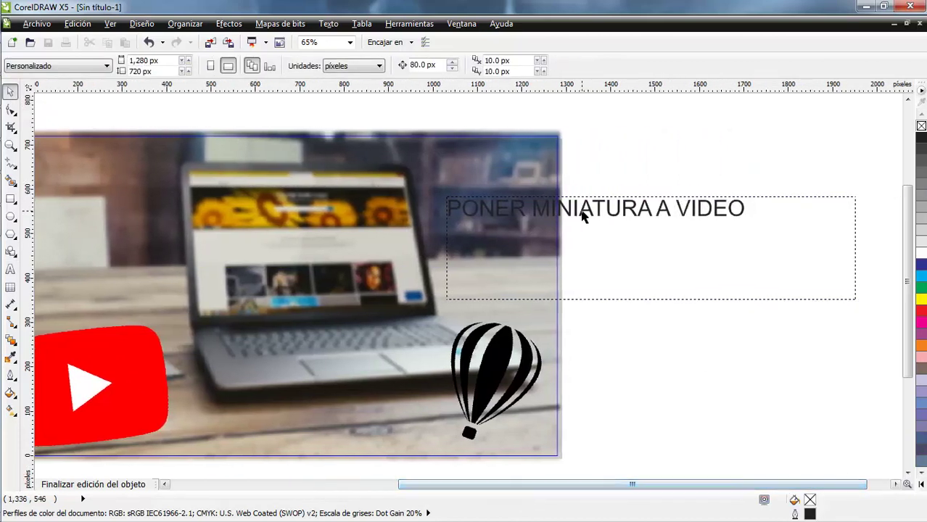
drag(584, 216, 699, 219)
Break the text so "A VIDEO" forms a second line, and narrow its frame to about 793 px wide
double_click(700, 213)
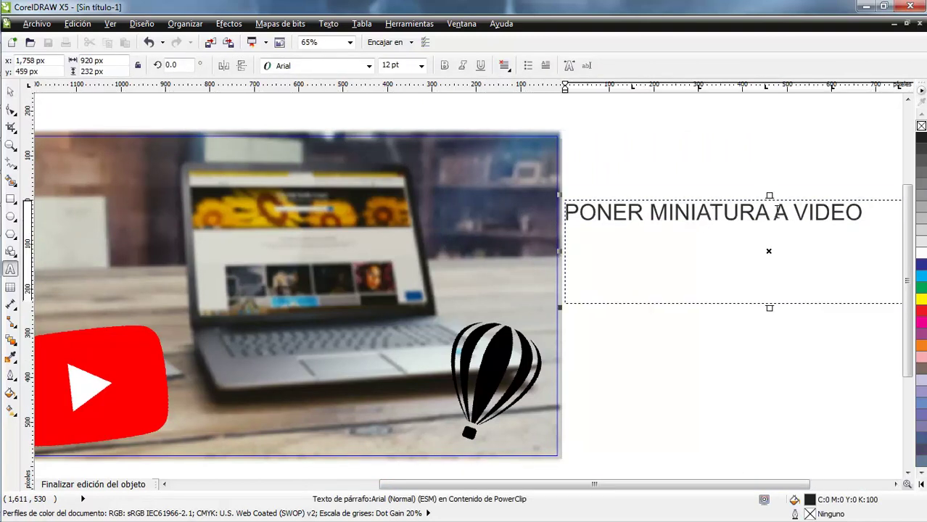
key(Return)
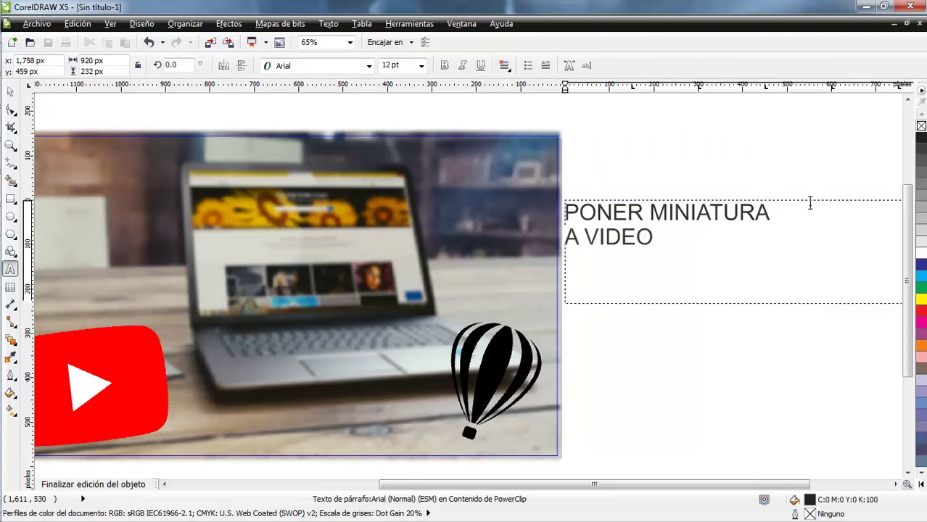
click(723, 243)
drag(559, 252, 615, 251)
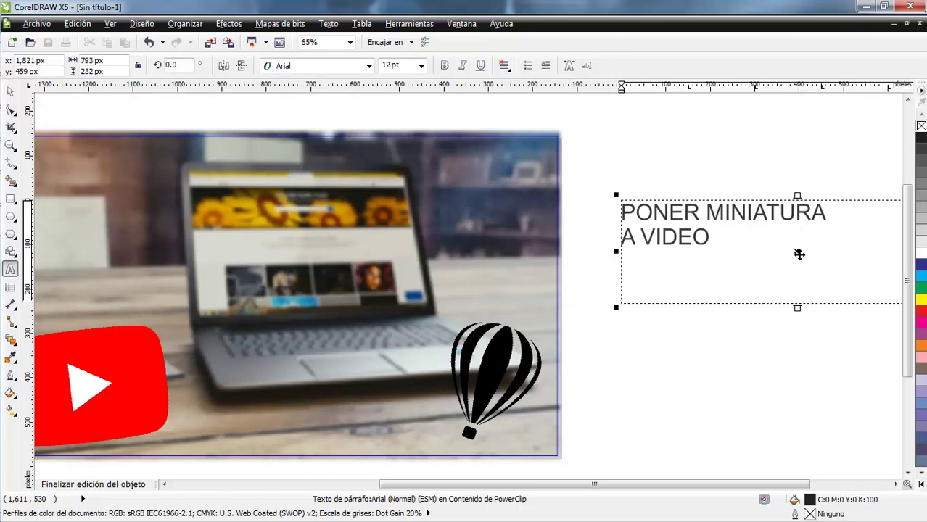
drag(798, 254, 780, 257)
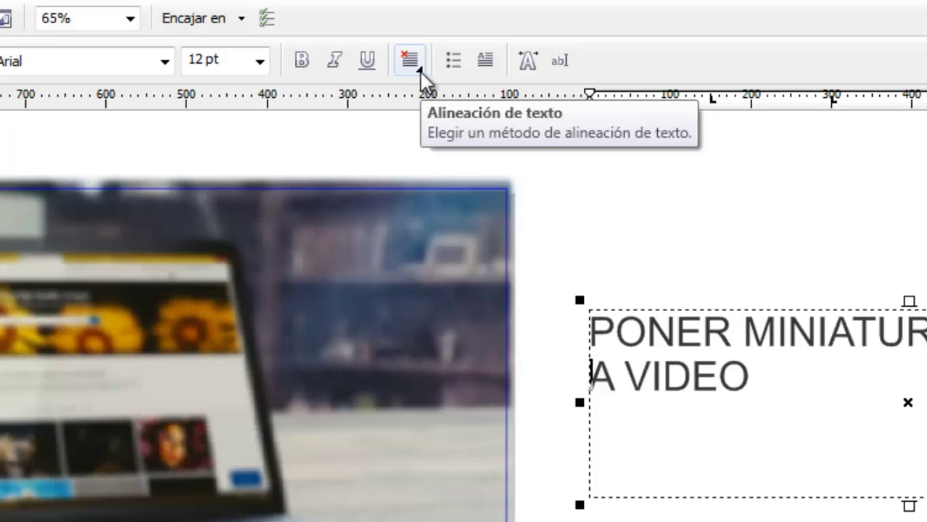
Centre-align both lines of the text and shift its frame left, right beside the design's edge
click(420, 71)
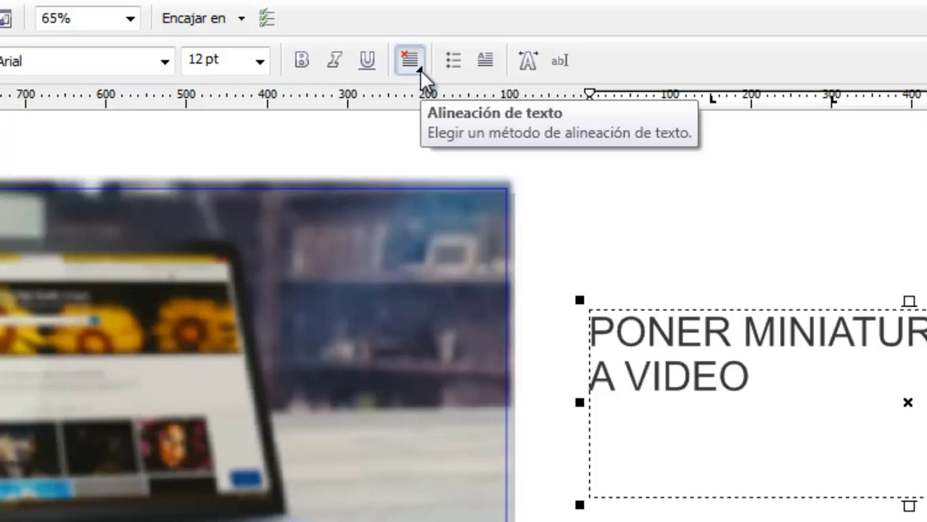
click(460, 146)
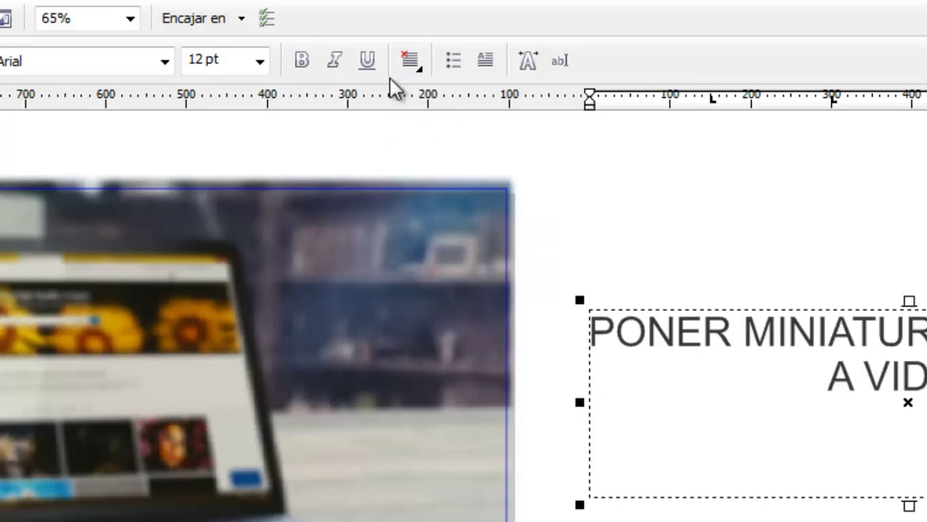
click(411, 67)
click(453, 150)
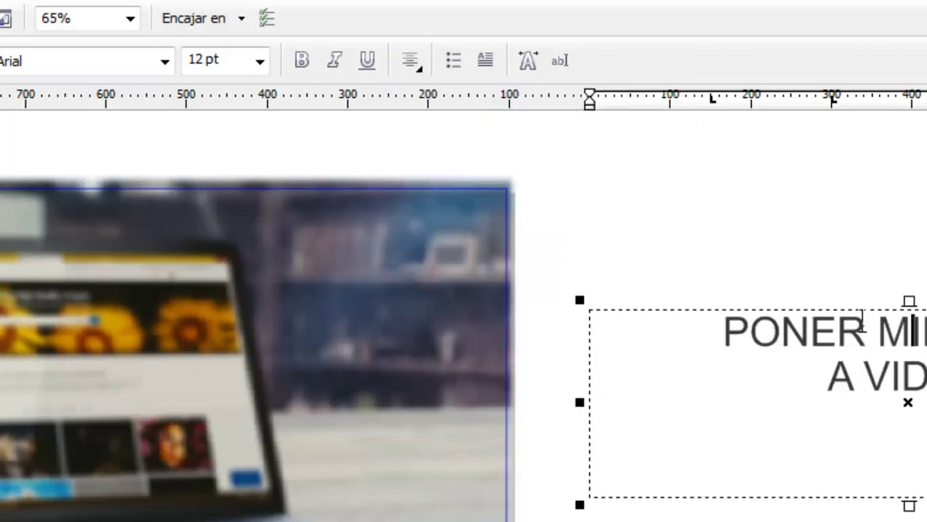
key(ctrl+space)
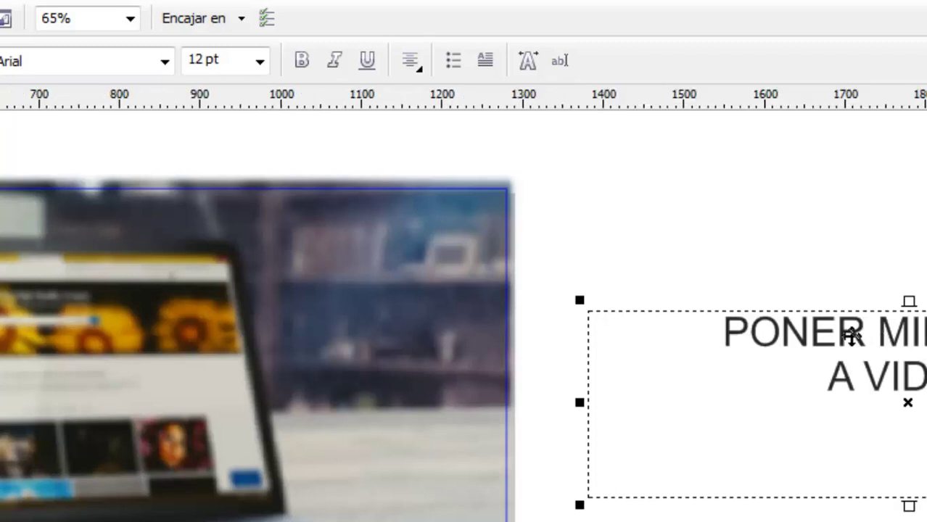
drag(848, 332, 817, 313)
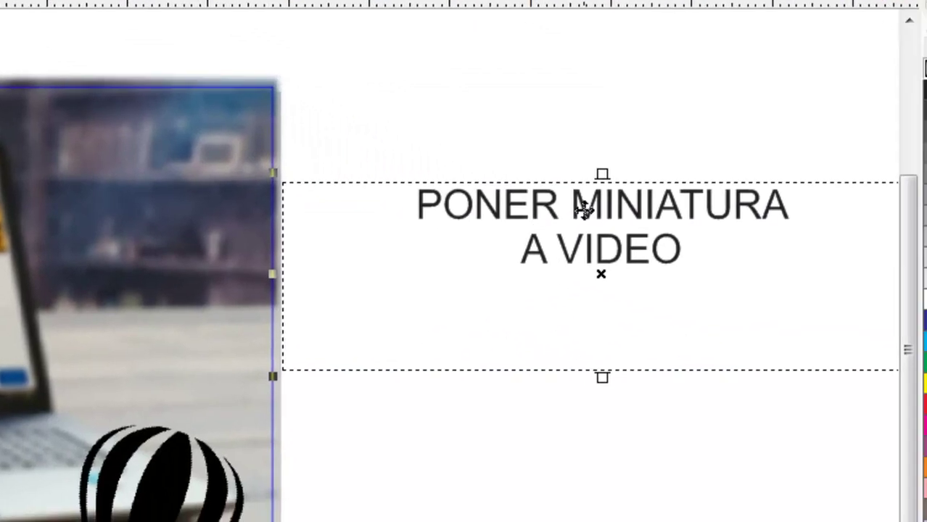
Convert the paragraph text to artistic text and enlarge it to about 14.2 pt on the blank area
right_click(584, 210)
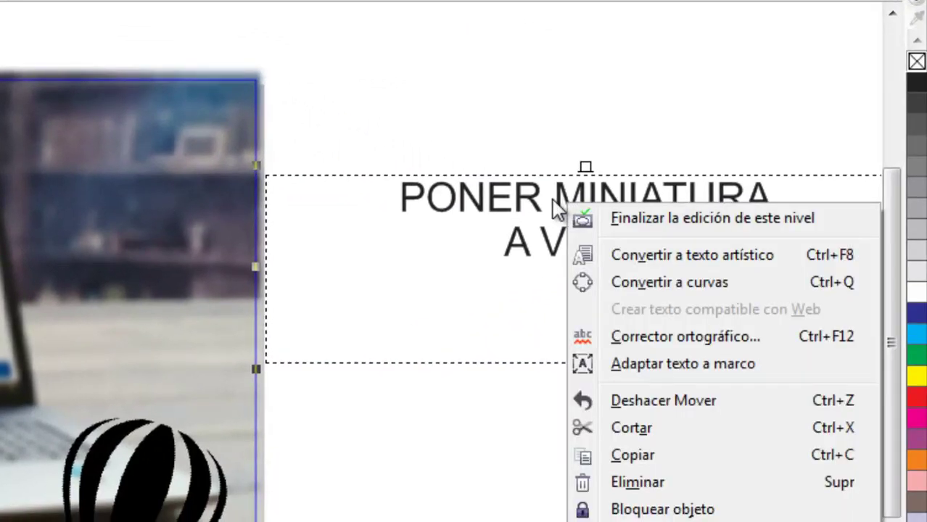
click(696, 254)
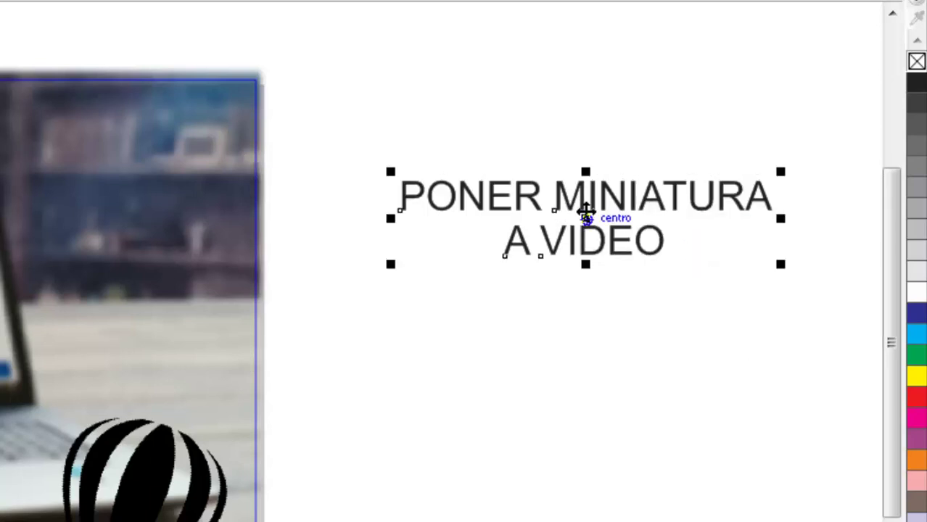
drag(585, 210, 537, 272)
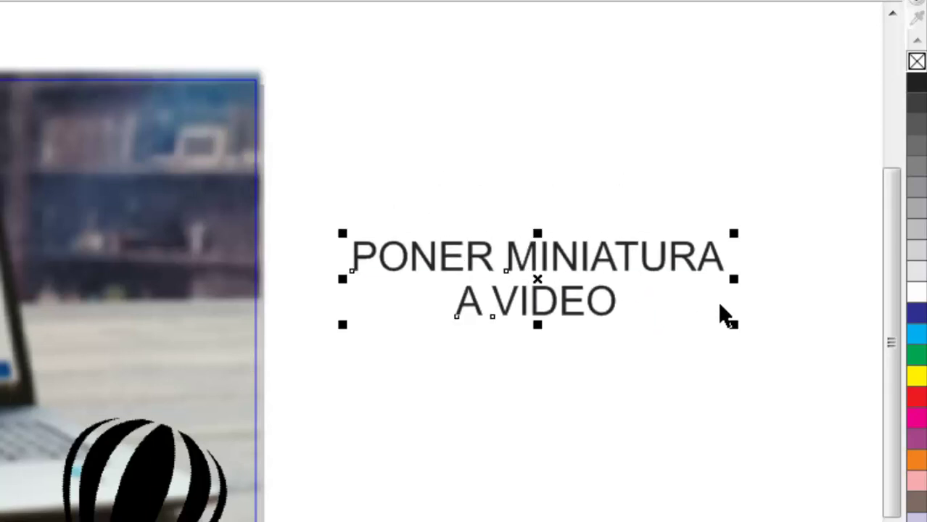
drag(732, 325, 800, 384)
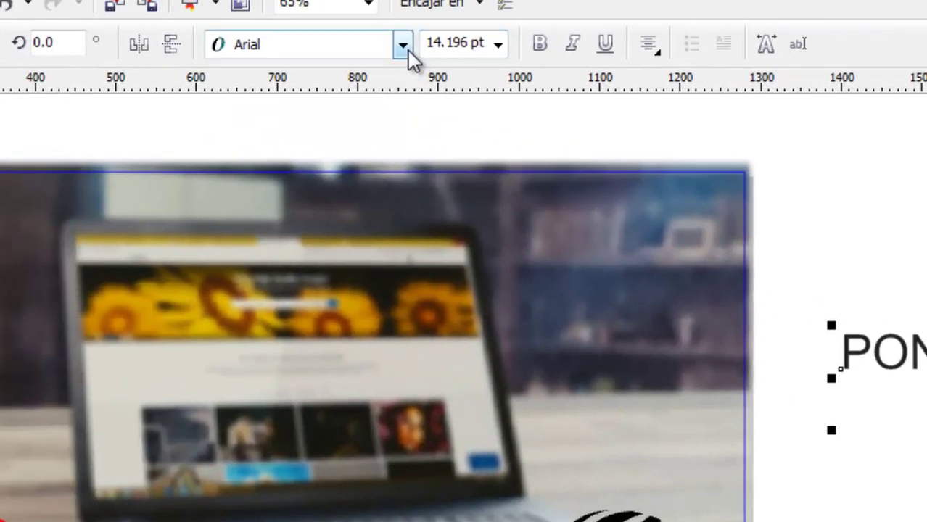
Browse the installed fonts and change the title's typeface from Arial to BubbleGum
click(403, 46)
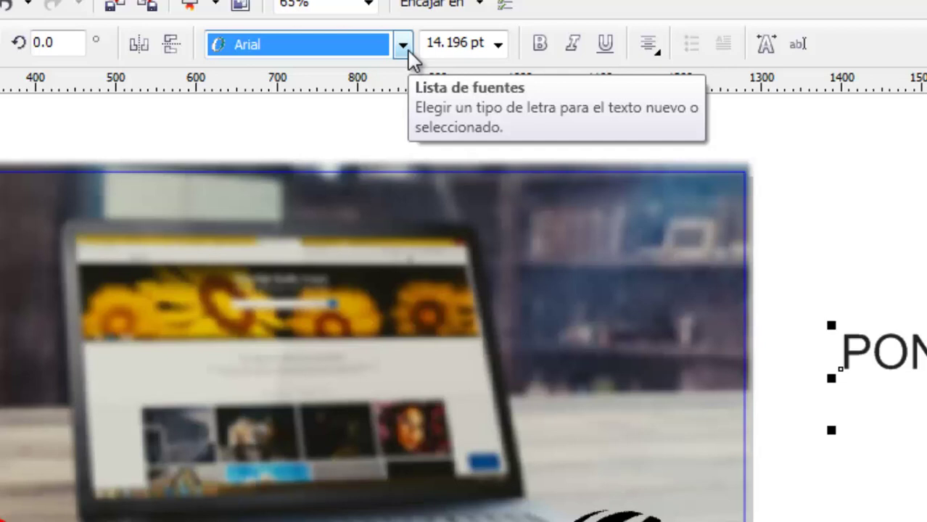
click(403, 46)
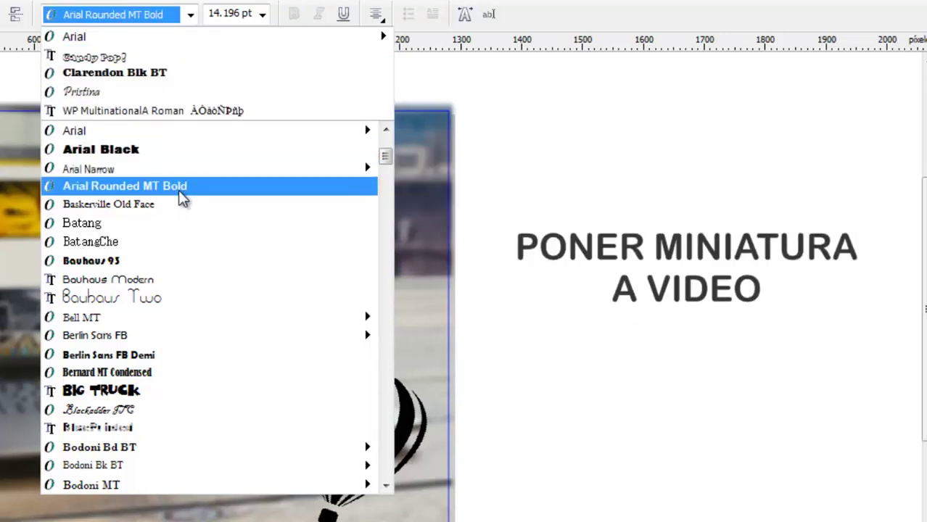
scroll(179, 190, down, 1)
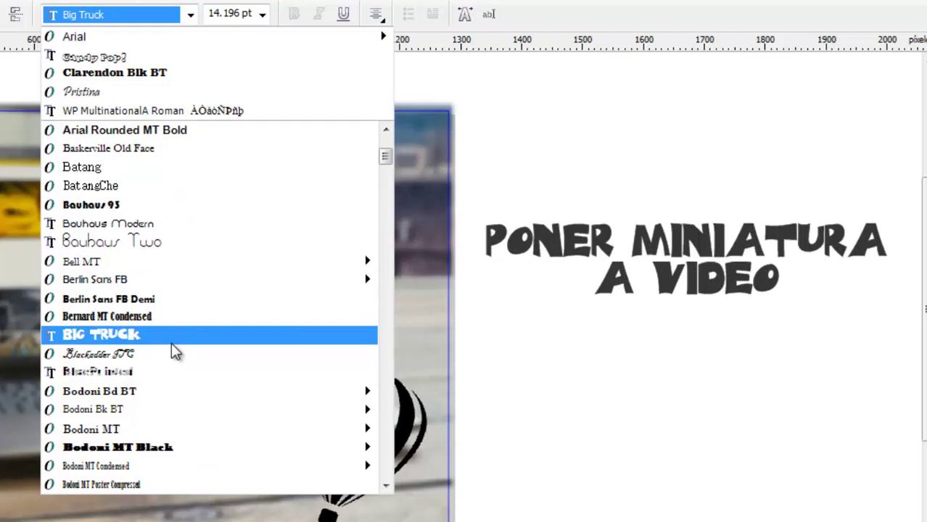
scroll(171, 342, down, 3)
mouse_move(181, 355)
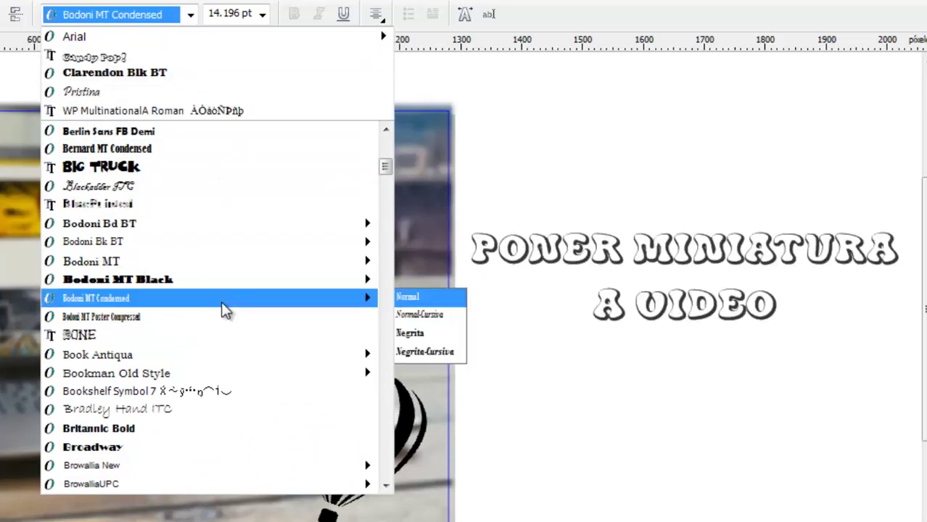
scroll(223, 311, down, 5)
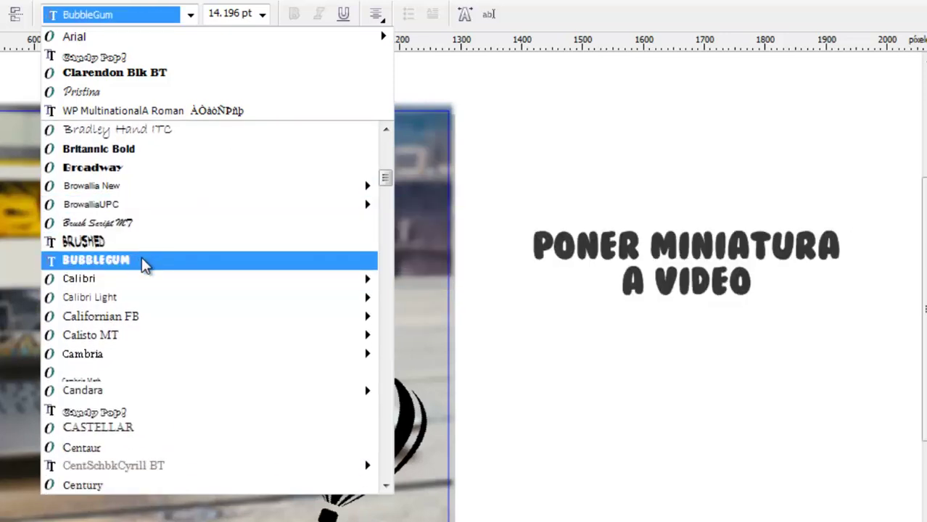
click(179, 273)
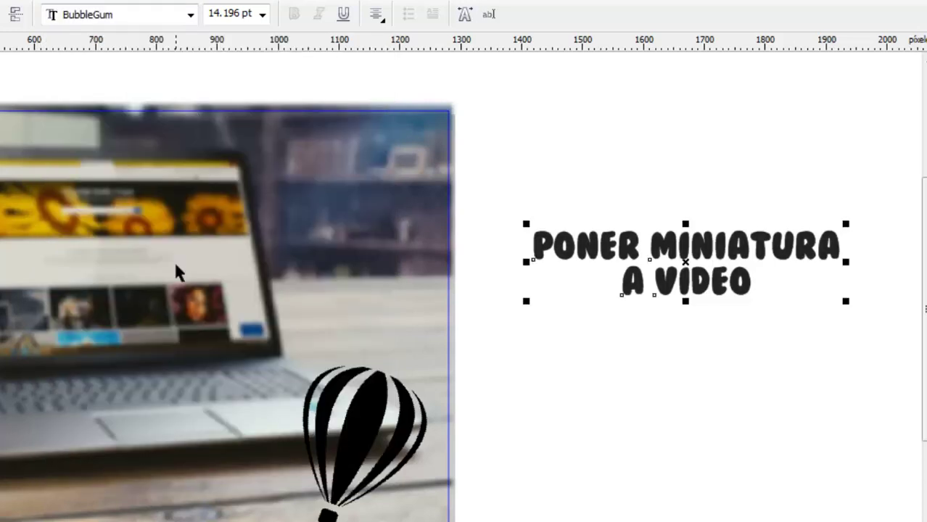
Move the title onto the background image, enlarge it to about 23.9 pt, and centre it at about x 644, y 544 px
drag(707, 236, 115, 198)
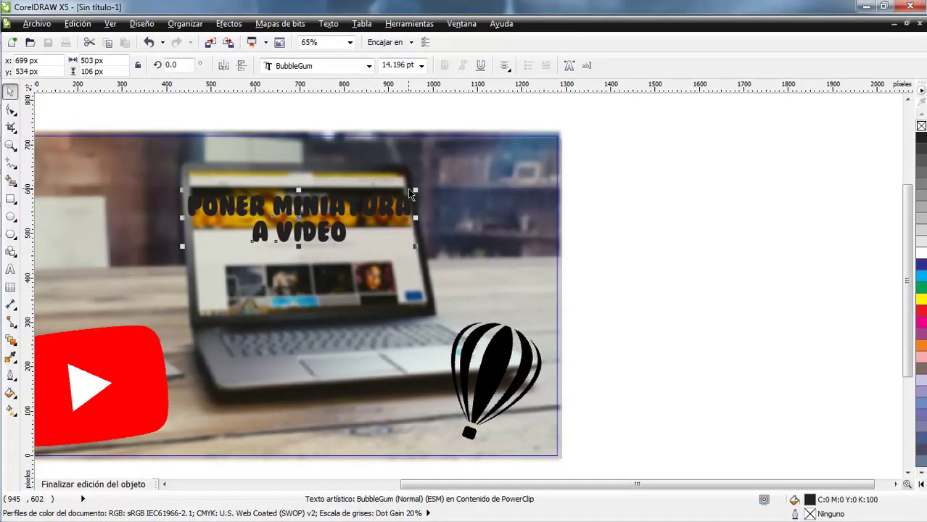
drag(415, 190, 573, 118)
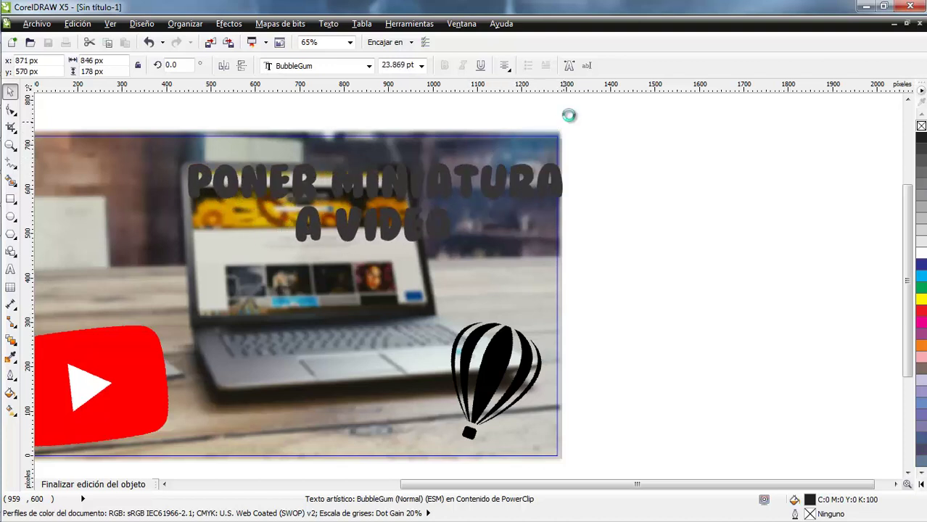
click(573, 119)
drag(410, 189, 306, 194)
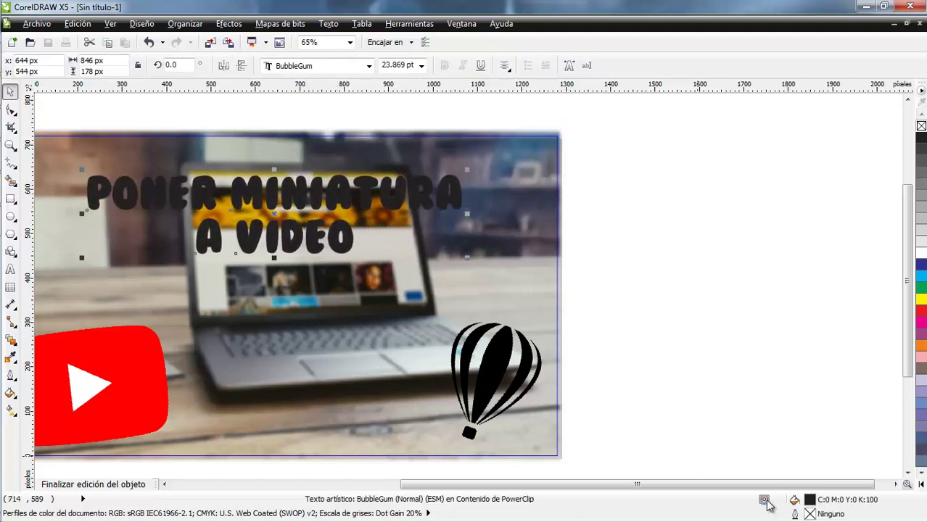
Fill the "PONER MINIATURA A VIDEO" title with white and deselect it
drag(668, 483, 556, 486)
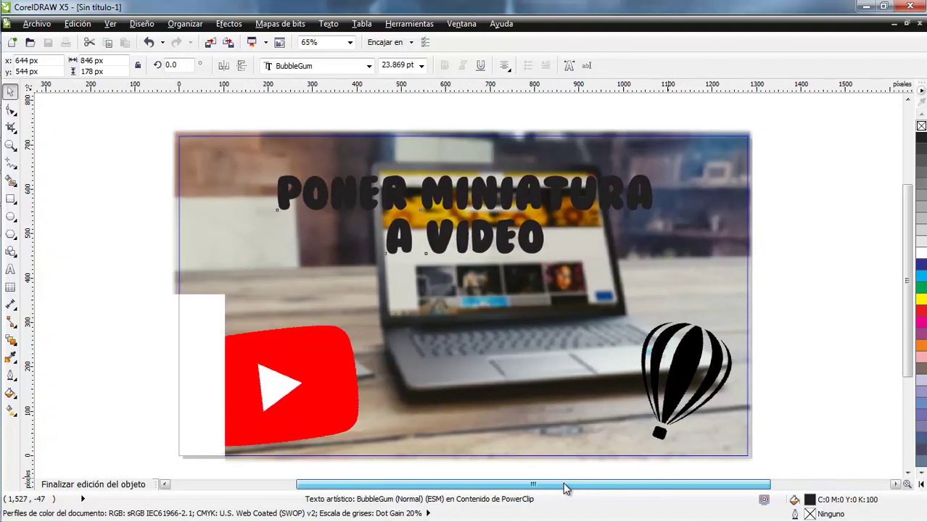
click(919, 159)
click(919, 252)
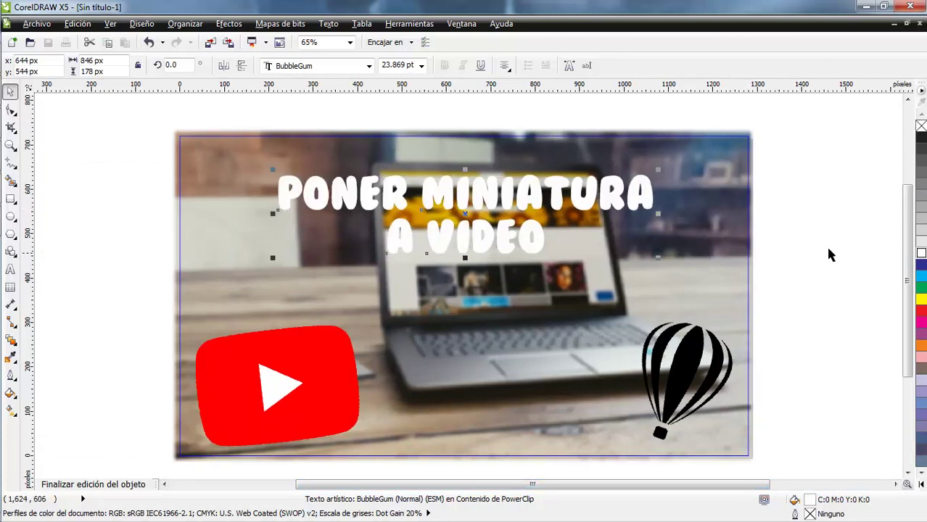
click(825, 245)
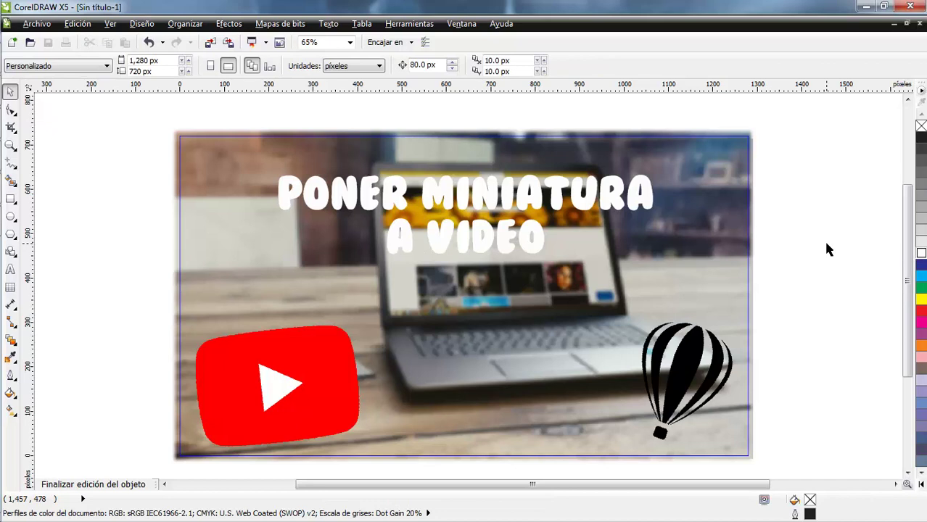
Use the Shadow tool to apply the "Brillo grande" preset to the balloon
click(523, 232)
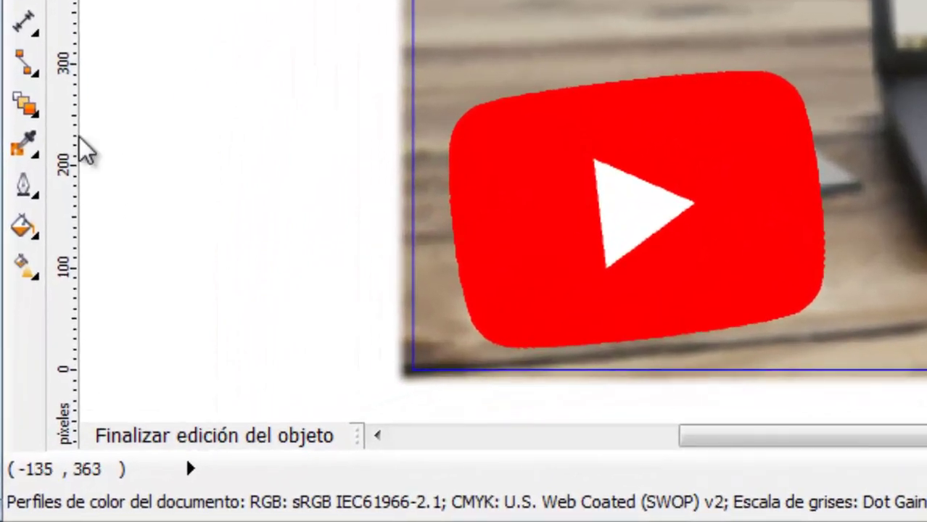
click(40, 117)
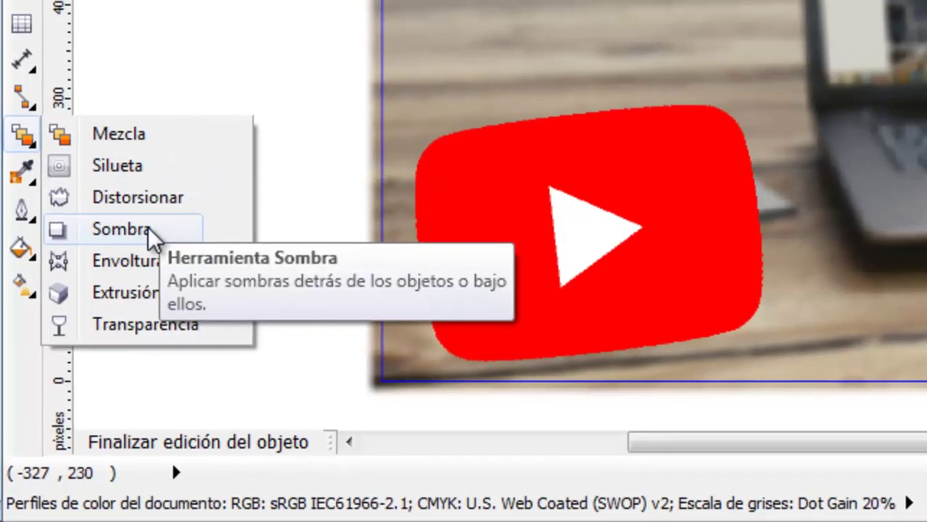
click(159, 207)
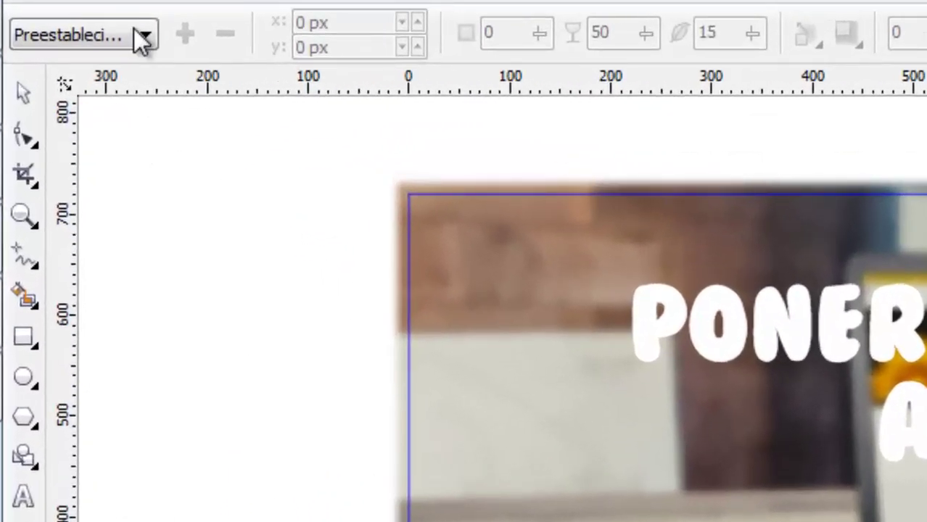
click(76, 61)
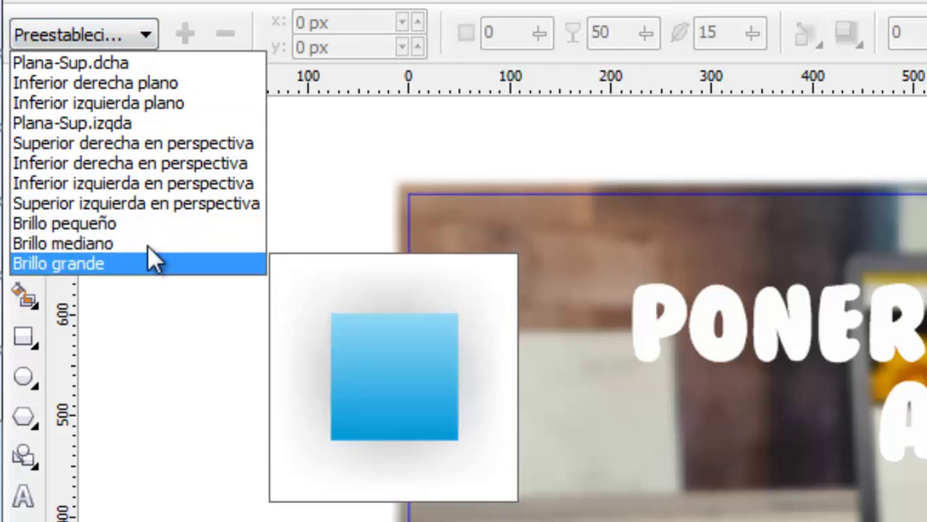
click(155, 245)
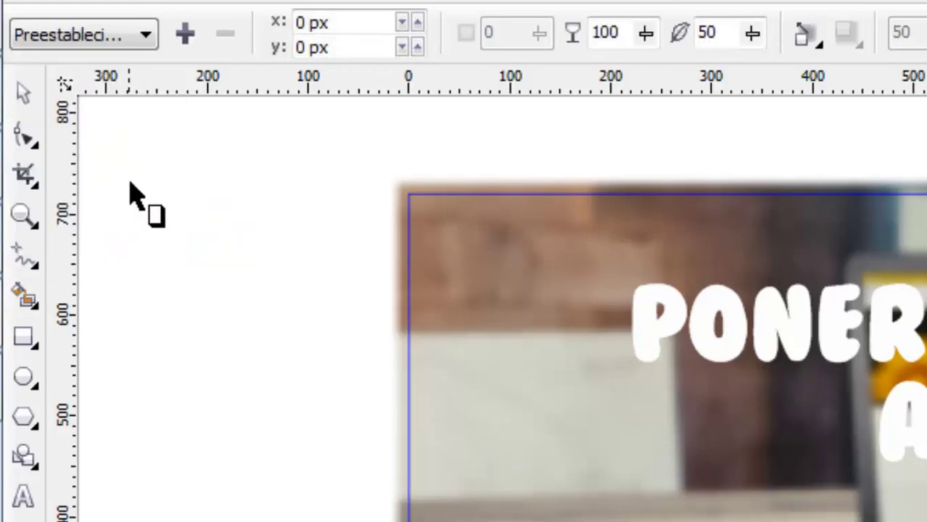
click(129, 44)
click(109, 259)
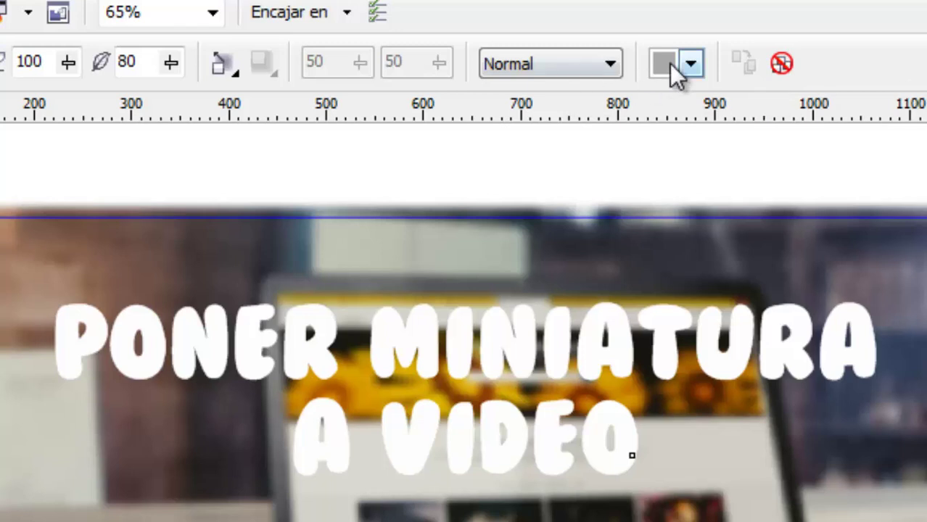
Preview several palette colours for the balloon's shadow and set it to magenta
click(693, 62)
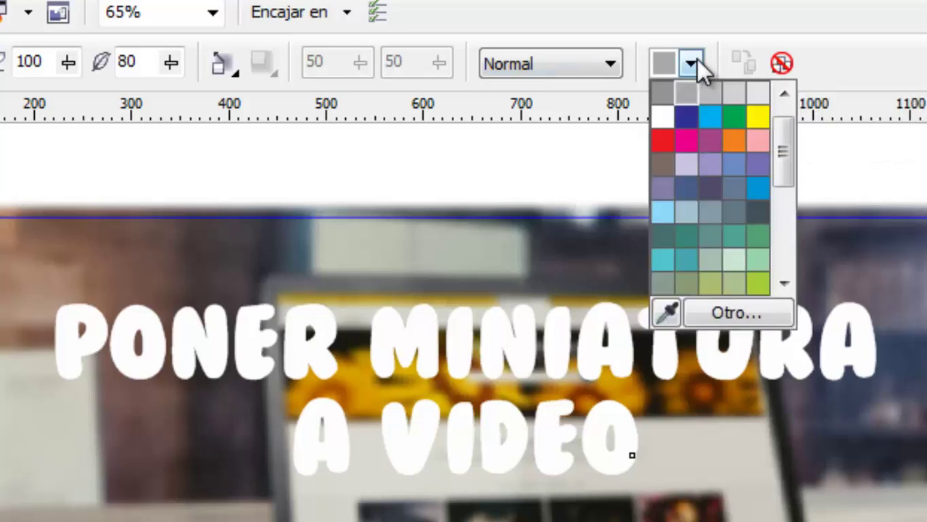
key(Right)
key(Right)
key(Right)
key(Right)
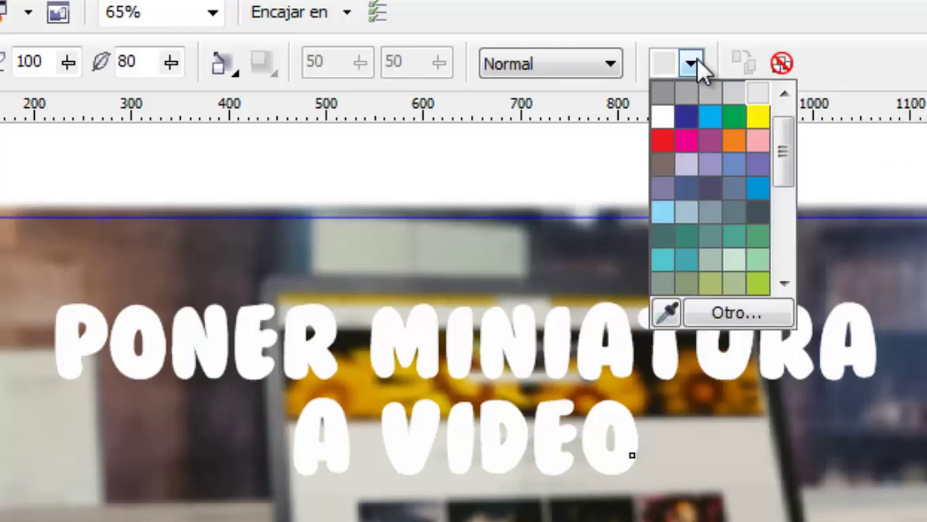
key(Right)
key(Right)
key(Right)
key(Right)
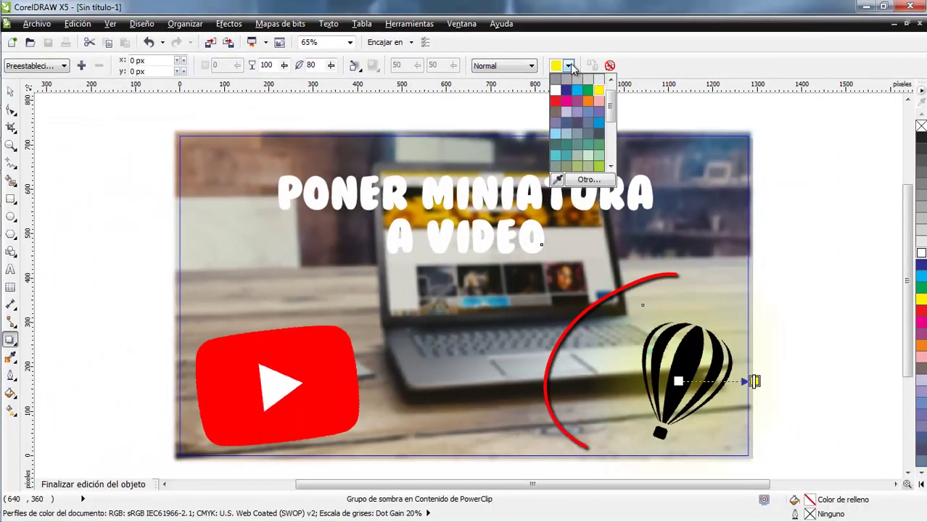
key(Right)
key(Right)
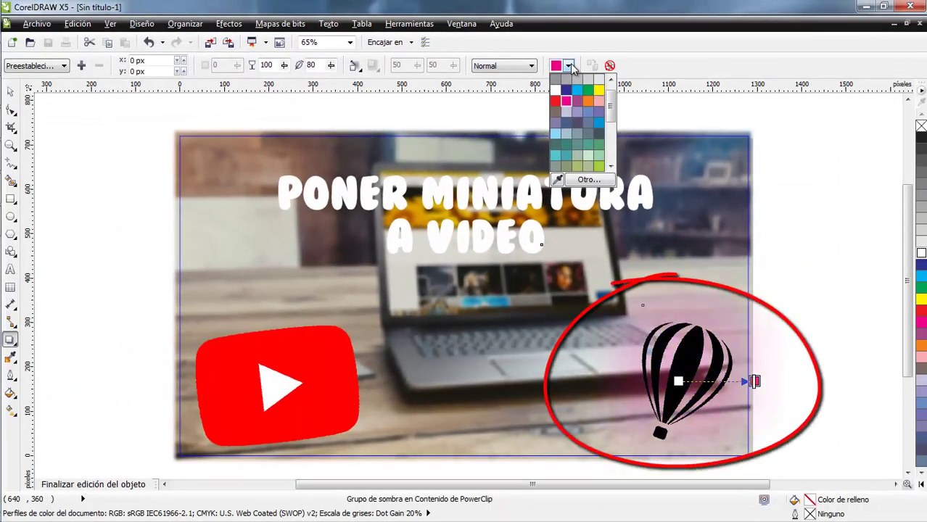
key(Right)
key(Left)
key(Return)
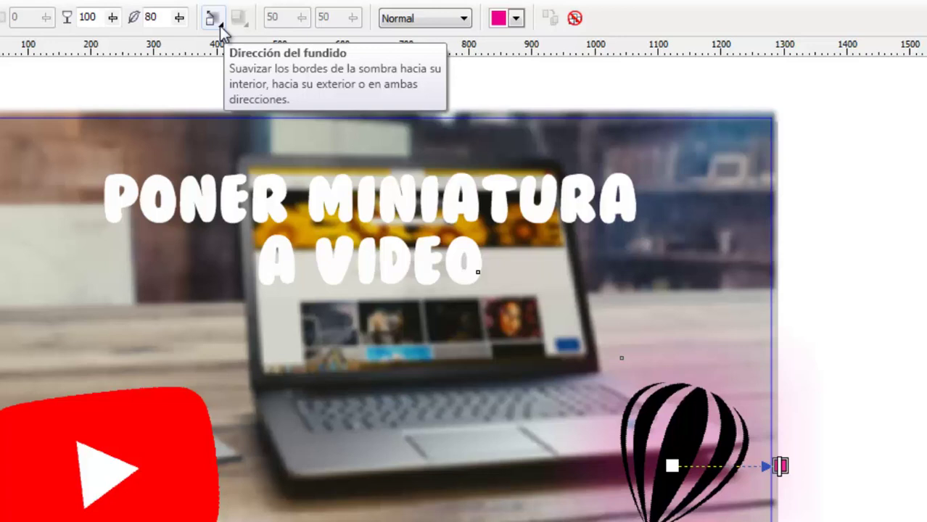
Set the balloon shadow's feathering direction to Fuera and its feathering edges to Cuadrados
click(220, 25)
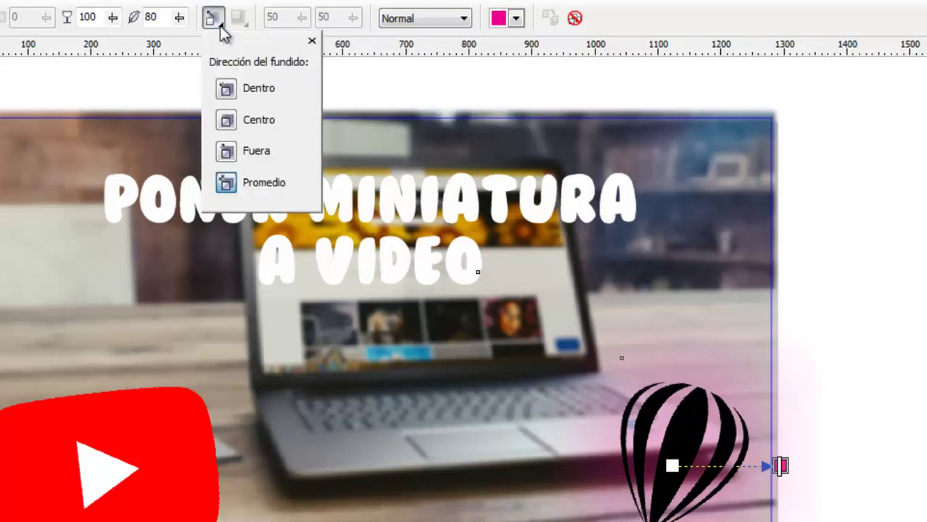
click(228, 155)
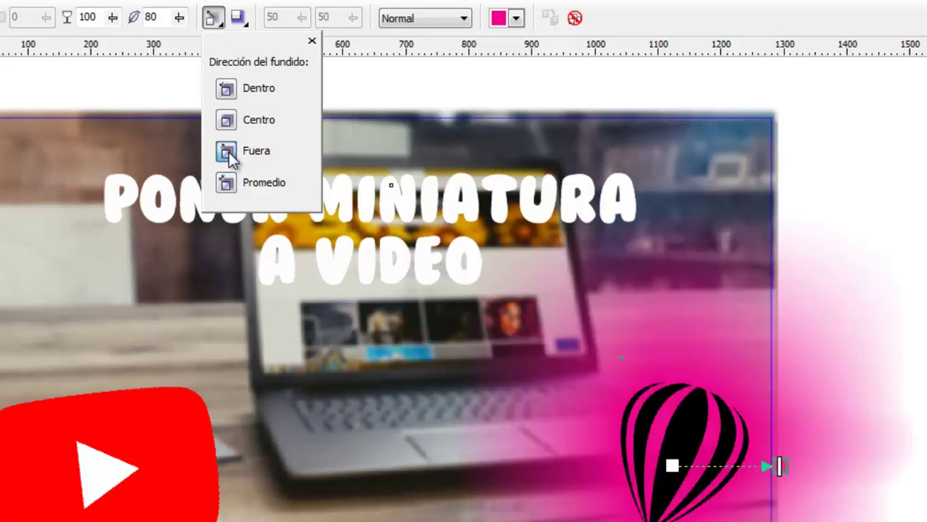
click(240, 20)
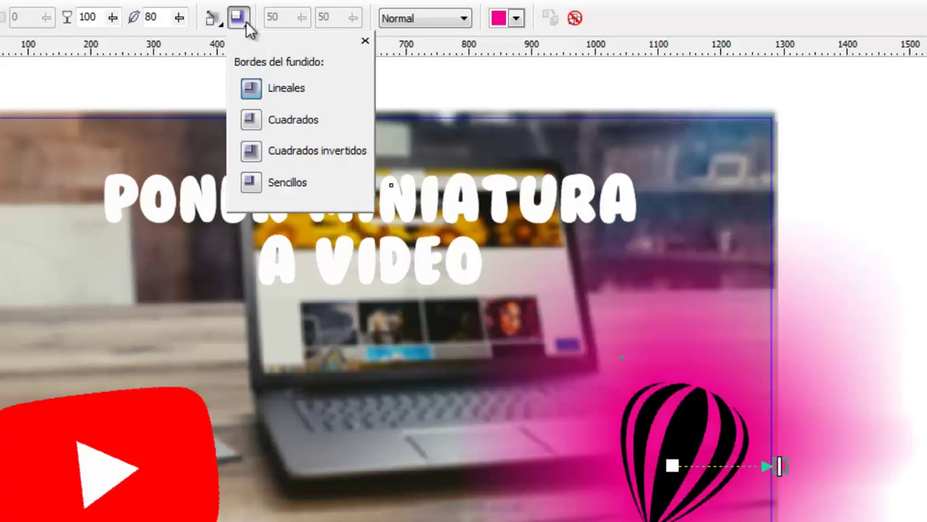
click(264, 125)
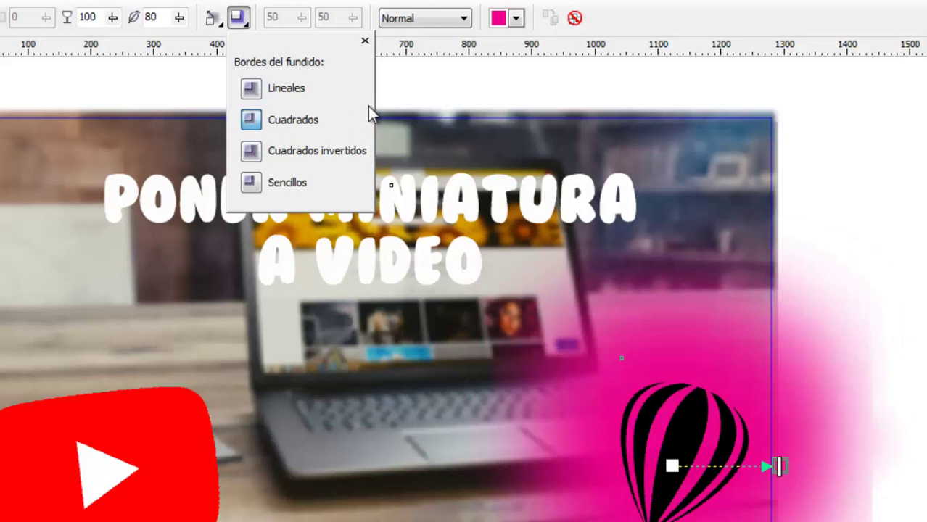
Preview several blending modes for the balloon's shadow and set it to Diferencia
click(452, 23)
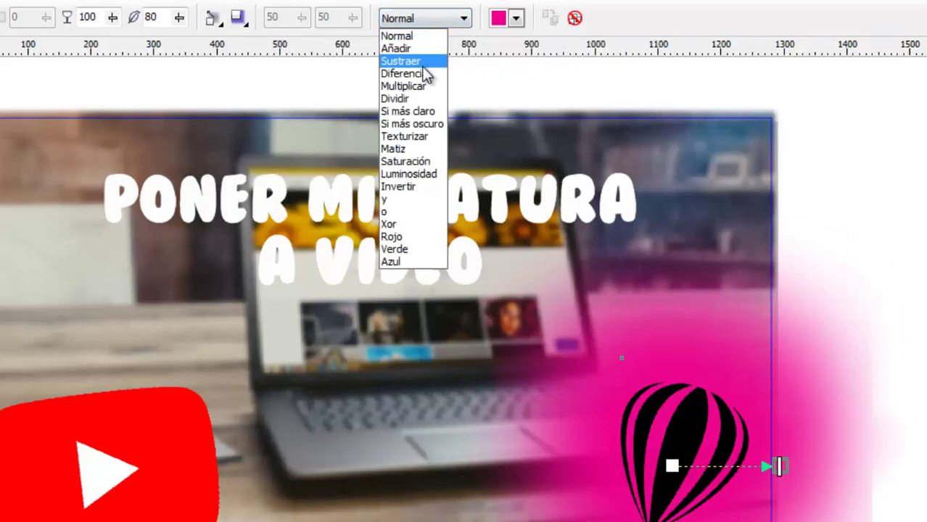
key(Up)
key(Up)
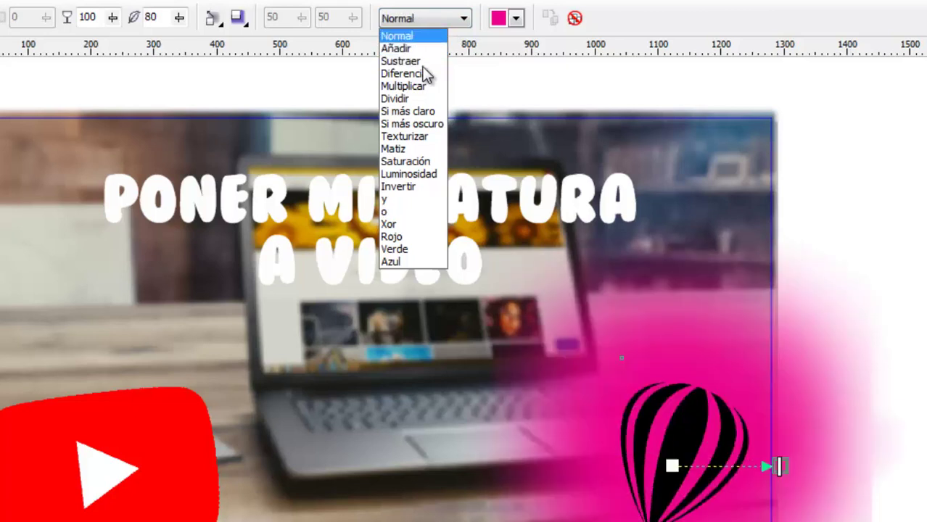
key(Down)
key(Down)
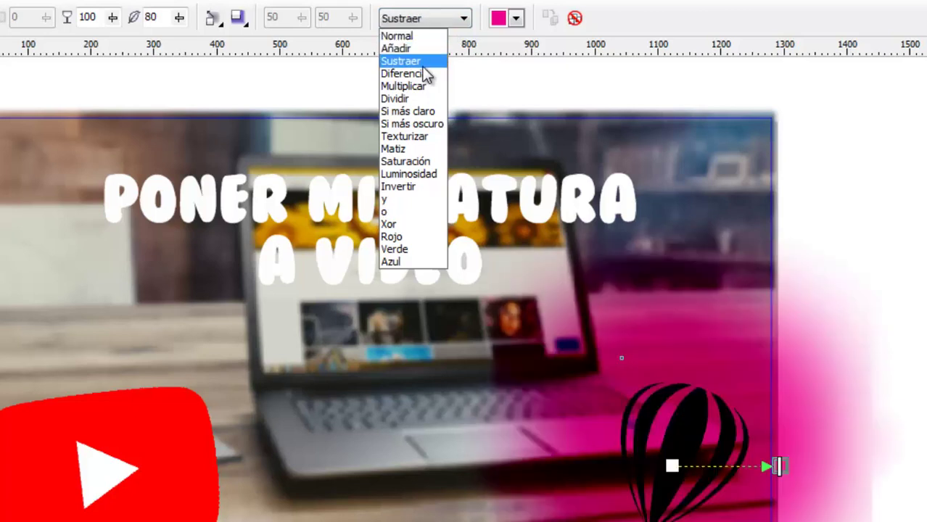
key(Down)
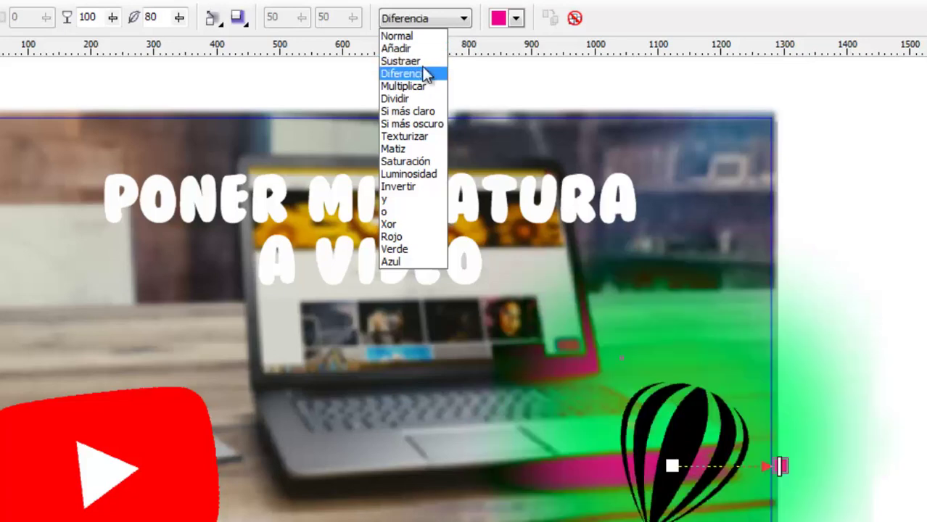
key(Down)
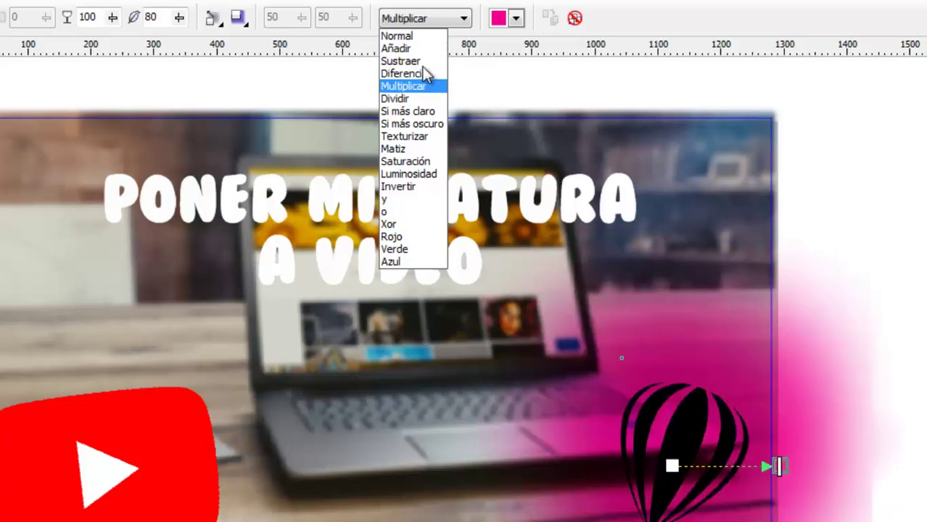
key(Up)
key(Up)
key(Up)
key(Up)
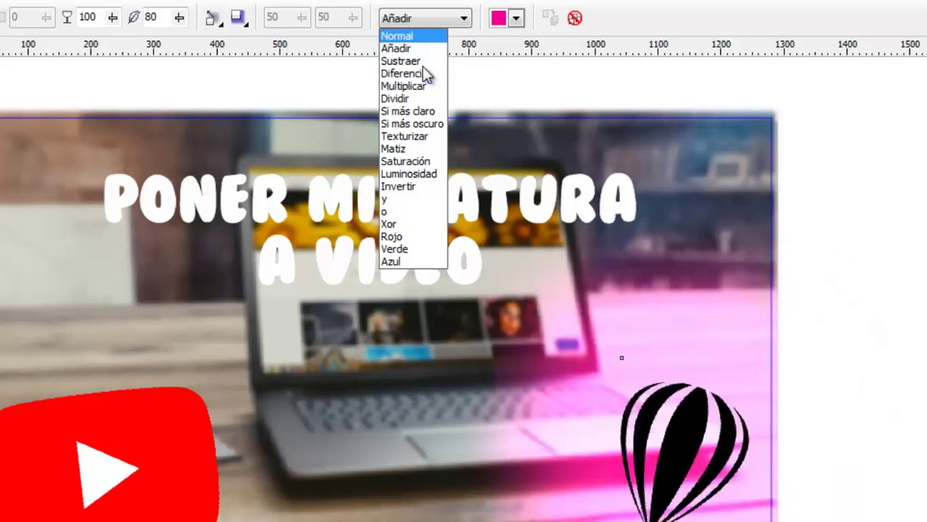
key(Down)
key(Down)
key(Down)
key(Down)
key(Down)
key(Down)
key(Down)
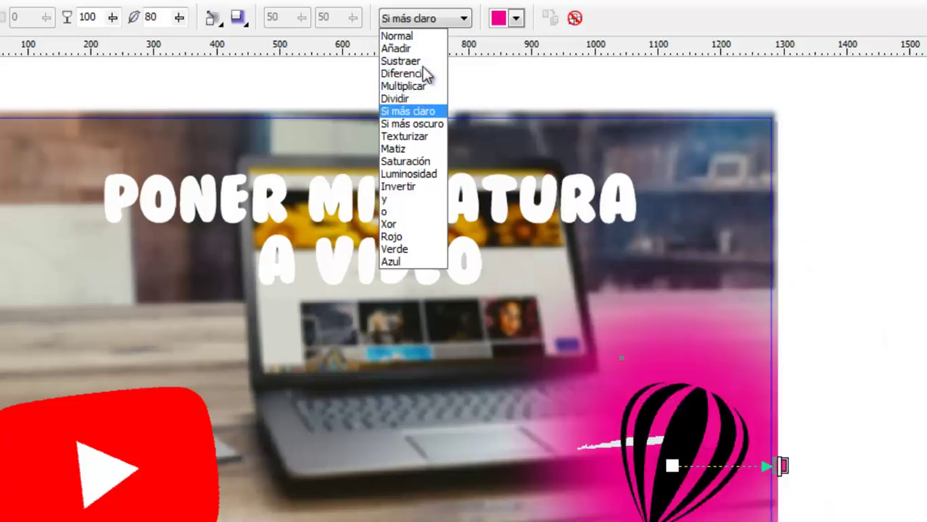
key(Up)
key(Up)
key(Up)
key(Up)
key(Up)
key(Up)
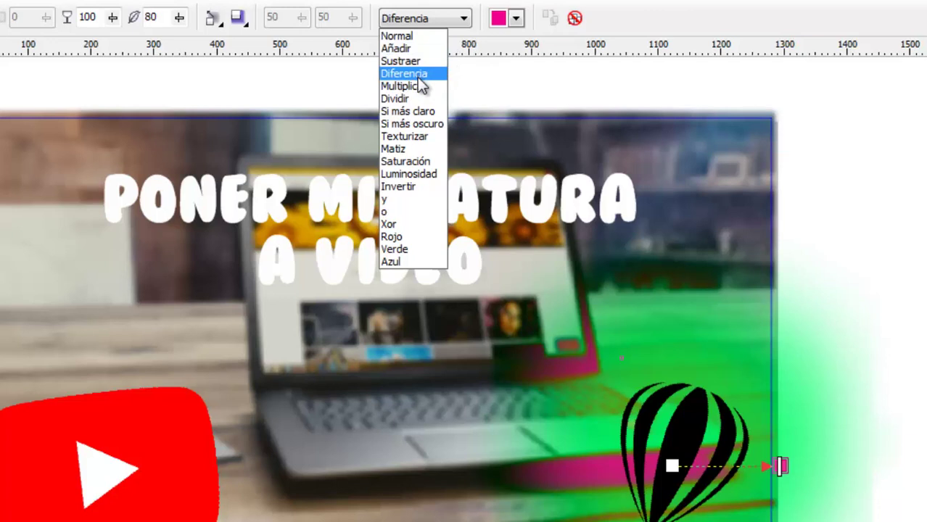
click(419, 74)
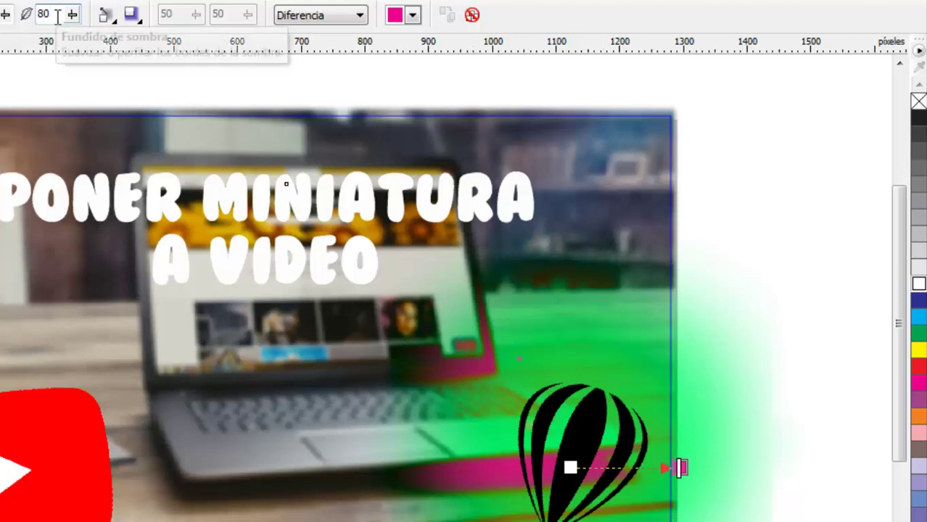
Reduce the feathering of the balloon's shadow to 37
scroll(55, 15, down, 1)
scroll(56, 15, down, 1)
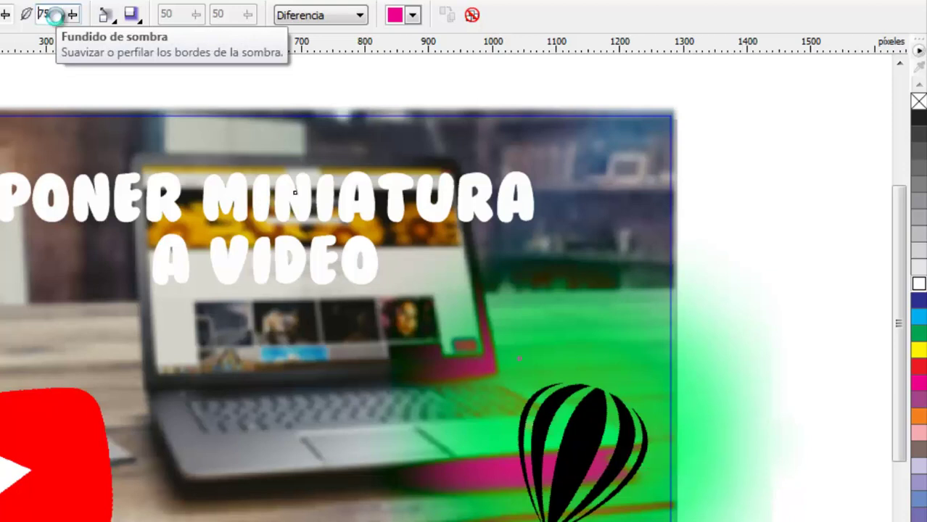
scroll(56, 14, down, 5)
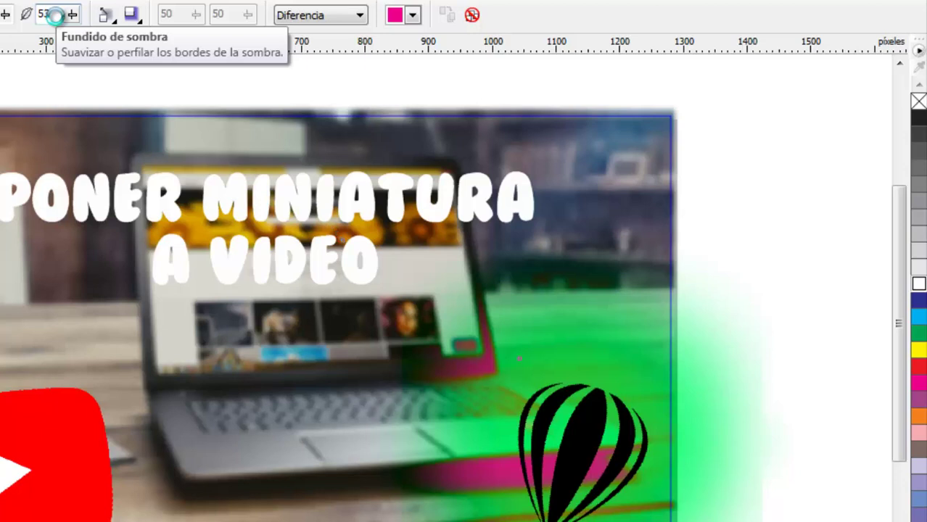
scroll(56, 14, down, 1)
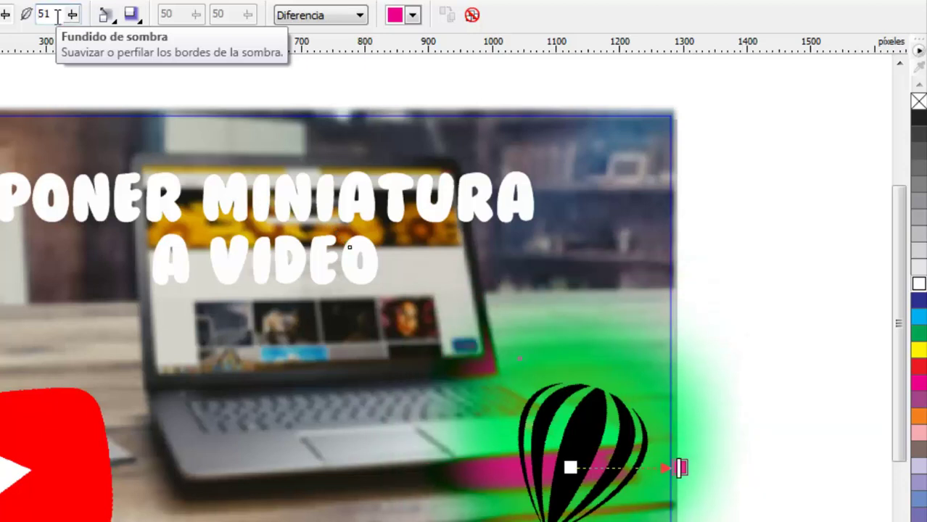
scroll(56, 15, down, 1)
scroll(56, 14, down, 6)
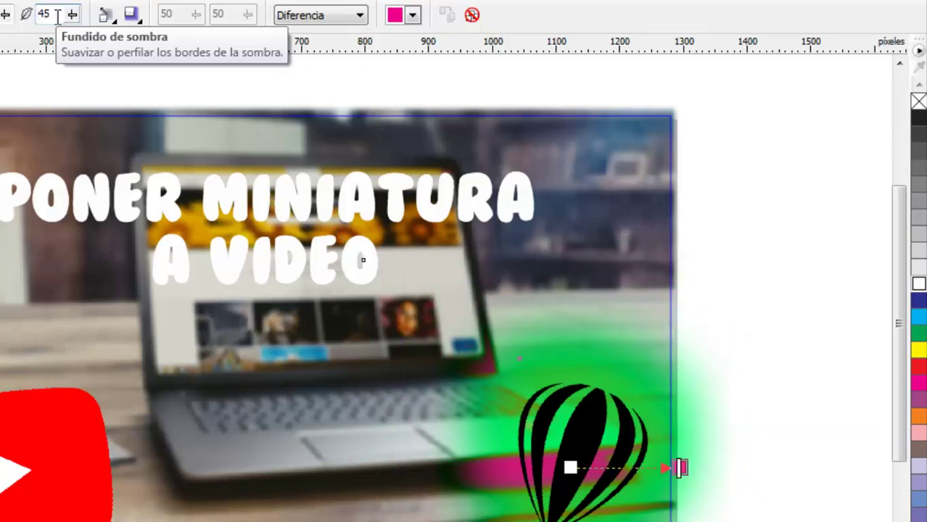
scroll(56, 14, down, 1)
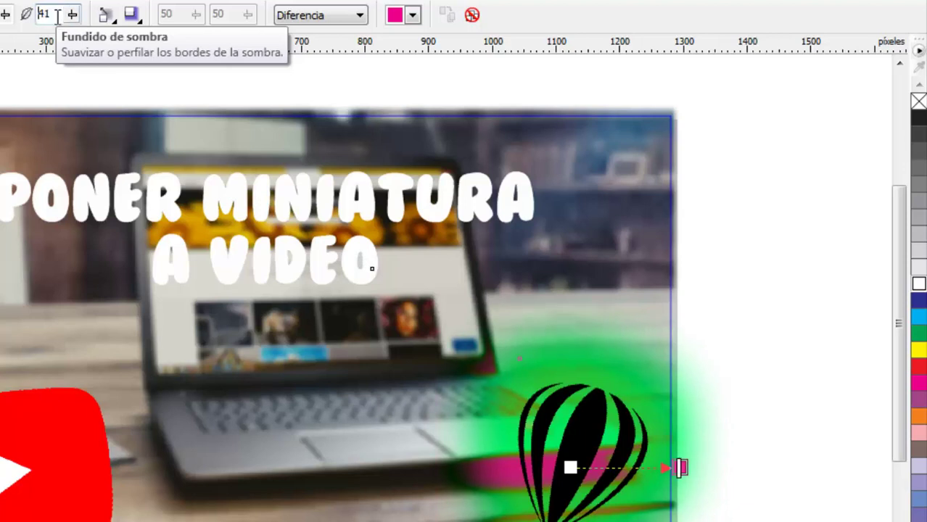
scroll(56, 14, down, 1)
Try lower opacity values for the balloon's shadow and restore the opacity to 100
scroll(56, 15, down, 1)
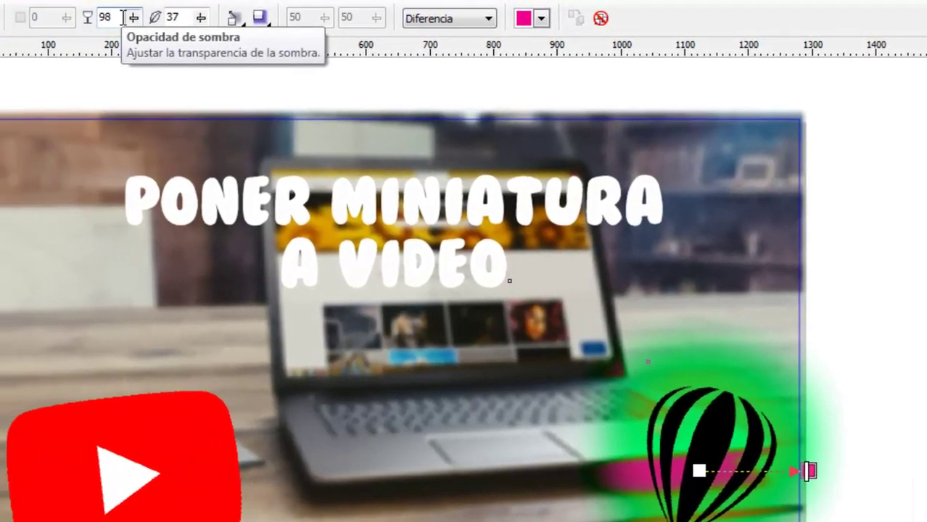
scroll(124, 17, down, 7)
scroll(124, 17, down, 5)
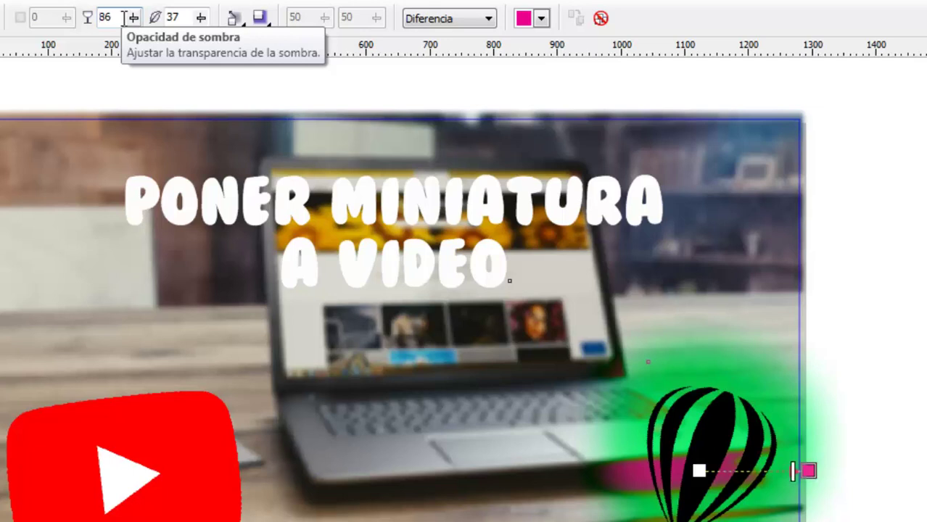
scroll(124, 17, down, 5)
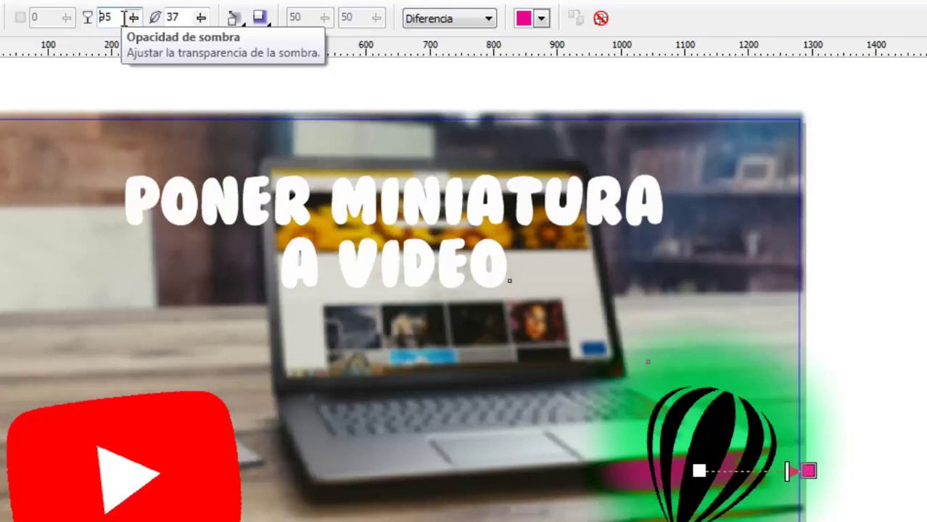
scroll(123, 17, up, 5)
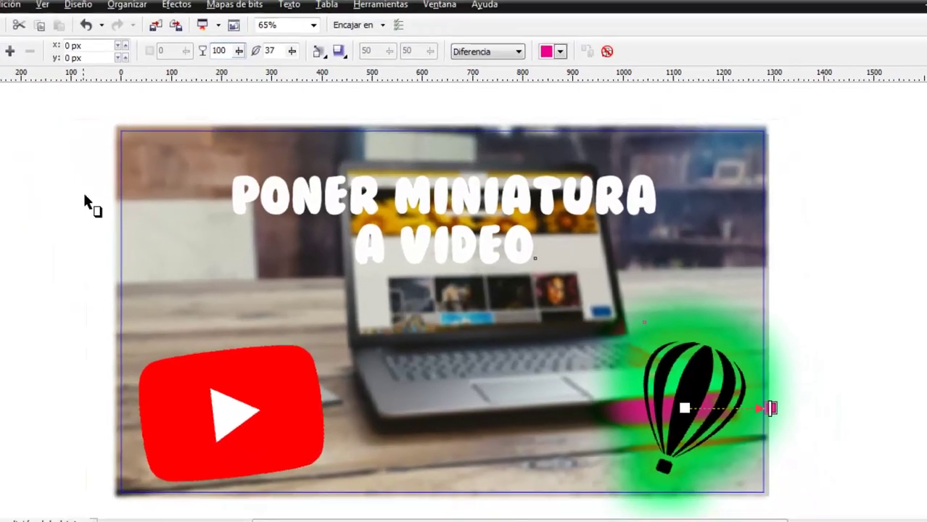
Select the play logo, apply the "Brillo grande" preset with the Shadow tool, and colour its shadow yellow
click(11, 90)
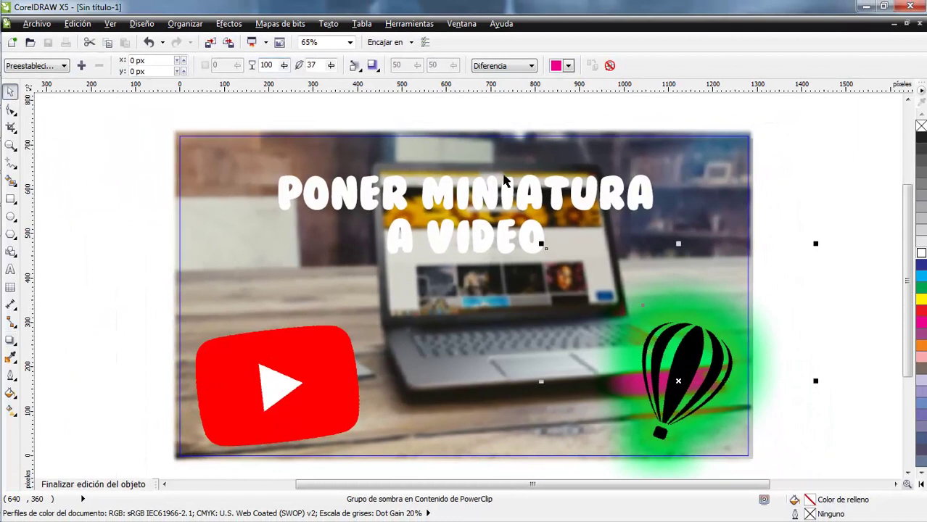
click(285, 385)
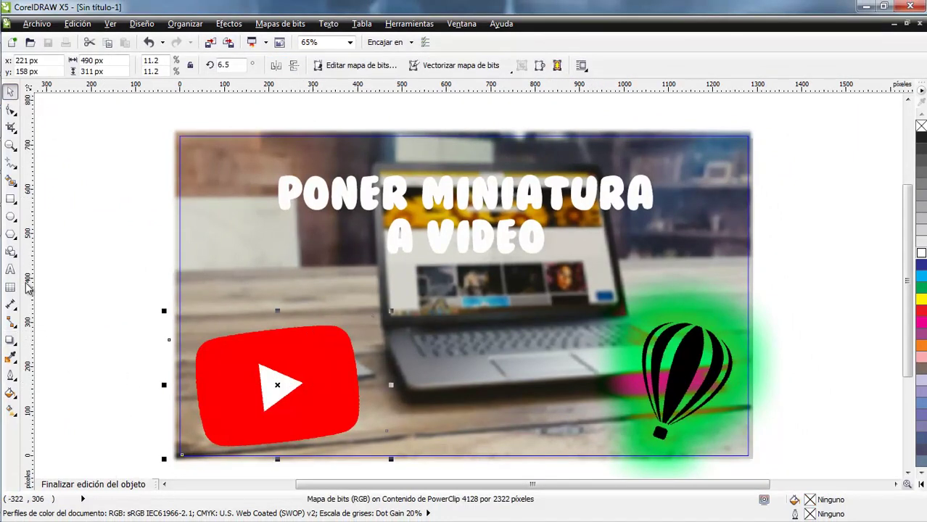
click(12, 356)
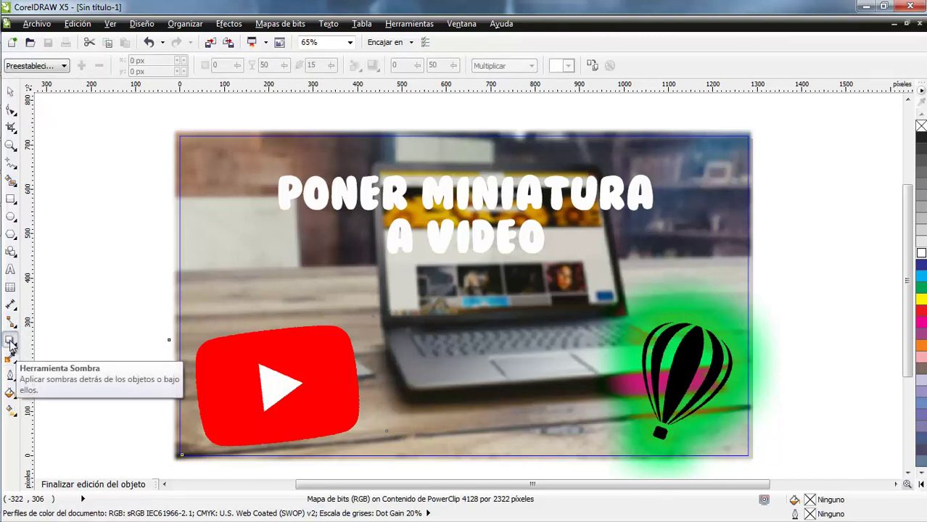
click(36, 65)
click(32, 161)
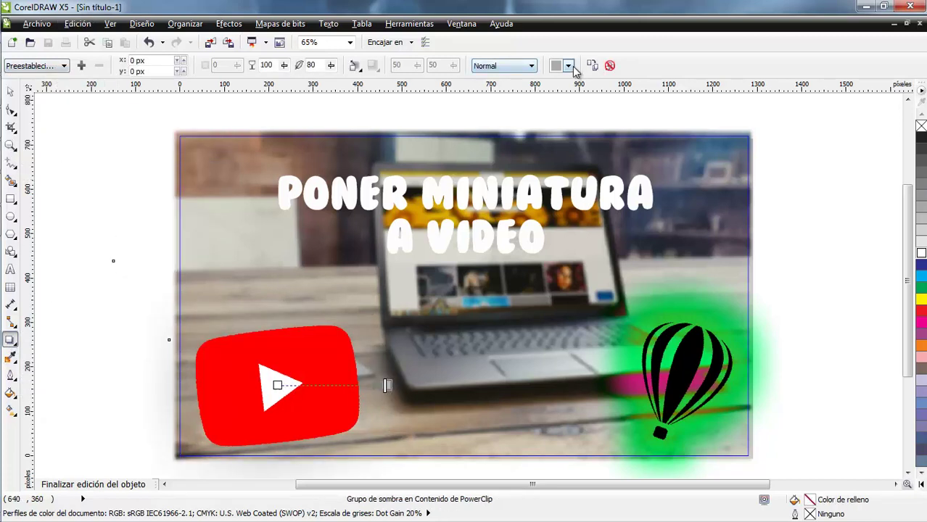
click(568, 65)
click(598, 90)
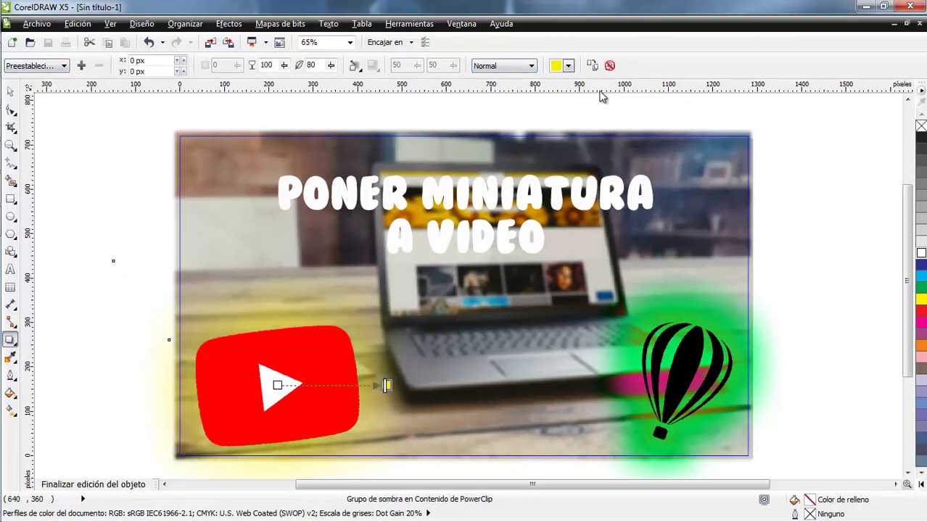
Set the play logo shadow's feathering direction to Fuera and its feathering edges to Cuadrados
click(63, 66)
click(354, 66)
click(354, 66)
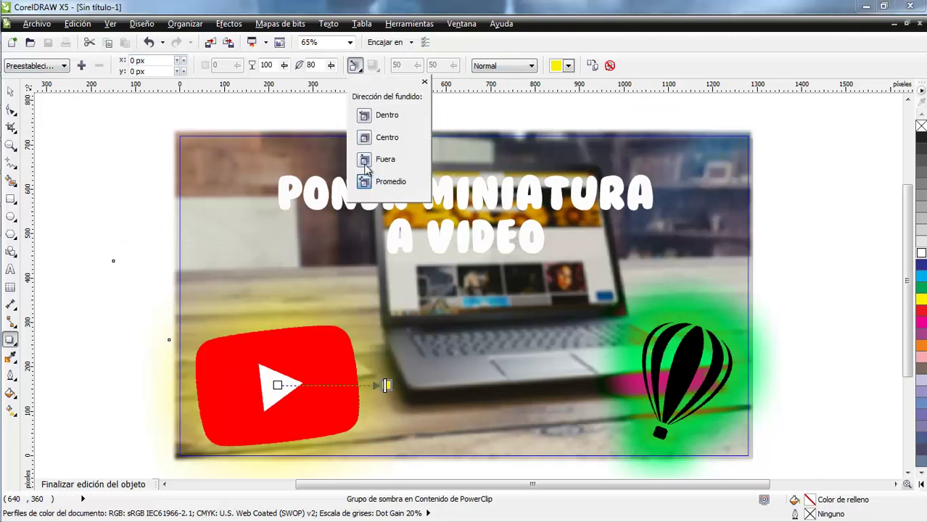
click(364, 145)
click(372, 65)
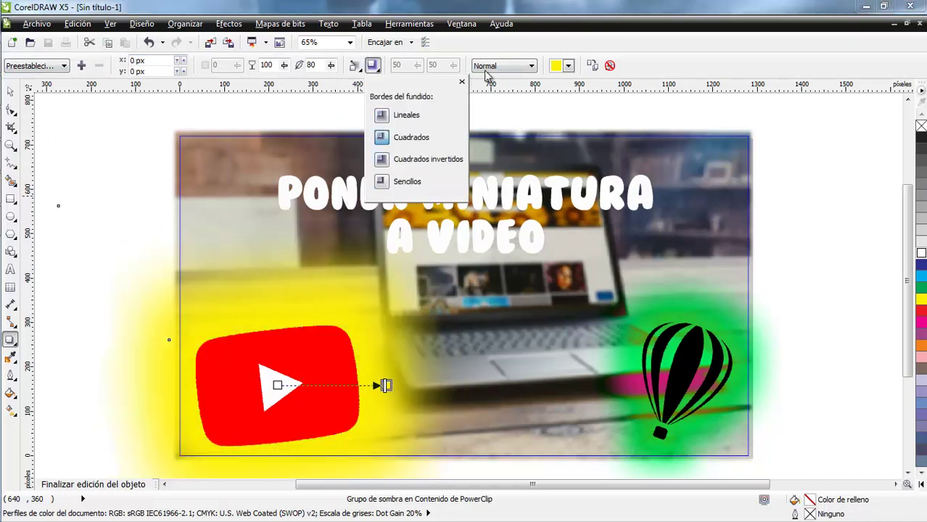
Change the play logo's shadow colour to light blue and reduce its feathering to 34
click(569, 66)
click(565, 90)
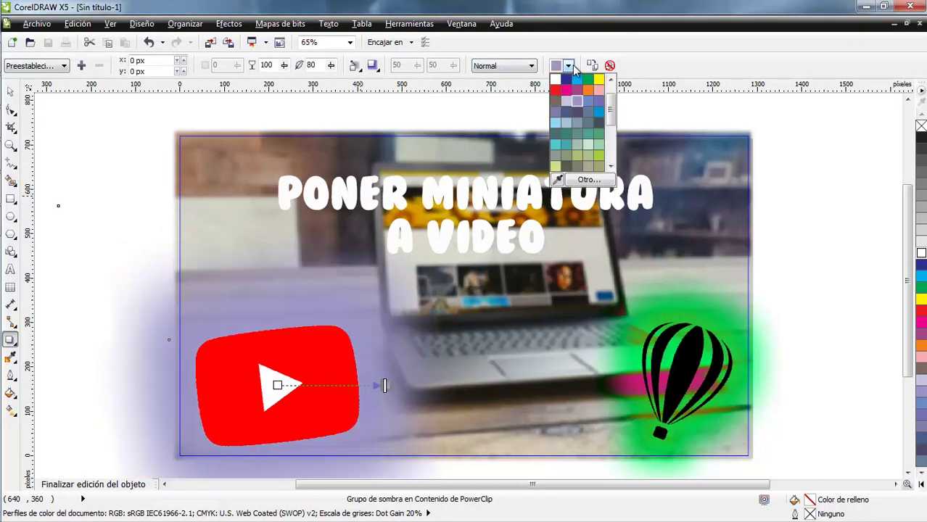
click(555, 122)
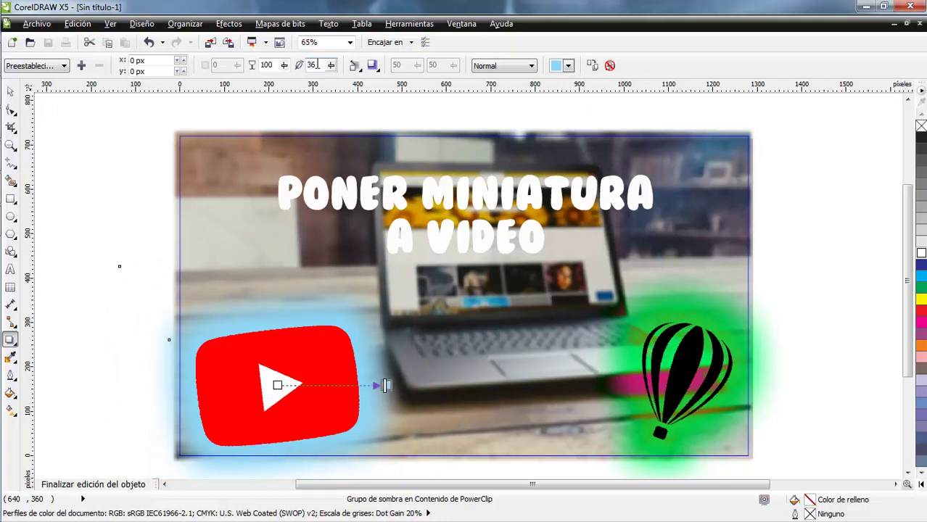
Preview green, brown, salmon and other palette colours for the play logo's shadow and choose the Granate swatch
click(569, 65)
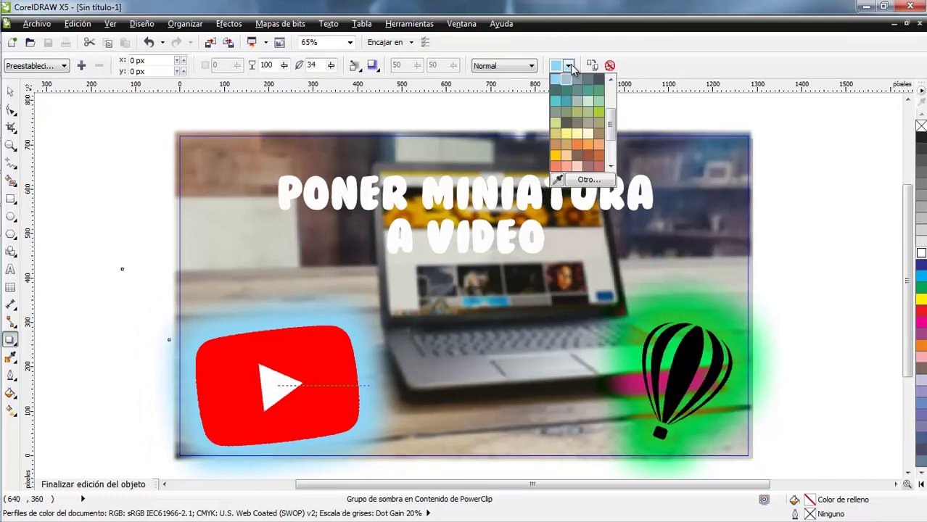
key(Right)
key(Down)
key(Down)
key(Down)
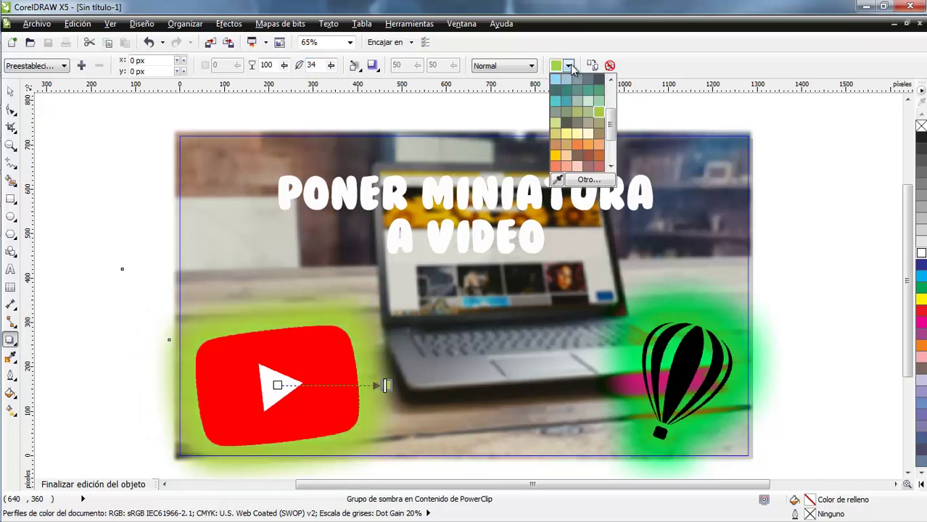
key(Down)
key(Down)
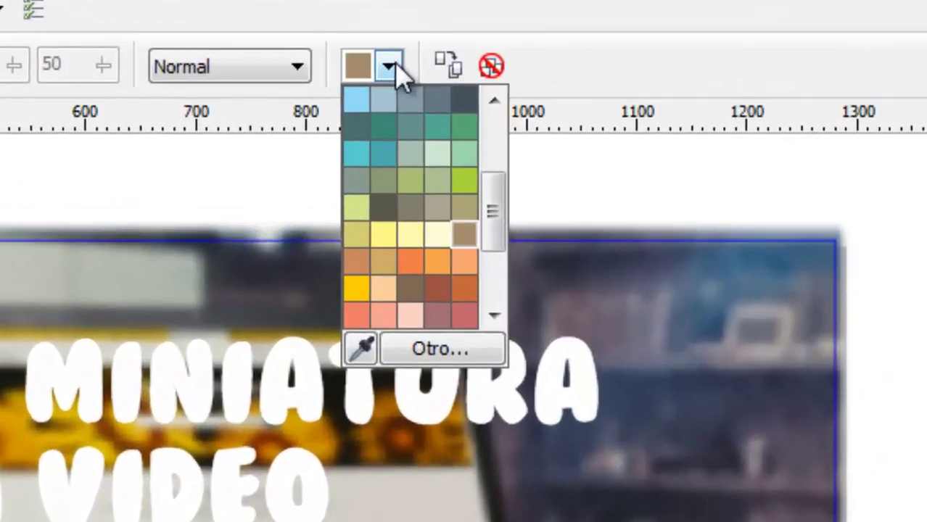
key(Up)
key(Up)
key(Up)
key(Down)
key(Down)
key(Down)
key(Left)
key(Left)
key(Left)
key(Left)
key(Down)
key(Down)
key(Down)
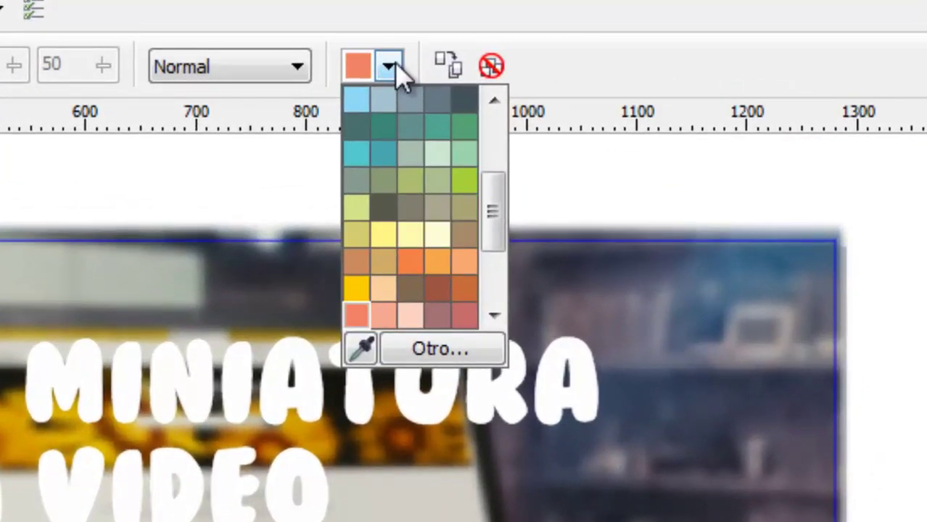
key(Right)
key(Right)
key(Right)
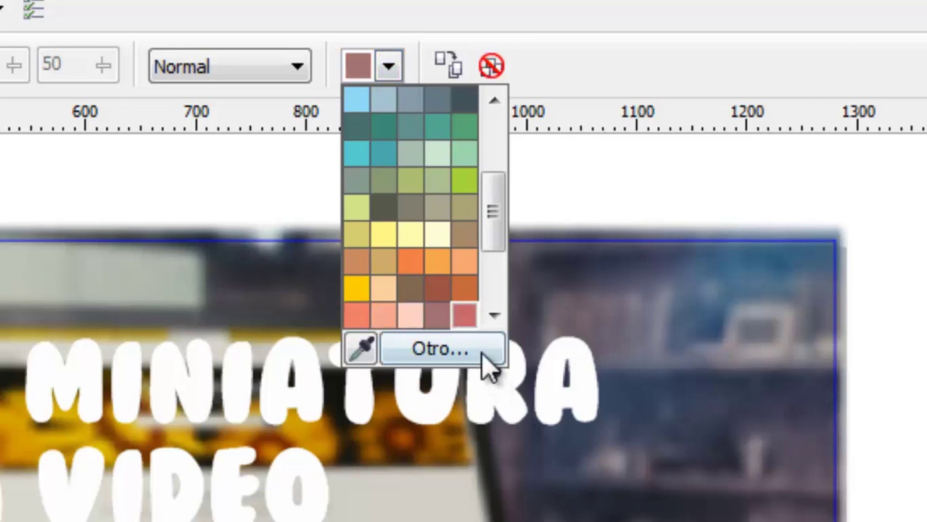
Set the play logo's shadow to a custom bright yellow, CMYK 11, 0, 100, 0 (#EAE72C), using the CMYK colour model
click(467, 347)
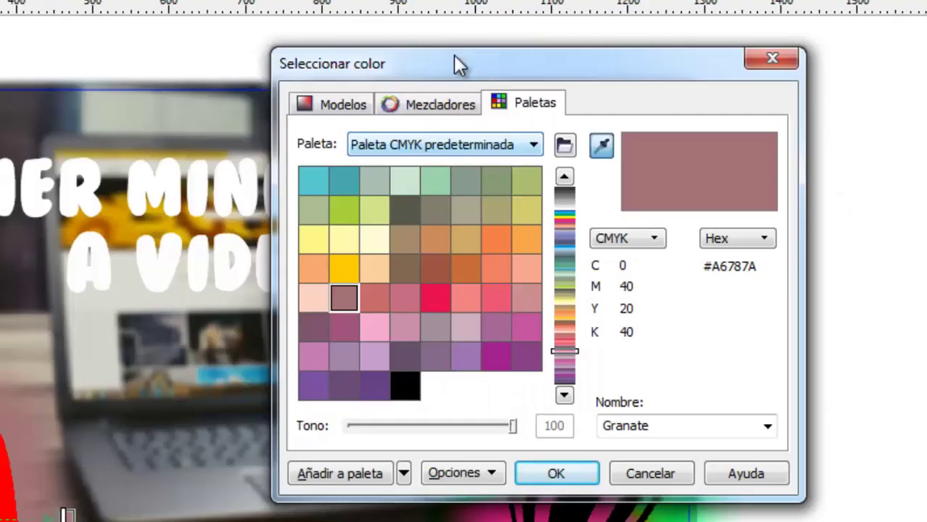
drag(459, 64, 301, 116)
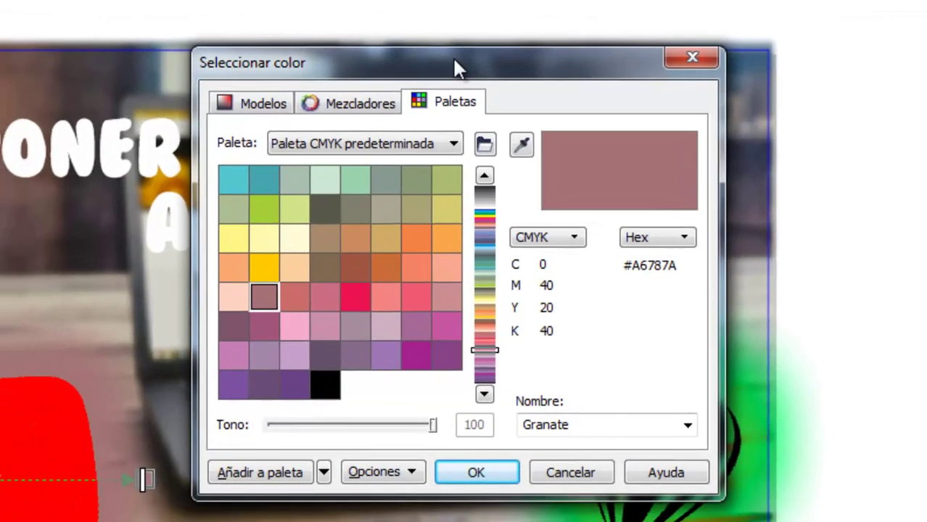
drag(439, 68, 624, 65)
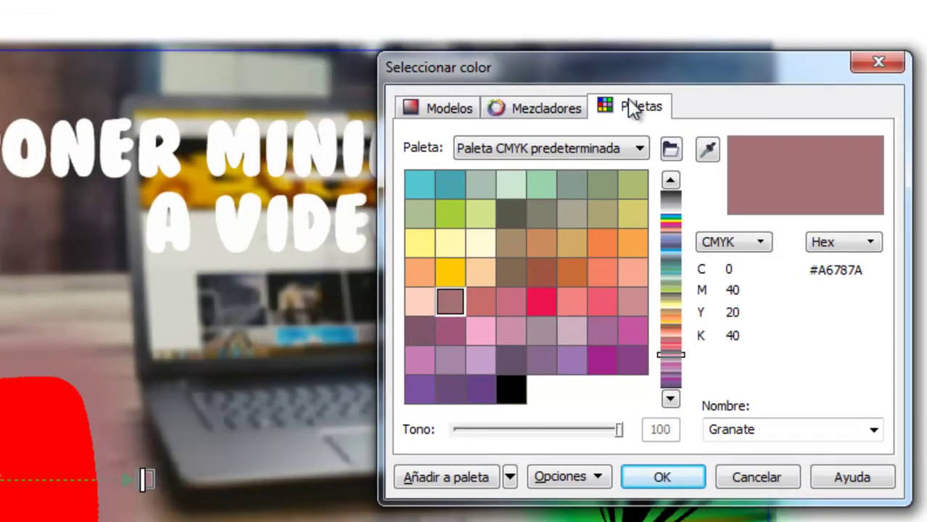
click(550, 107)
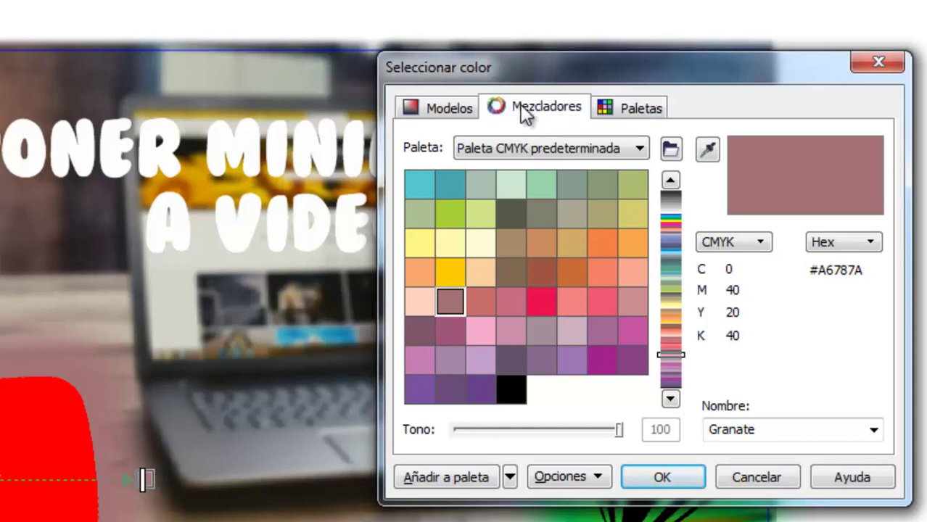
click(450, 109)
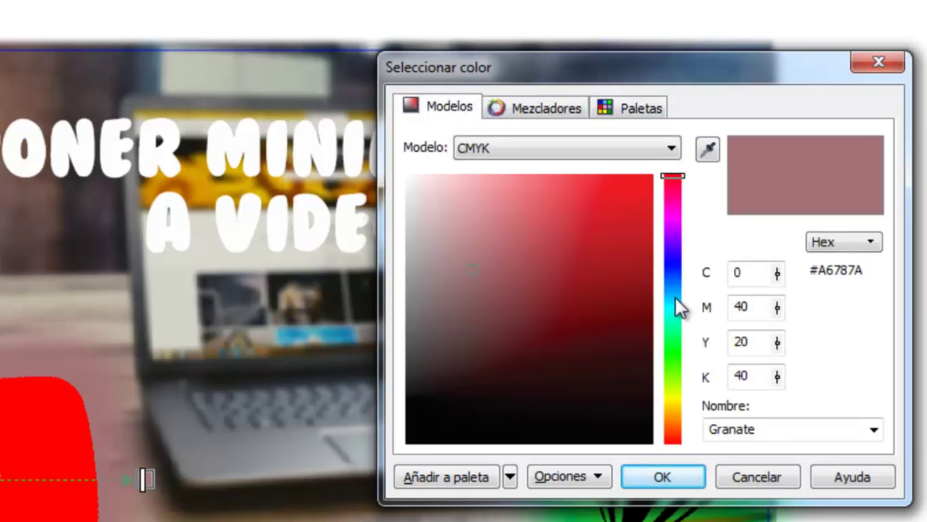
drag(673, 310, 673, 317)
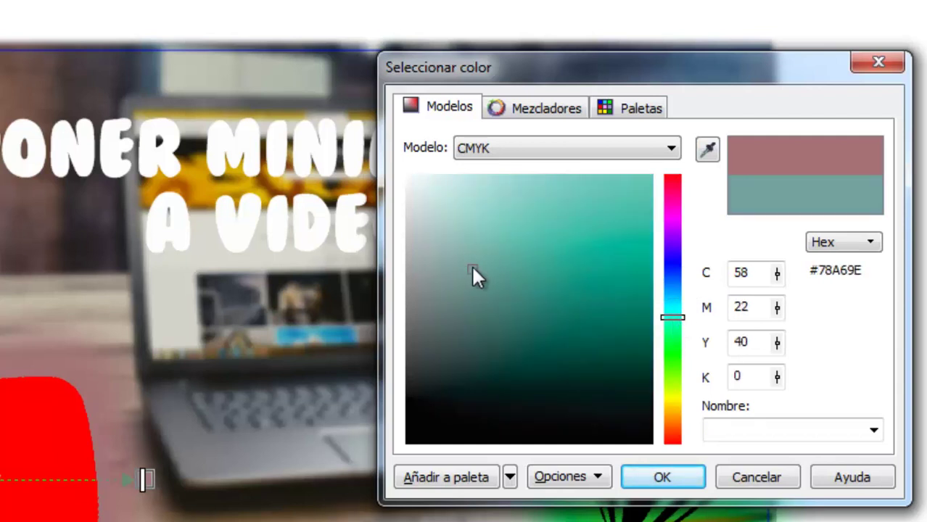
mouse_move(472, 268)
mouse_down()
mouse_move(641, 149)
mouse_move(667, 158)
mouse_move(662, 169)
mouse_up()
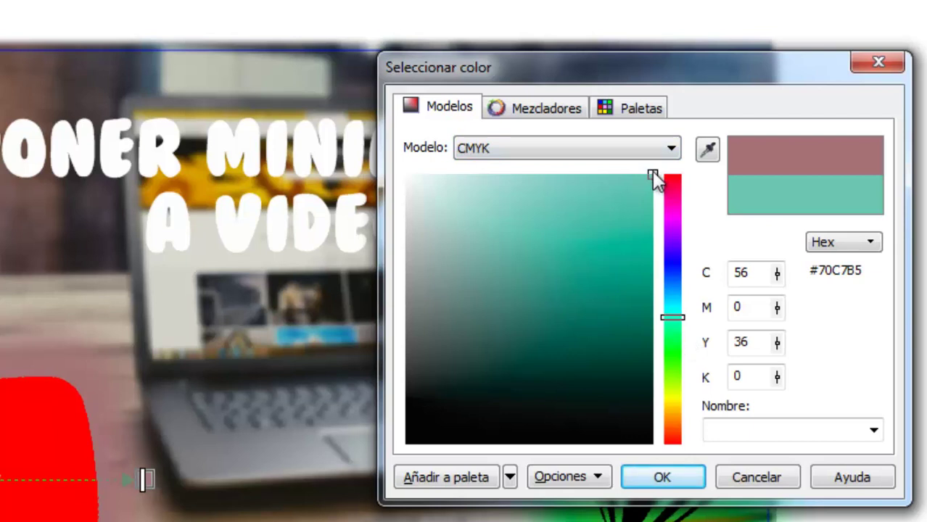
drag(672, 337, 678, 349)
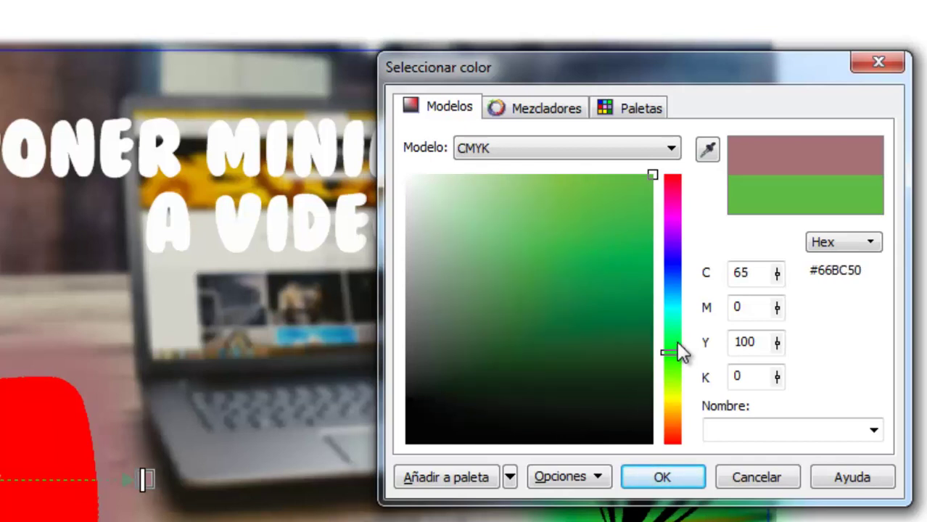
drag(677, 343, 678, 353)
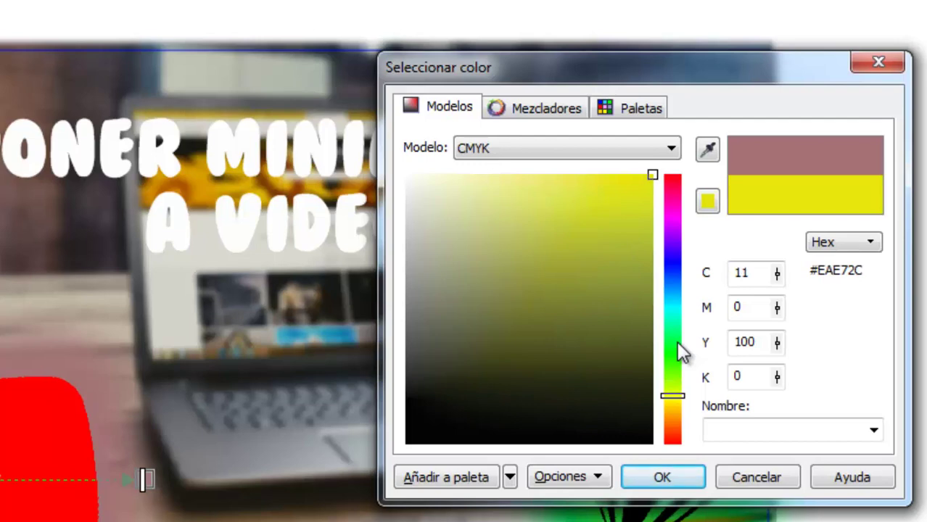
click(661, 479)
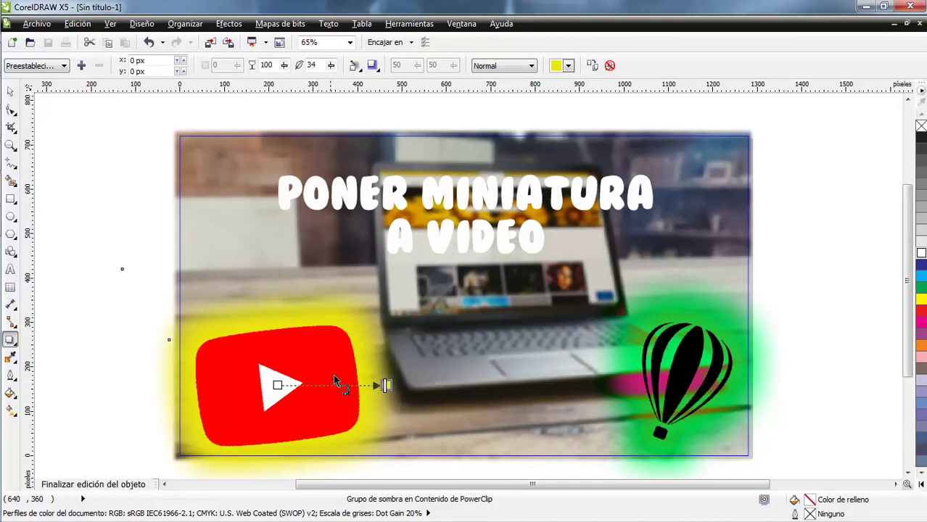
Give the "PONER MINIATURA A VIDEO" title a dark blue glow shadow with Cuadrados feathering edges
drag(335, 385, 355, 375)
click(493, 207)
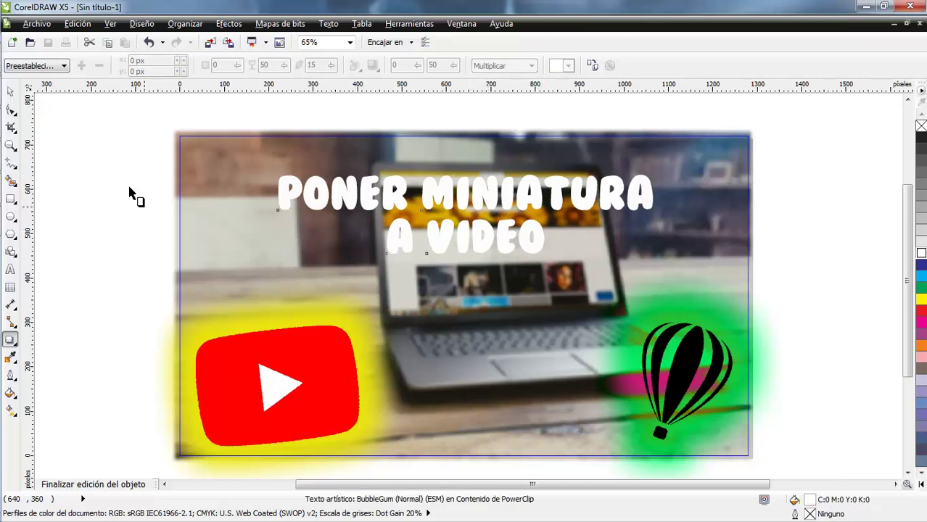
click(464, 210)
click(355, 65)
click(373, 65)
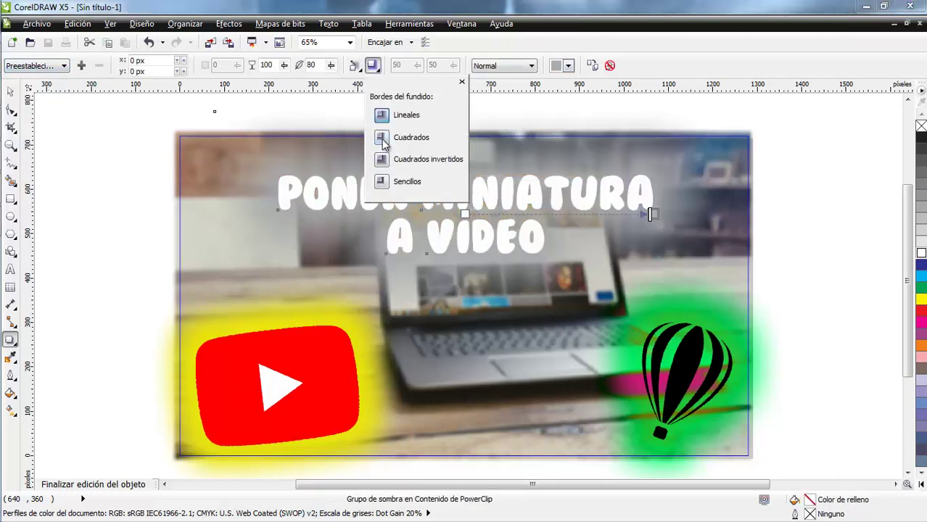
click(569, 66)
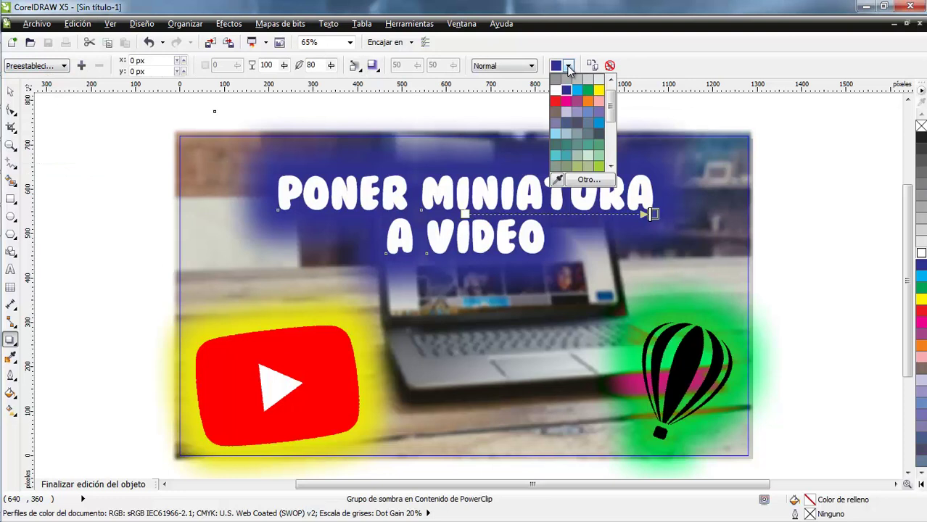
click(570, 66)
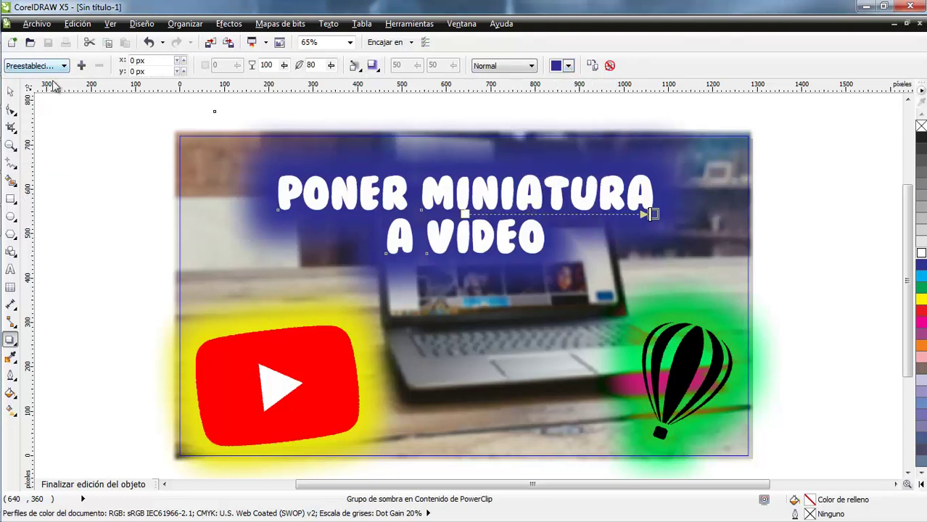
Reduce the feathering of the title's shadow in stages from 60 through 30 to 13
double_click(312, 65)
text(60)
key(Return)
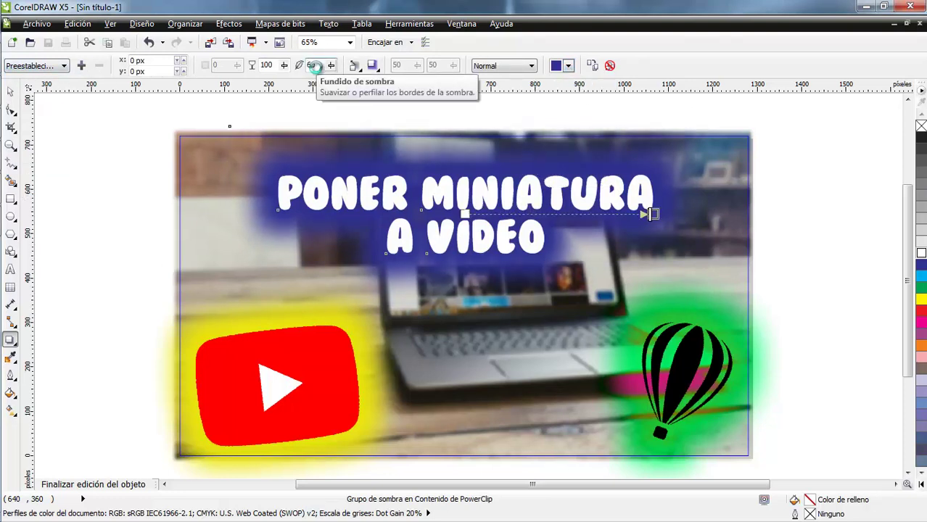
double_click(312, 65)
text(30)
key(Return)
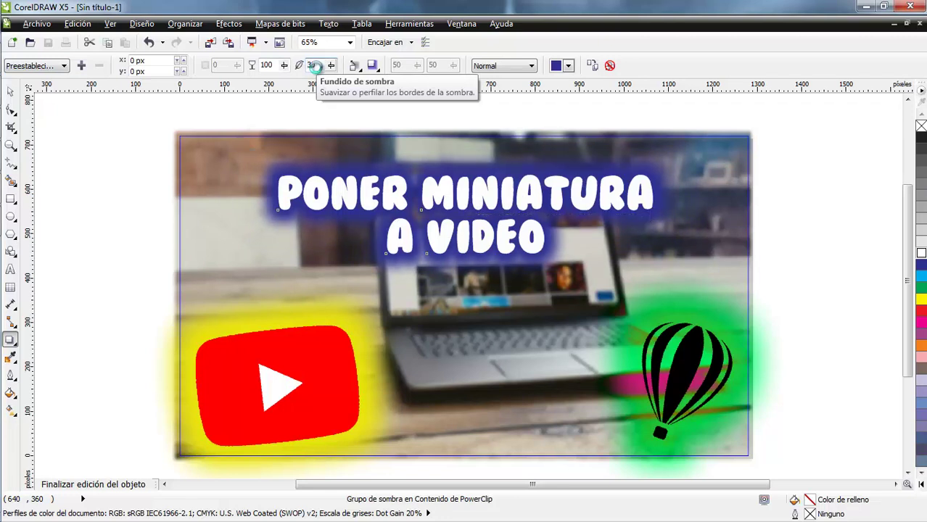
double_click(312, 66)
text(13)
key(Return)
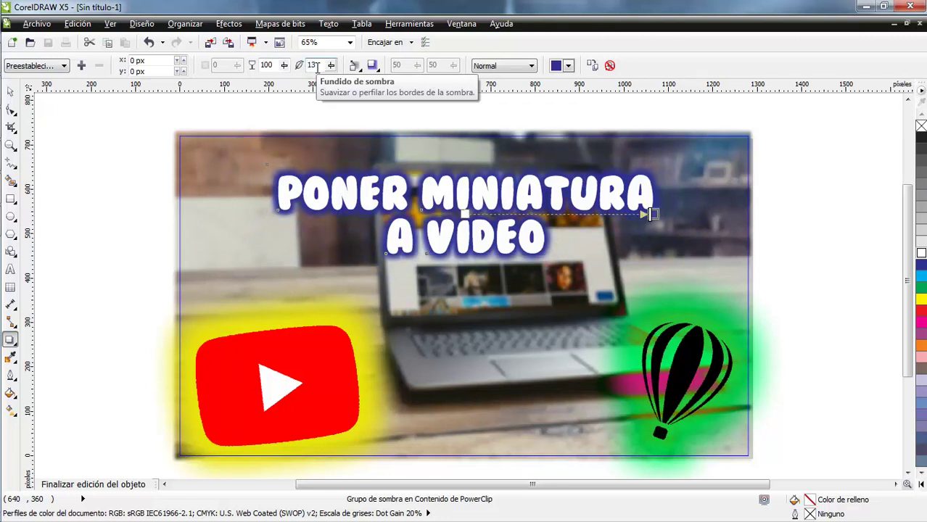
Enlarge the title to nearly the full width of the thumbnail and place it horizontally centred in the upper half
key(space)
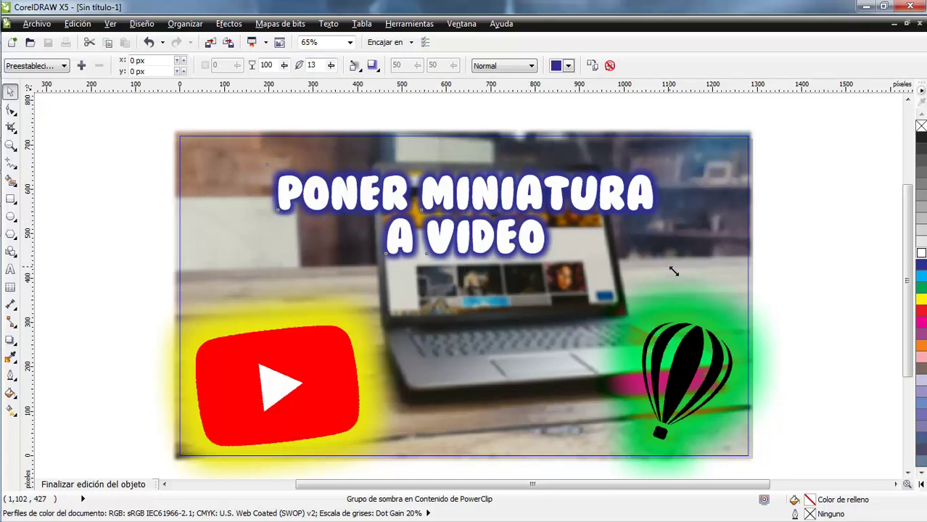
drag(669, 268, 755, 328)
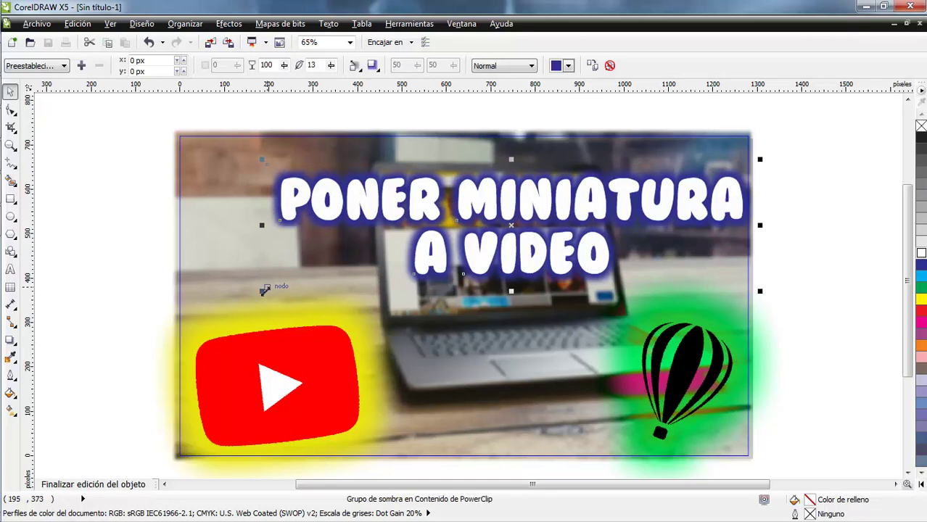
drag(262, 291, 179, 326)
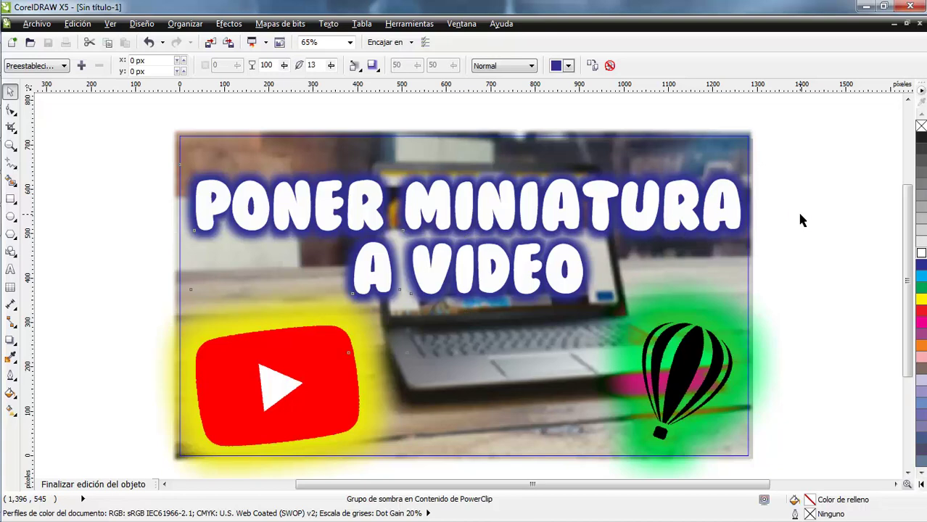
key(p)
key(Up)
key(Up)
key(Up)
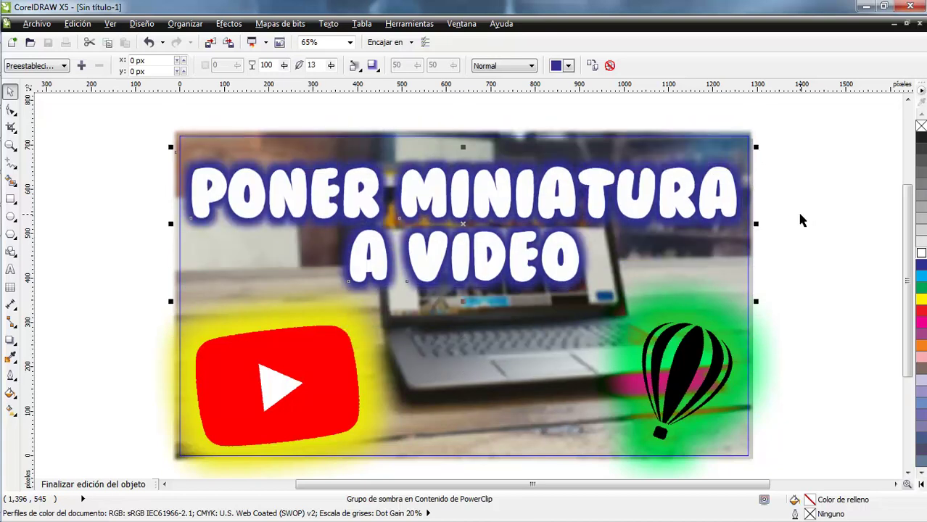
Deselect the title and finish editing the PowerClip contents
click(801, 221)
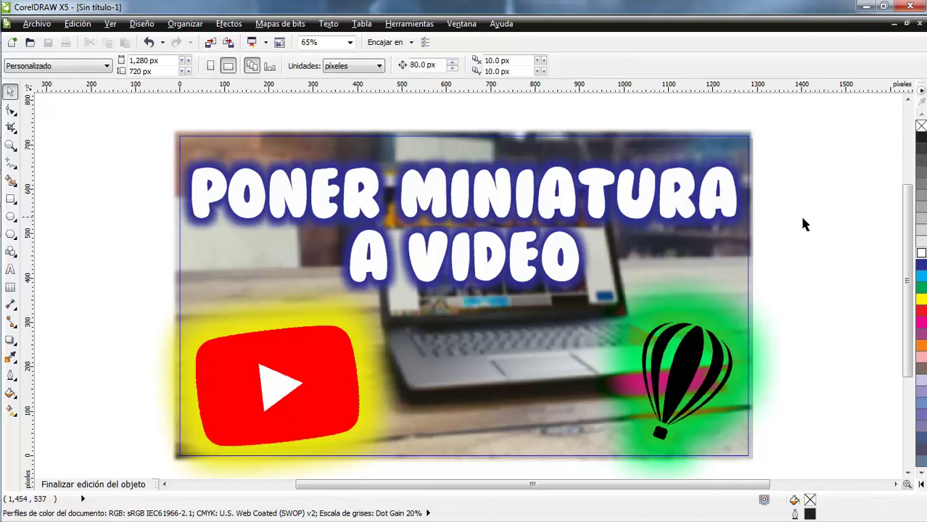
click(108, 483)
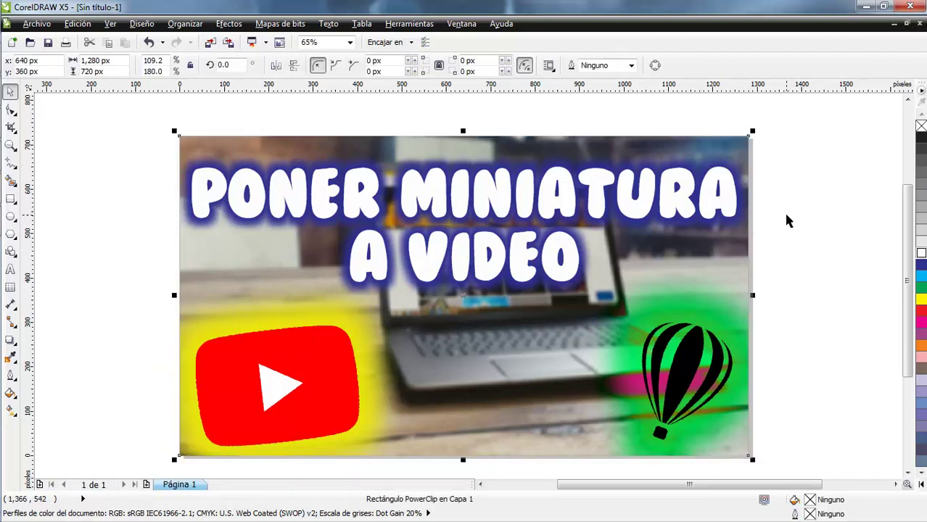
scroll(783, 211, down, 1)
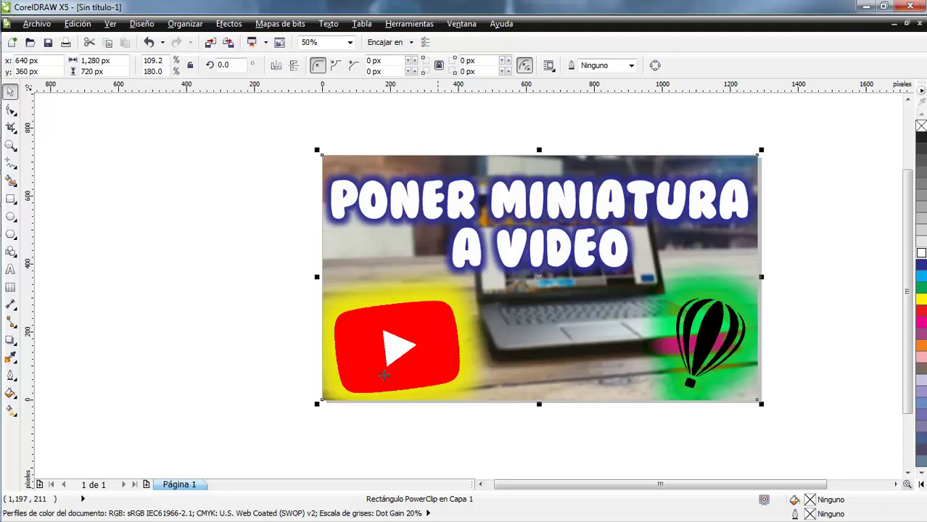
Reopen the PowerClip contents for editing and enlarge the balloon and the play logo, scaling the logo to about 110%
right_click(423, 264)
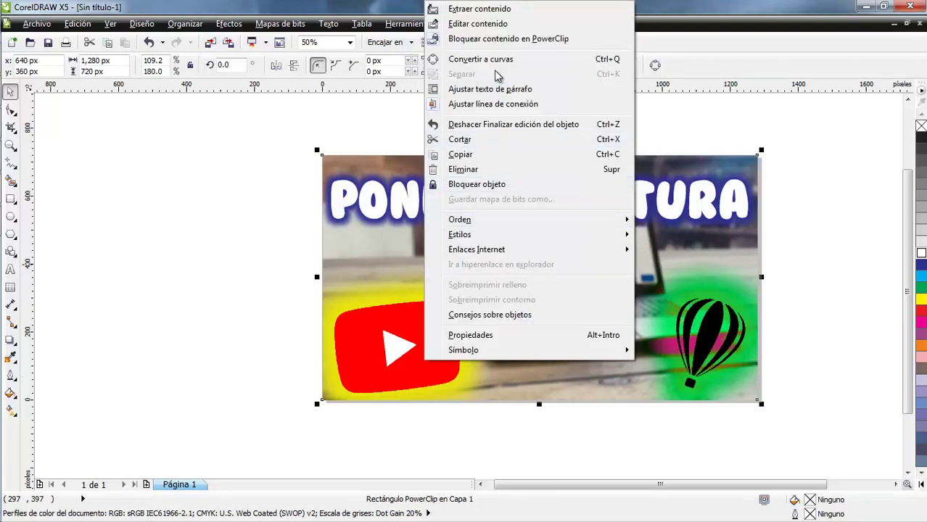
click(475, 23)
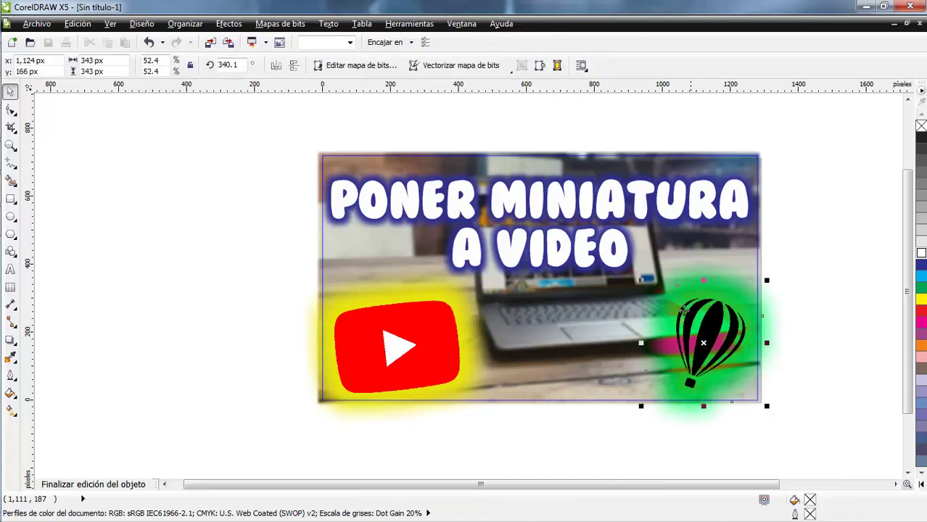
key(ctrl+z)
key(ctrl+z)
key(ctrl+z)
key(ctrl+z)
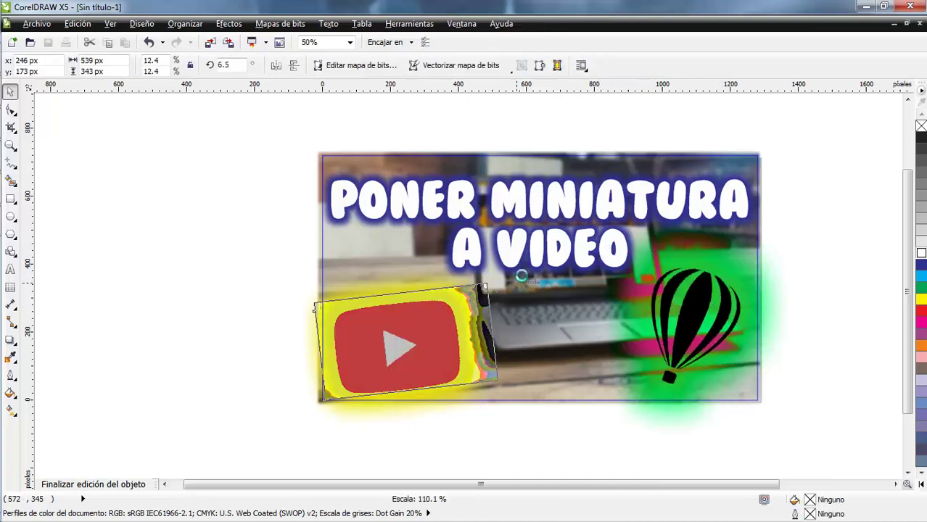
Set the play logo shadow's opacity to 79 and its feathering to 40
click(10, 338)
drag(405, 341, 487, 341)
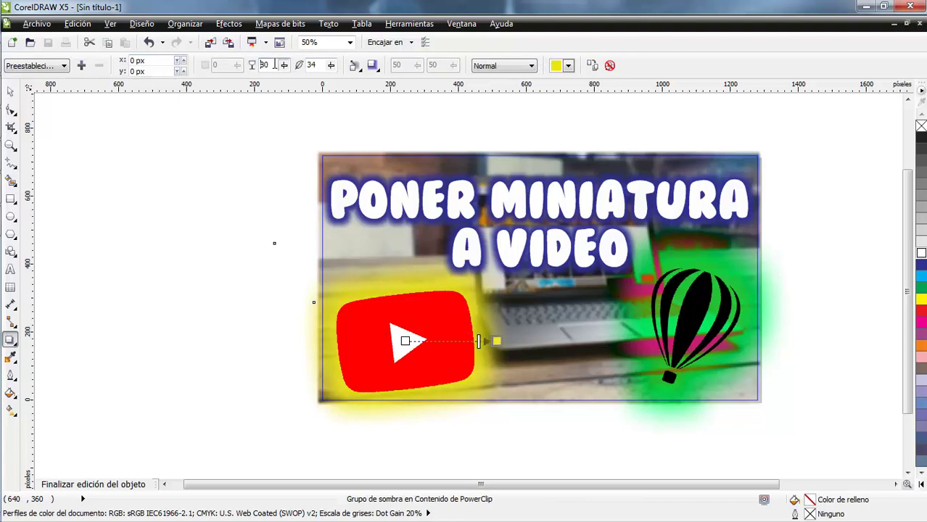
double_click(274, 65)
text(79)
key(Return)
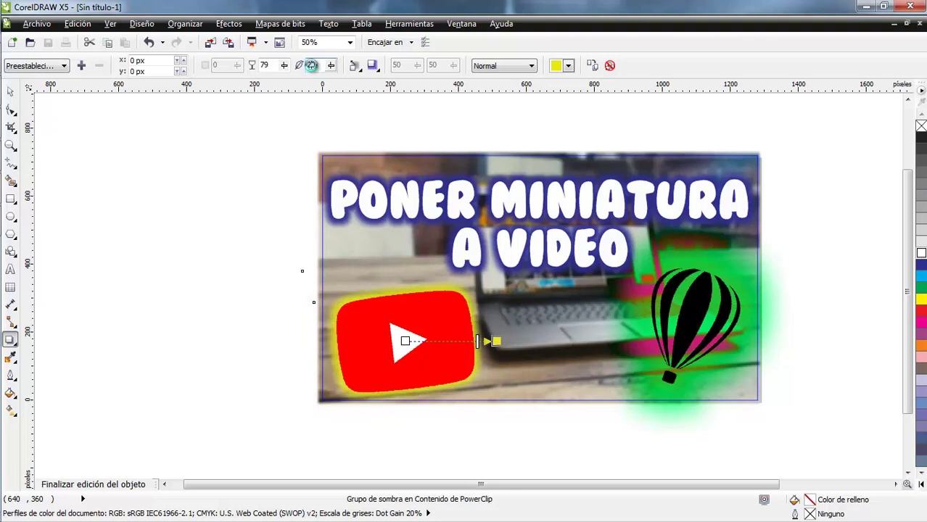
text(40)
key(Return)
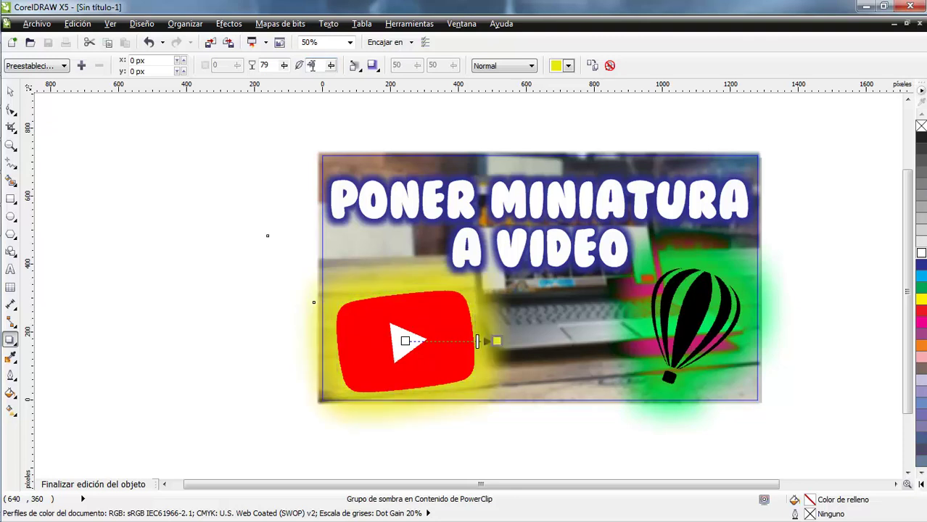
Select the balloon's shadow, try slate blue and pale cream palette colours on it, and set it to white
click(696, 319)
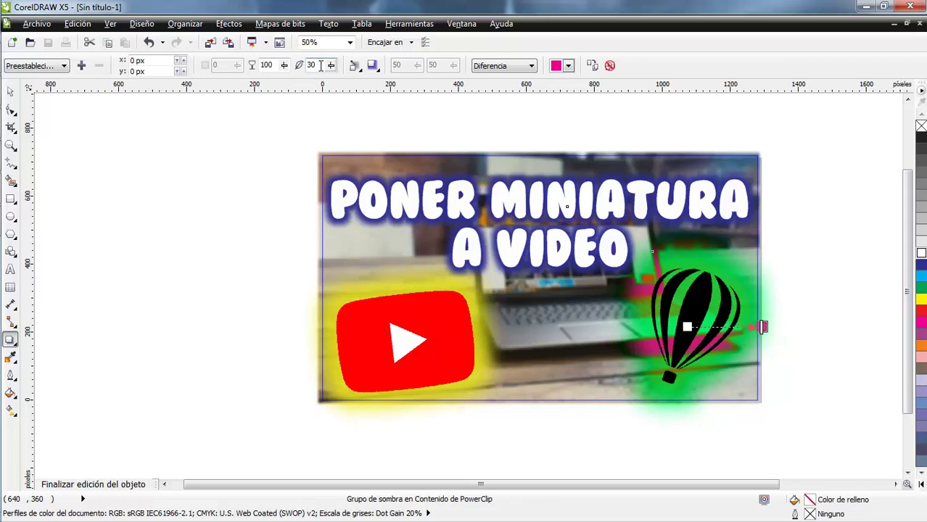
click(569, 66)
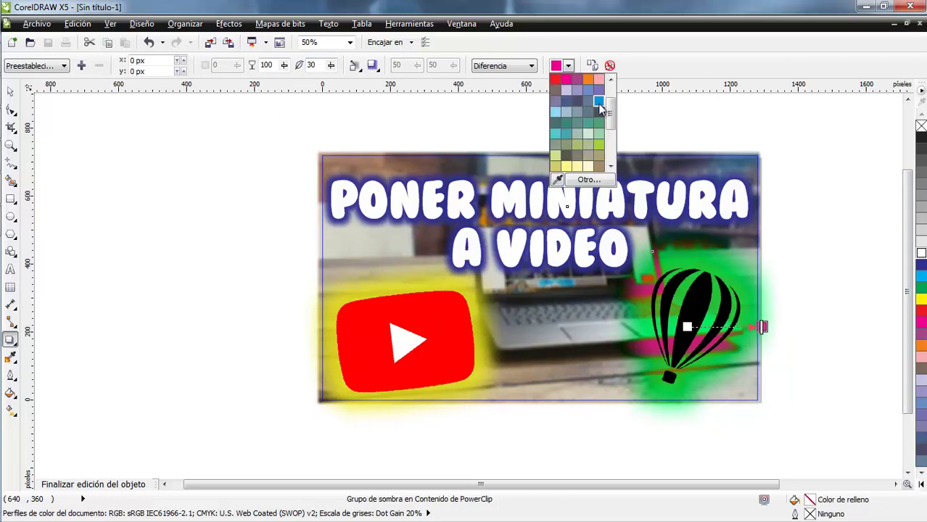
click(568, 68)
click(569, 66)
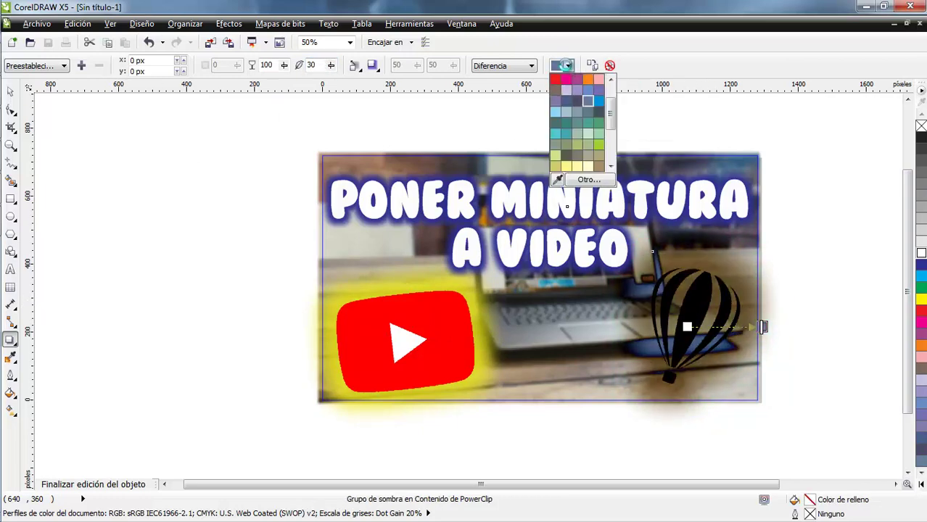
scroll(569, 68, down, 10)
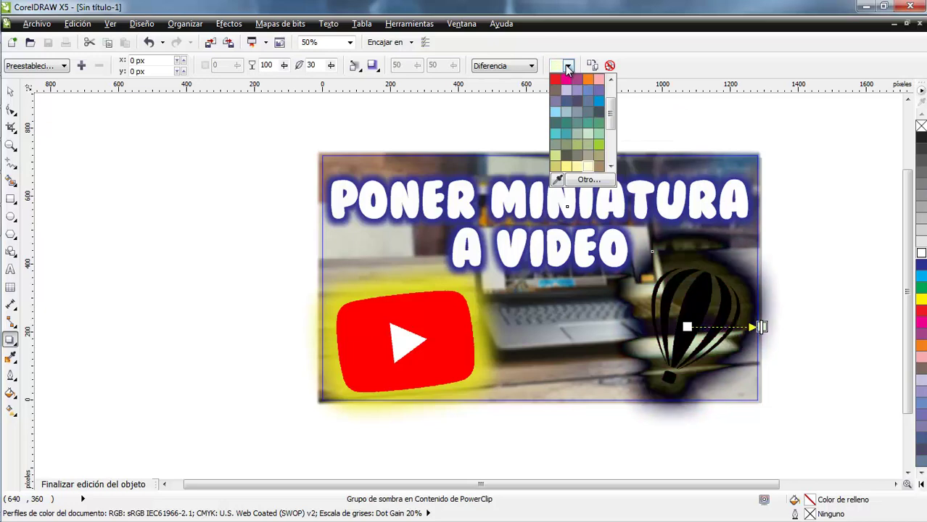
scroll(568, 68, down, 4)
click(568, 68)
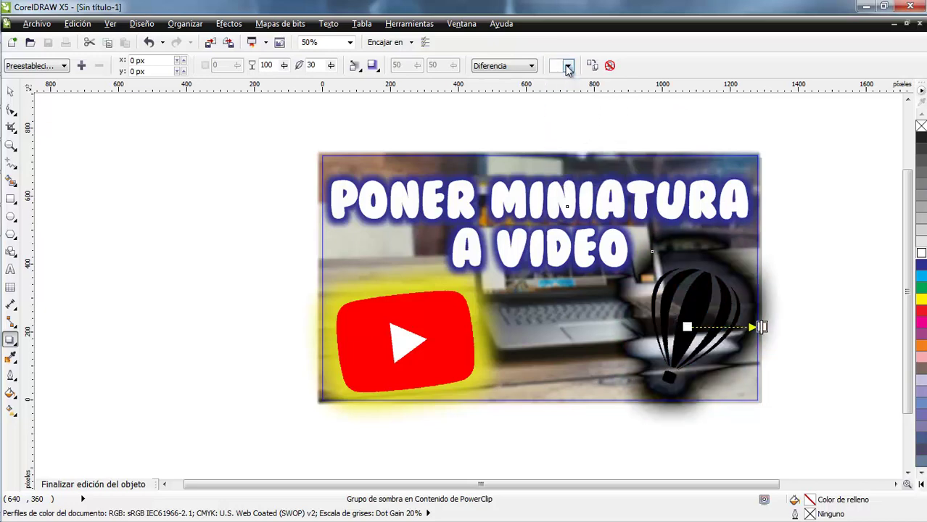
Set the balloon shadow's blend mode to Normal and move the balloon slightly lower in the thumbnail
click(504, 66)
click(494, 75)
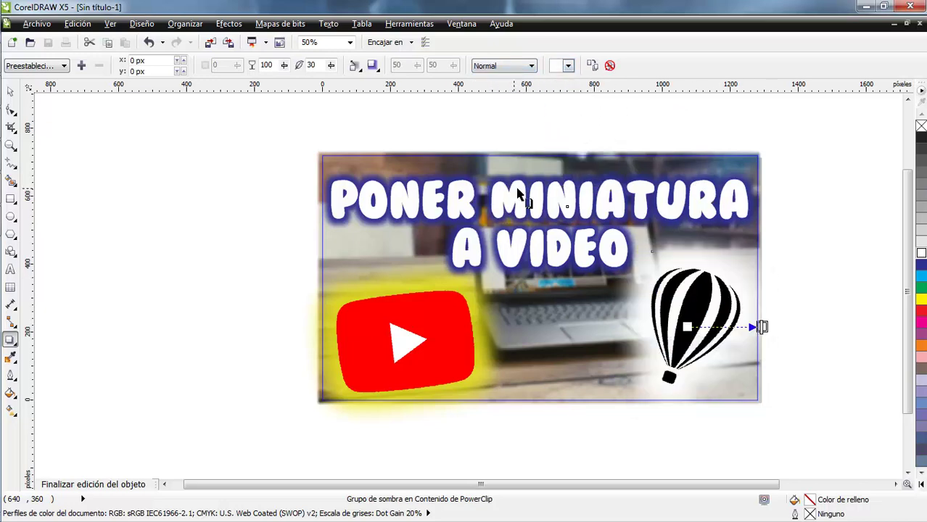
key(space)
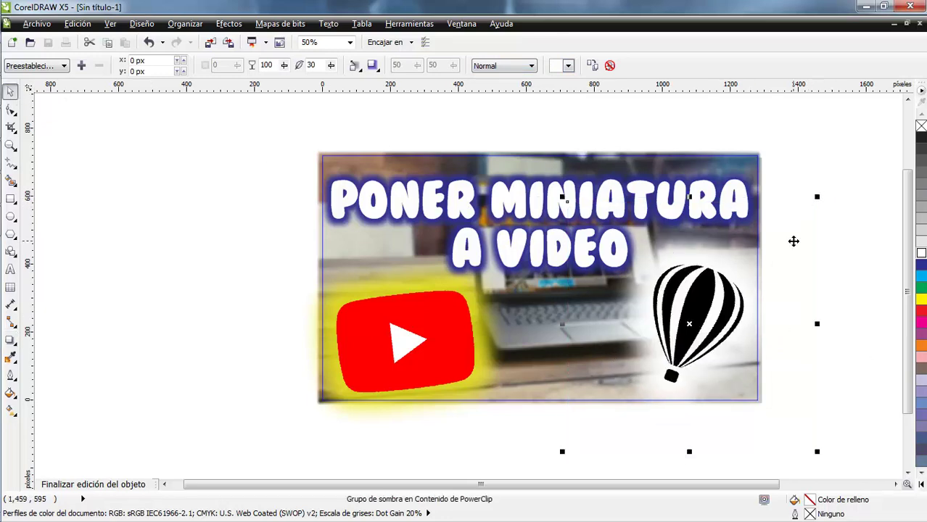
drag(794, 240, 717, 310)
key(Escape)
click(865, 289)
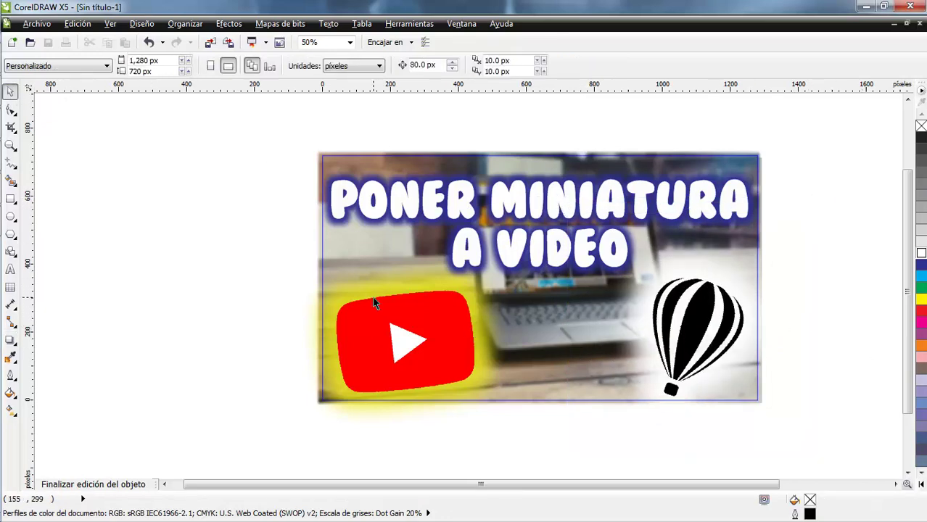
Add a third line reading "CON CORELDRAW" to the title text
double_click(631, 248)
key(Return)
text(CON )
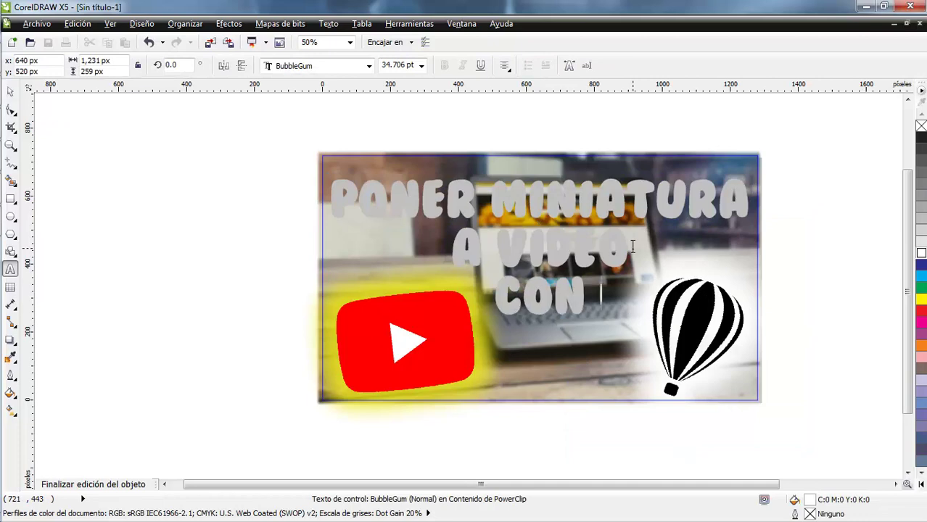
text(CORELDRAW)
key(ctrl+space)
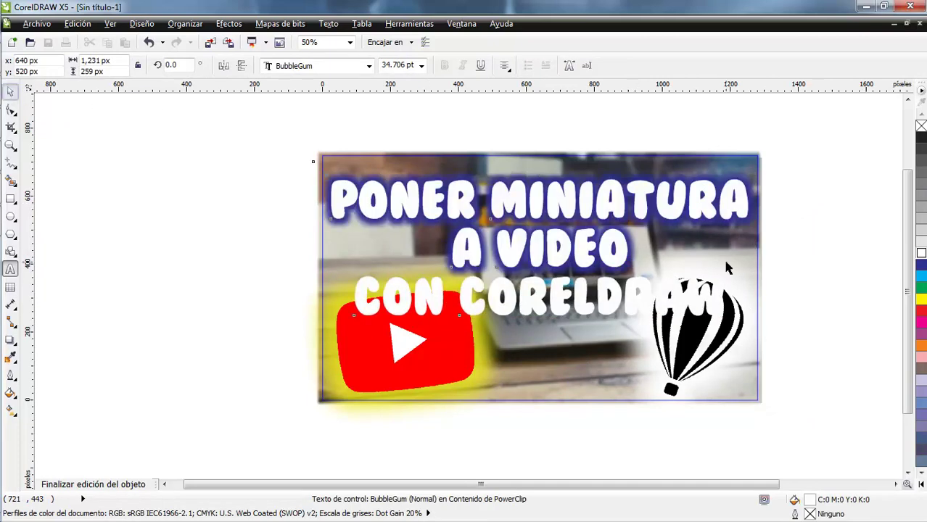
Scale the three-line title to about 979 × 319 px and centre it along the thumbnail's upper edge
drag(753, 319, 610, 267)
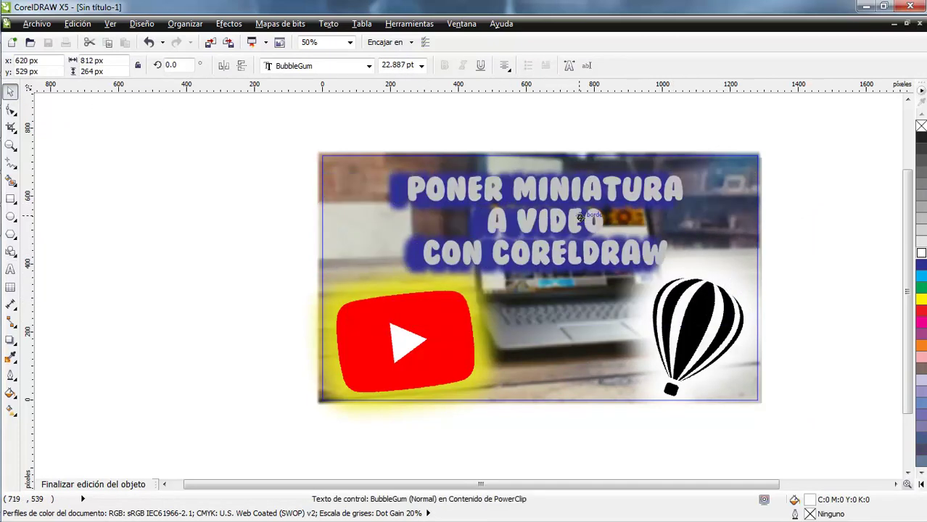
drag(502, 216, 584, 216)
drag(692, 268, 743, 353)
drag(539, 305, 538, 250)
Shrink the balloon and the play logo slightly so they fit below the title
click(700, 340)
click(700, 341)
drag(758, 272, 725, 254)
click(406, 340)
drag(502, 279, 480, 297)
click(802, 309)
Rotate the title counterclockwise so its three lines slope upward to the right
click(527, 260)
click(527, 260)
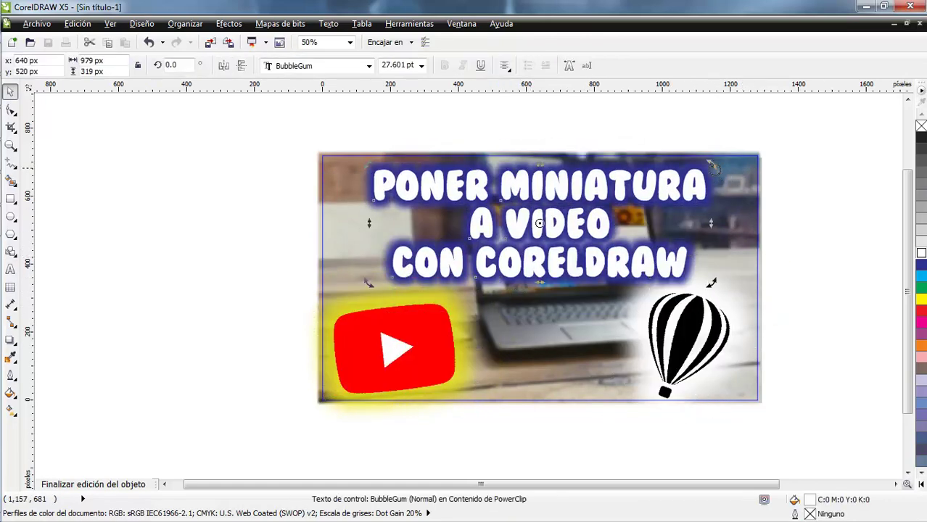
drag(712, 172, 685, 149)
click(693, 242)
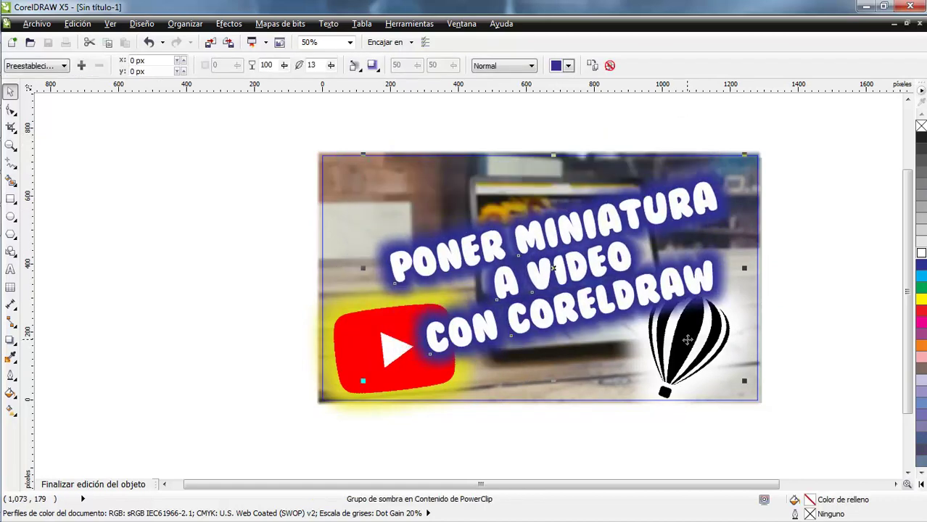
Move the balloon into the lower-right corner, the play logo beside it, and the tilted title toward the thumbnail's upper left
click(720, 351)
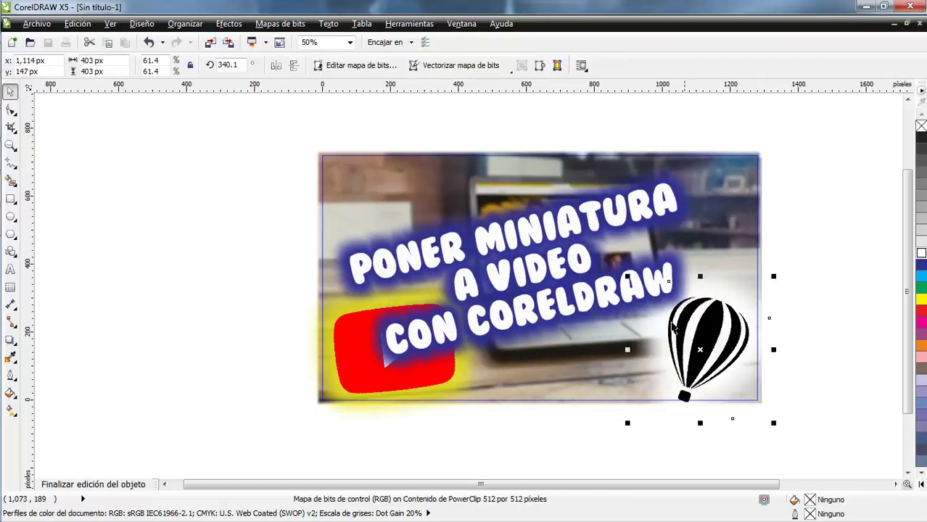
click(622, 280)
drag(392, 350, 577, 349)
click(839, 325)
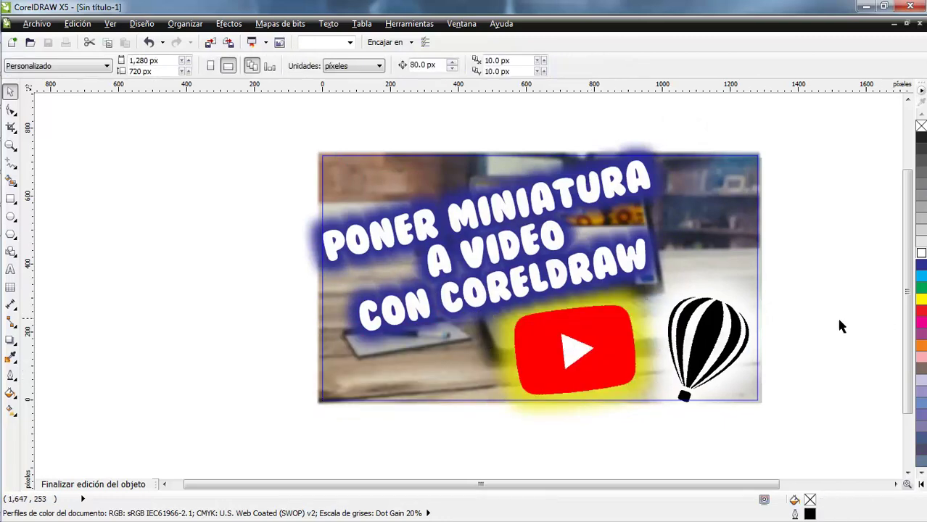
drag(559, 239, 564, 244)
click(240, 302)
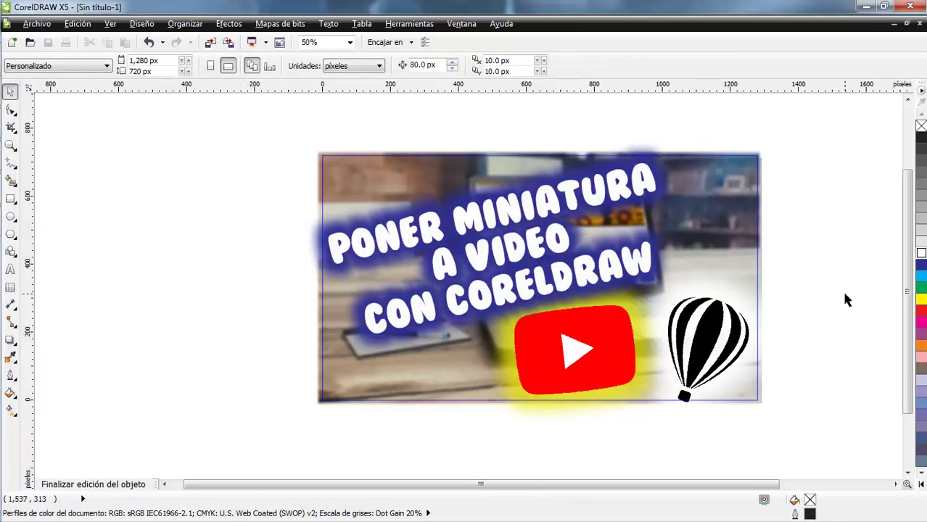
Finish editing the PowerClip contents and move the thumbnail partly off the page, centred at about x 296 px, y 293 px
click(93, 484)
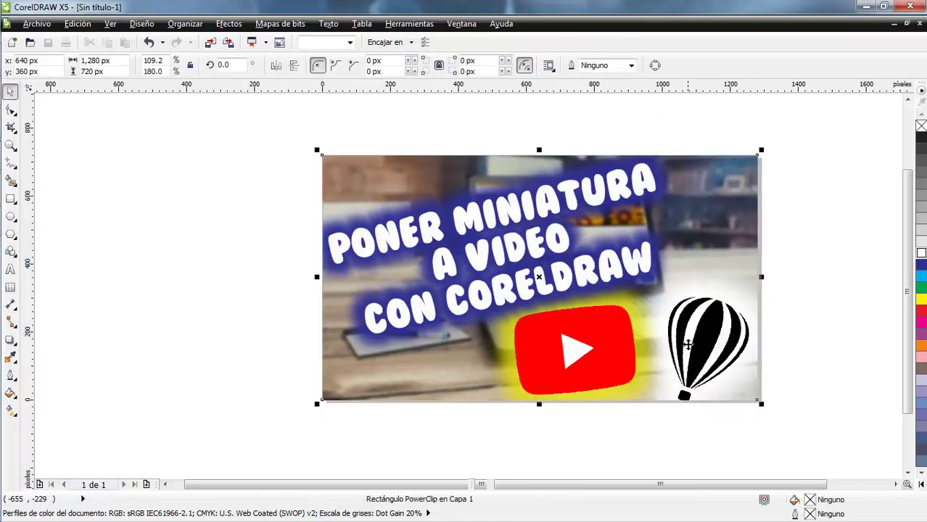
drag(673, 266, 603, 254)
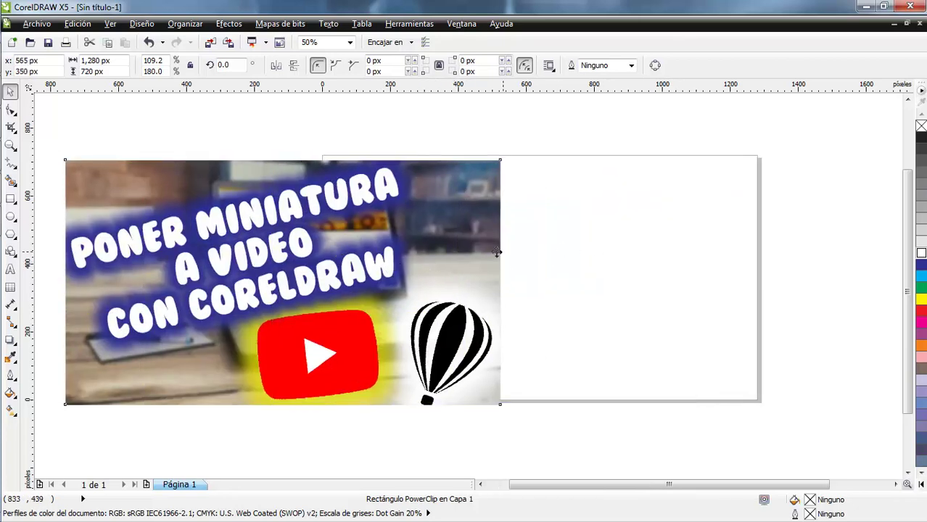
drag(393, 254, 345, 269)
drag(509, 213, 459, 240)
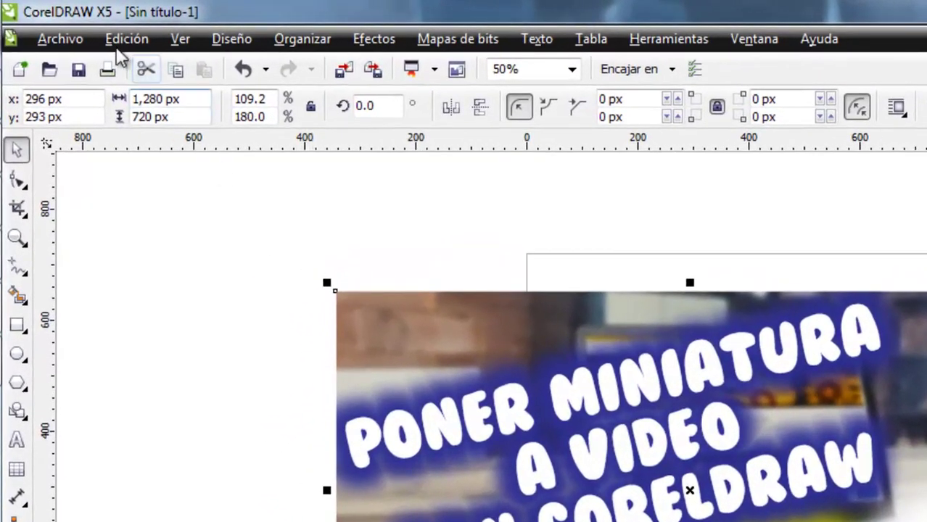
Start an export to the Desktop's portada video folder with the file name "como poner miniaturas"
click(79, 32)
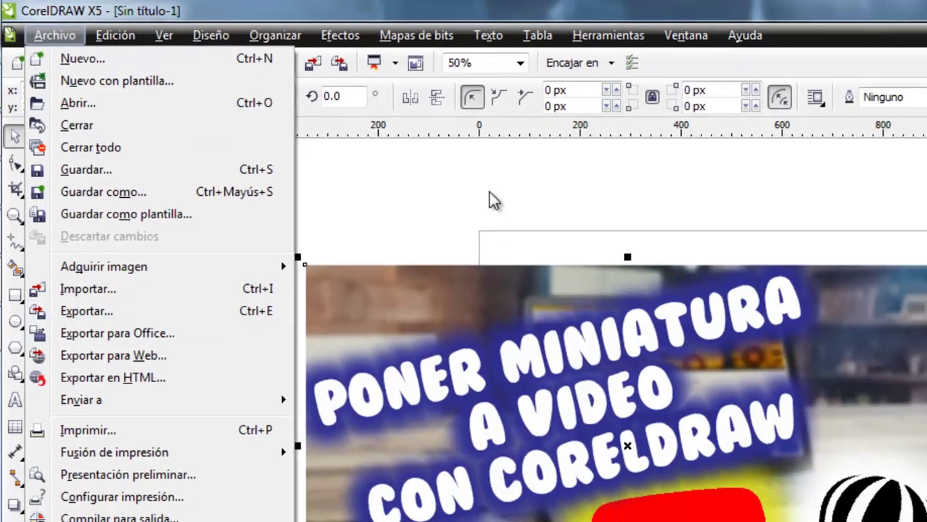
key(ctrl+e)
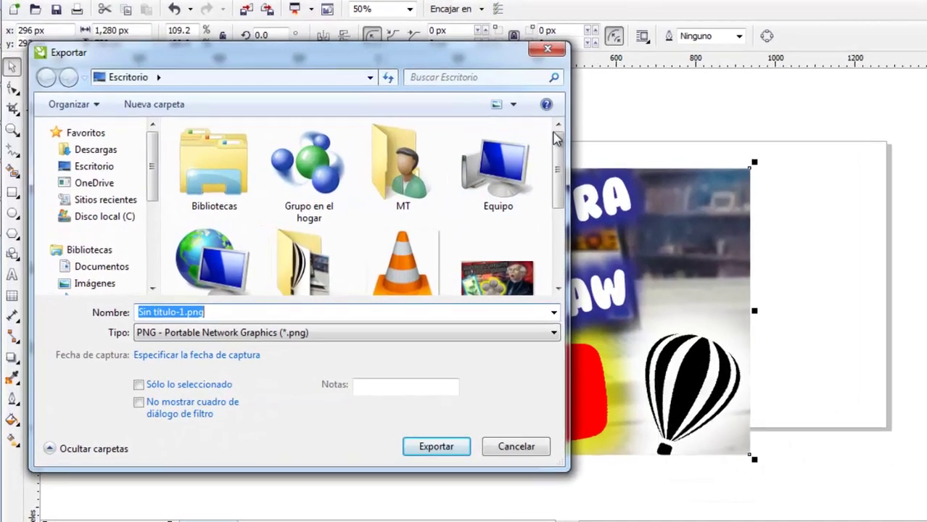
scroll(280, 216, down, 3)
click(362, 210)
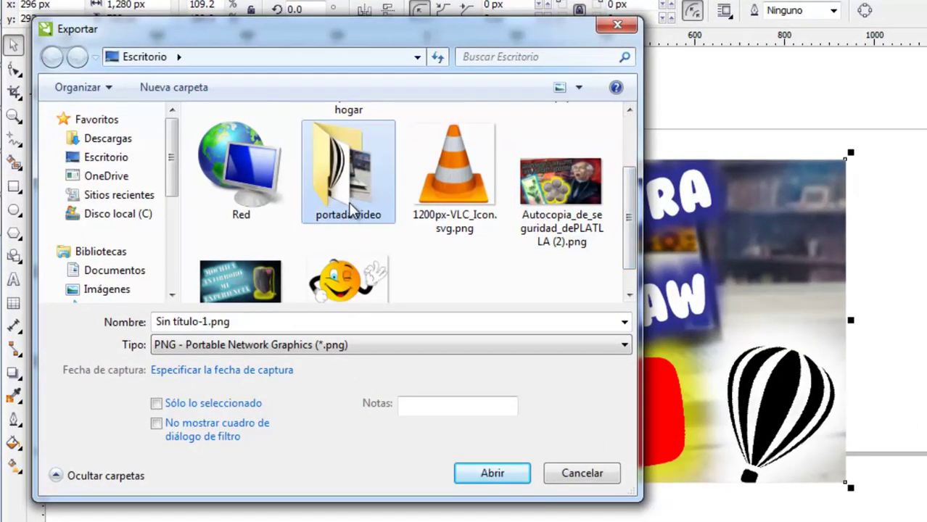
double_click(350, 209)
click(320, 322)
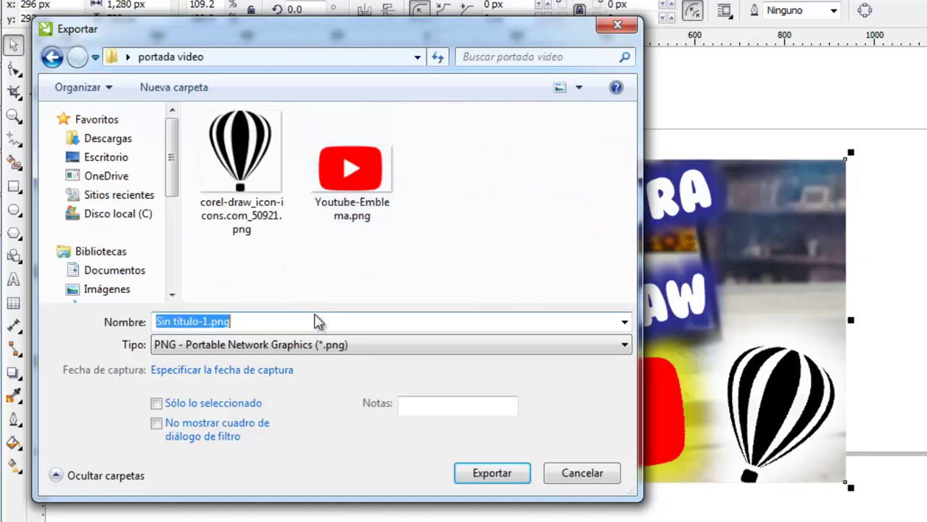
text(como poner miniaturas)
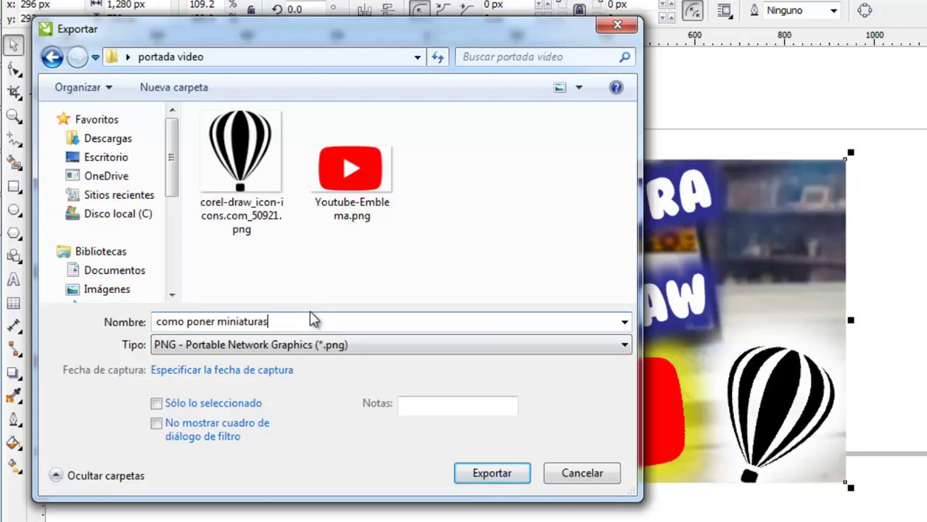
Export the thumbnail in PNG format with a size of 1,280 × 720 px
click(257, 345)
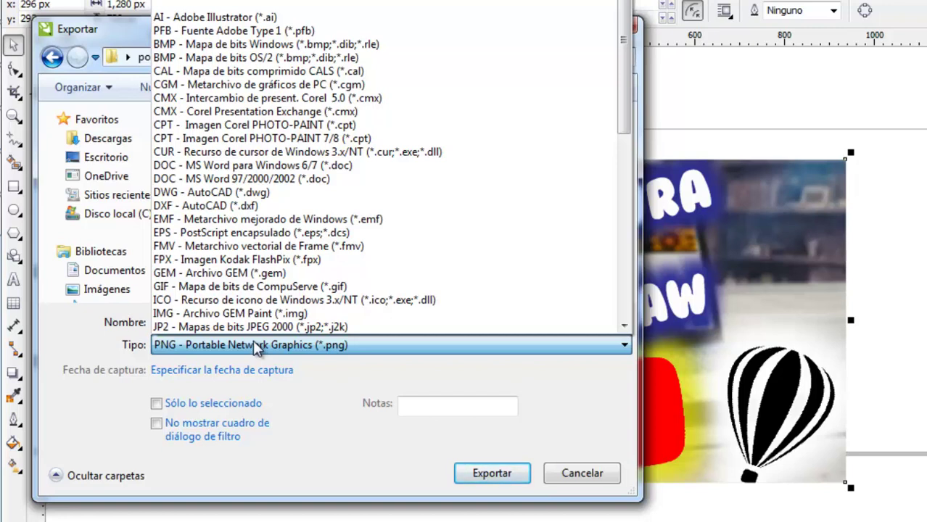
click(479, 480)
click(480, 473)
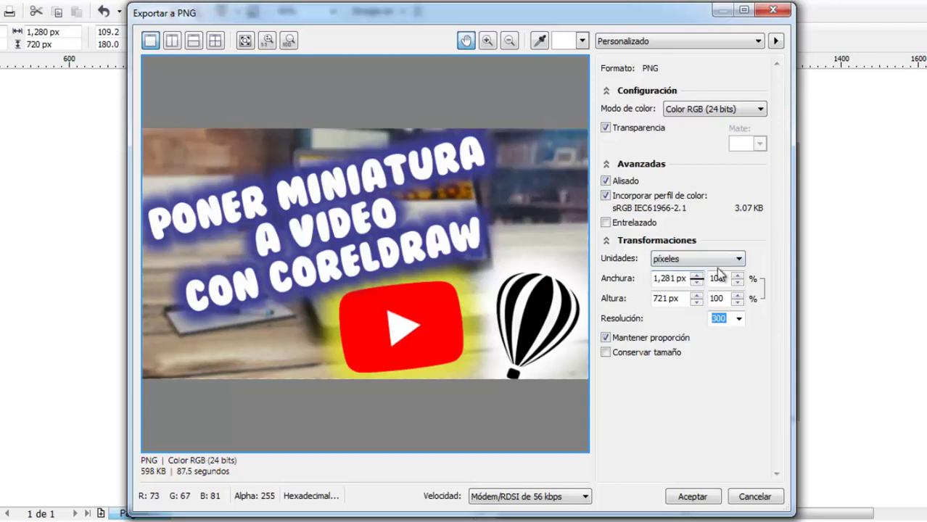
click(665, 298)
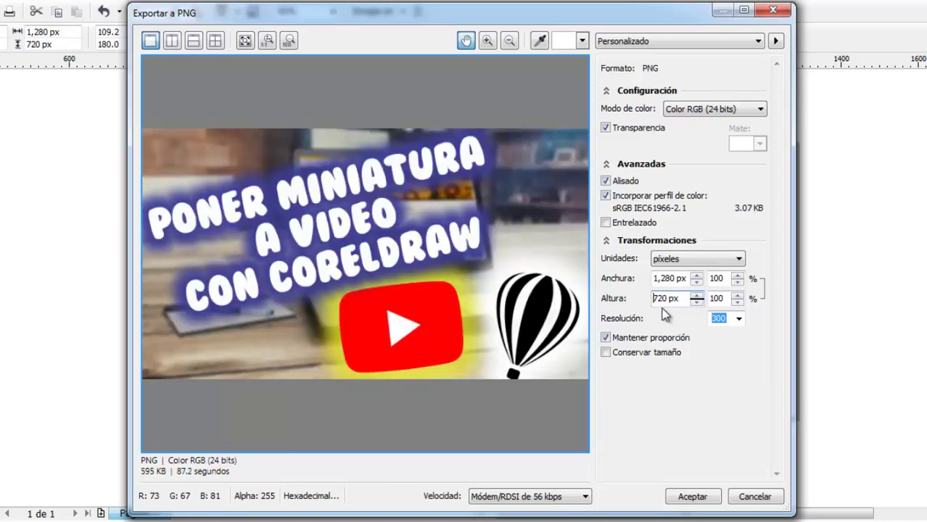
click(692, 496)
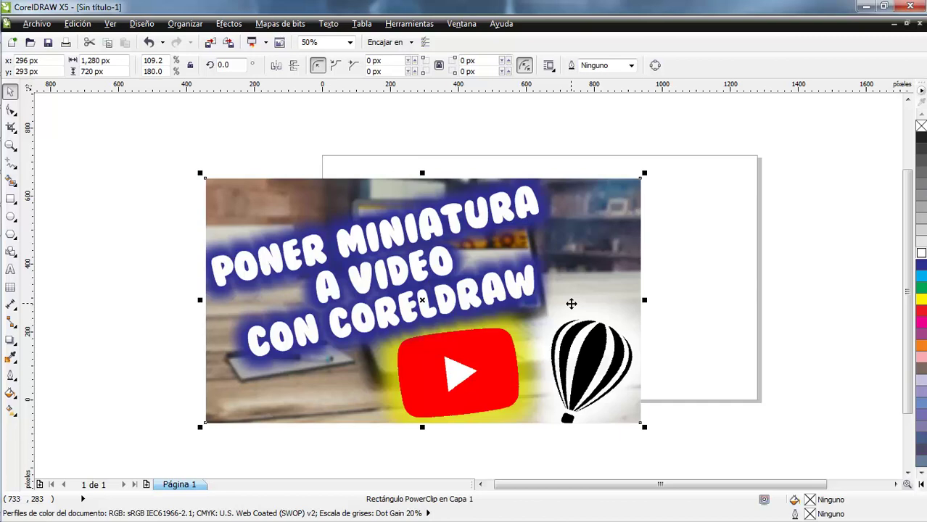
Switch to Windows Explorer and view como poner miniaturas.png from the Desktop's portada video folder, closing the image viewer when done
key(super+e)
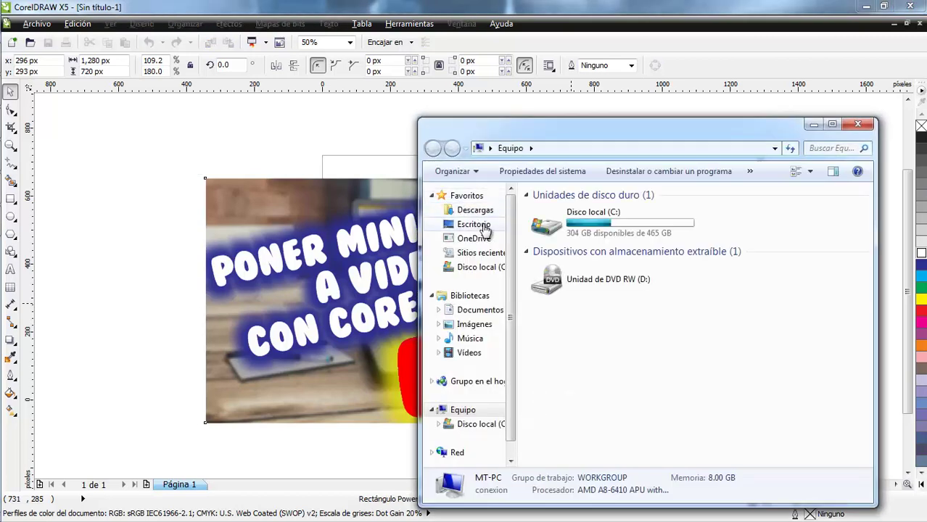
click(473, 225)
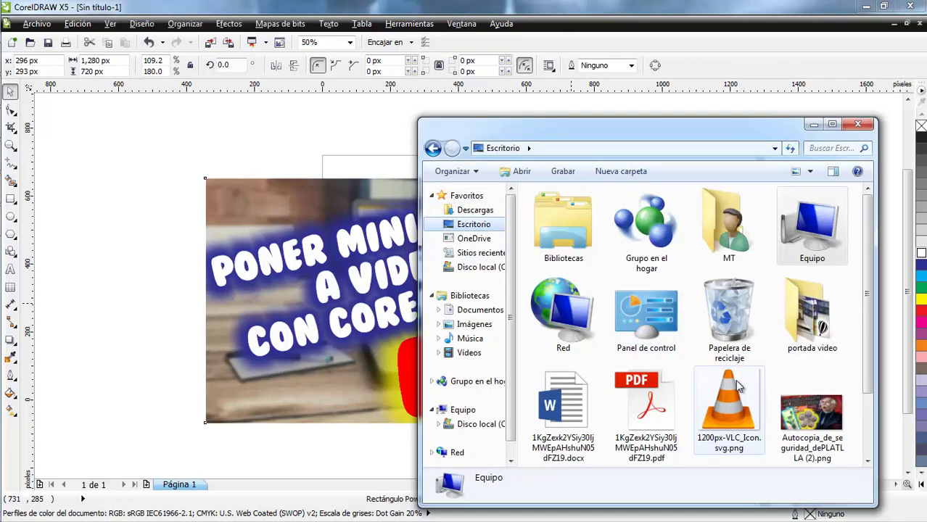
double_click(808, 326)
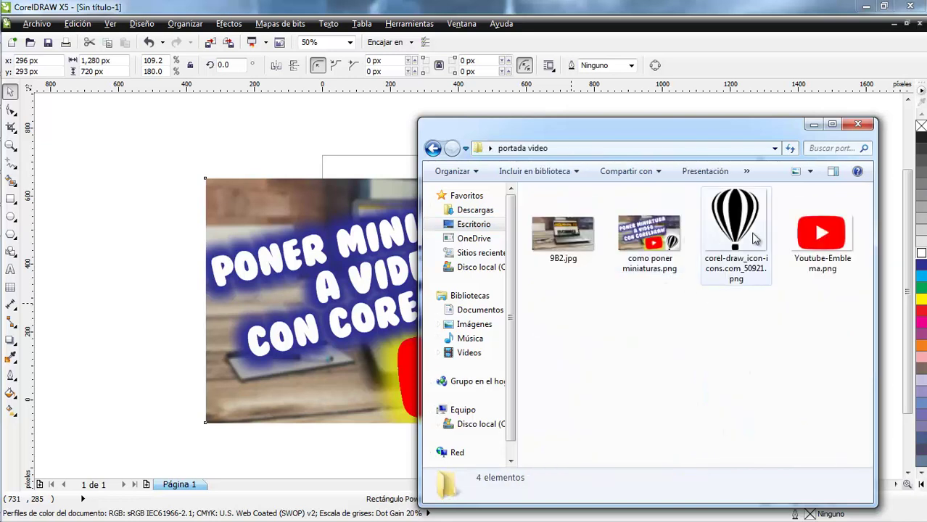
click(653, 238)
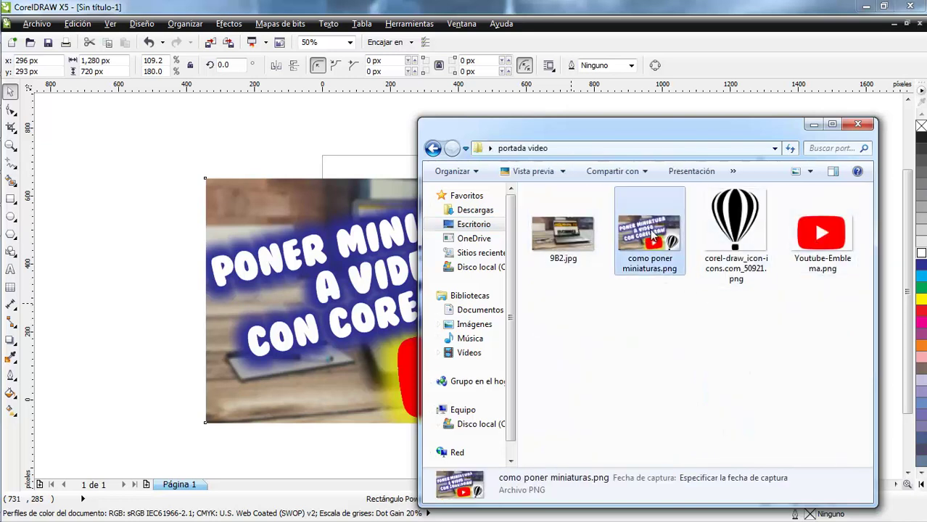
double_click(652, 234)
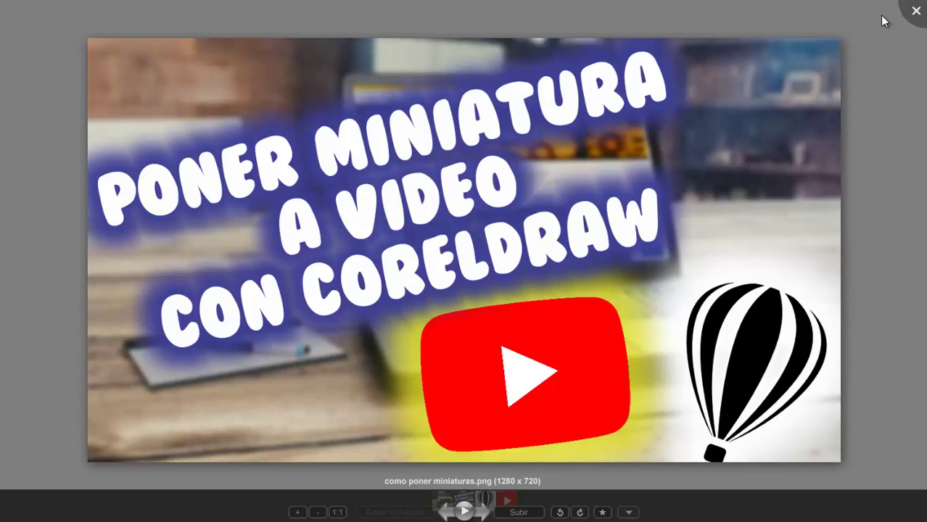
click(915, 12)
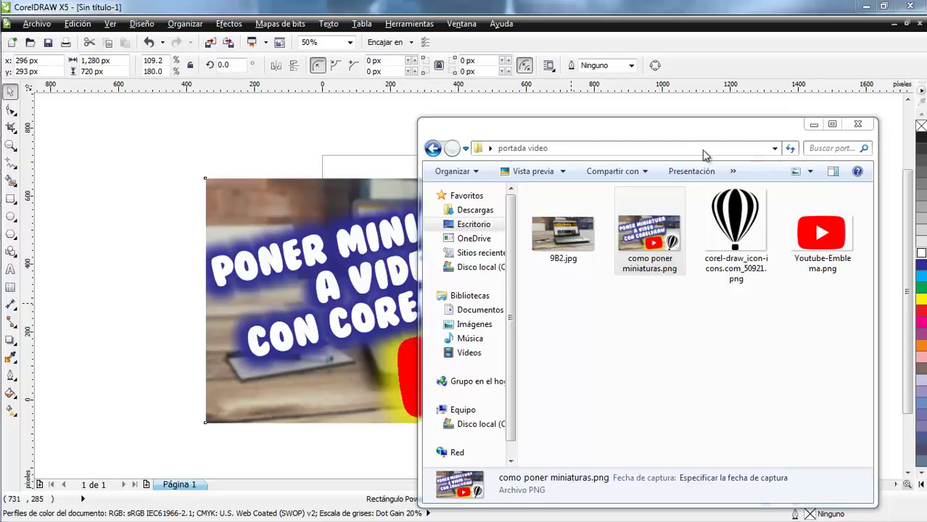
Switch to CorelDRAW and start saving the drawing into the Desktop's portada video folder
click(175, 254)
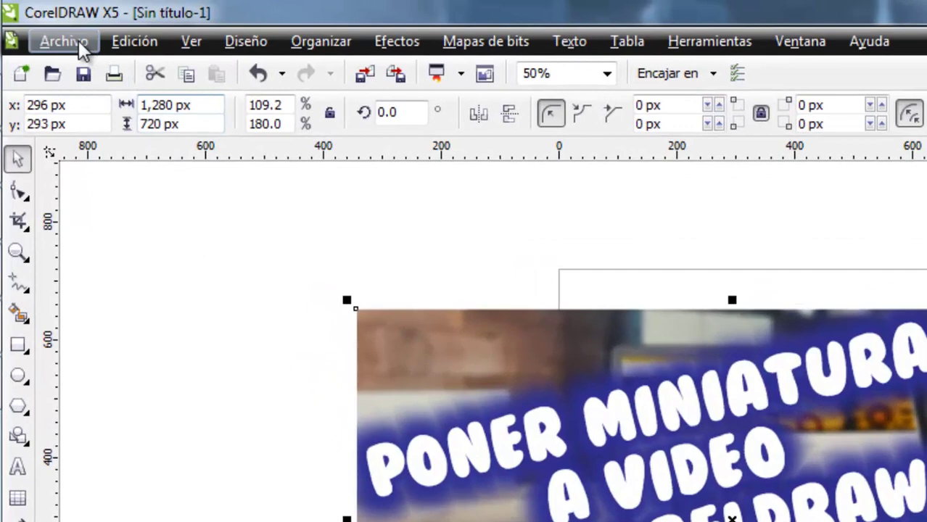
click(59, 30)
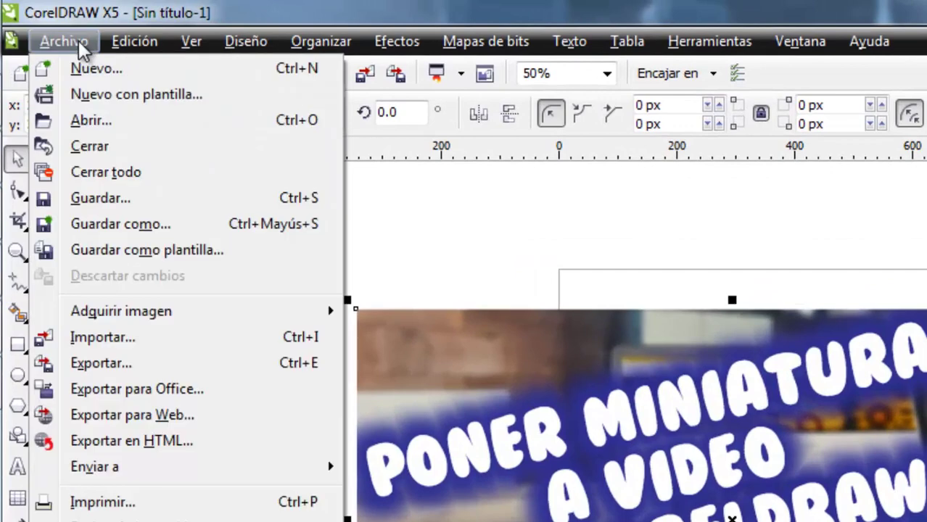
click(142, 209)
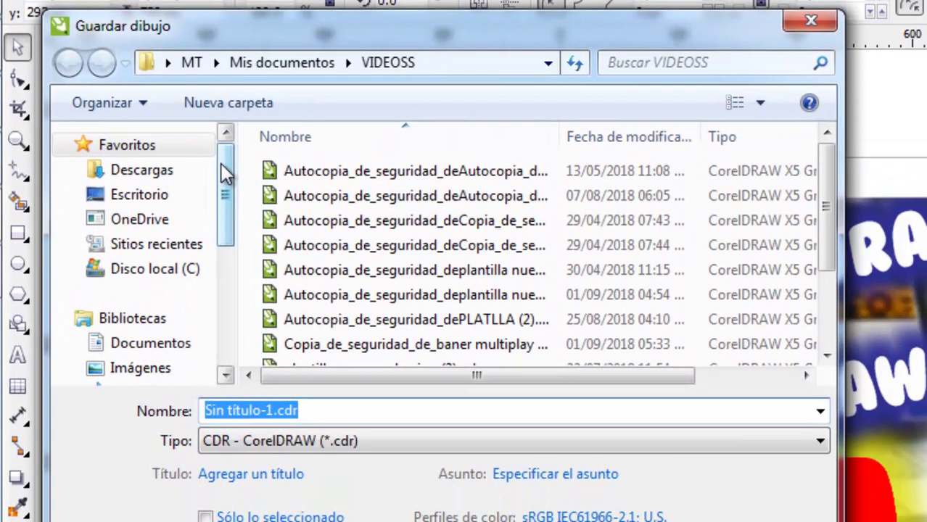
click(183, 195)
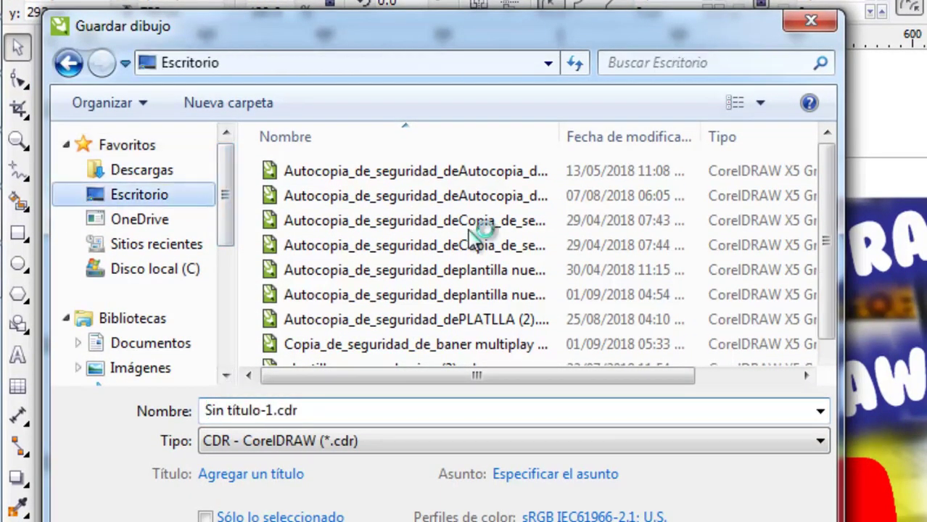
scroll(471, 334, down, 1)
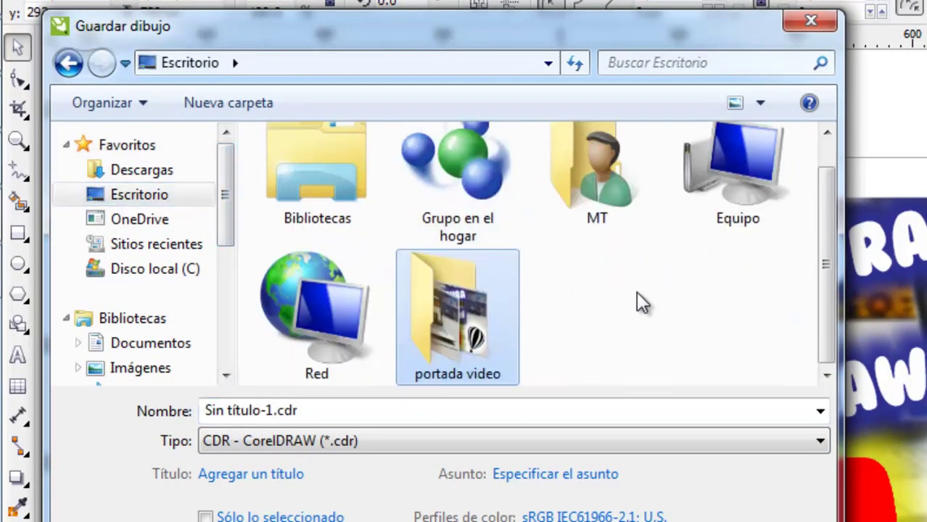
double_click(477, 305)
Save the drawing in CDR format with the file name "crrear miniaturas" and close CorelDRAW
click(470, 412)
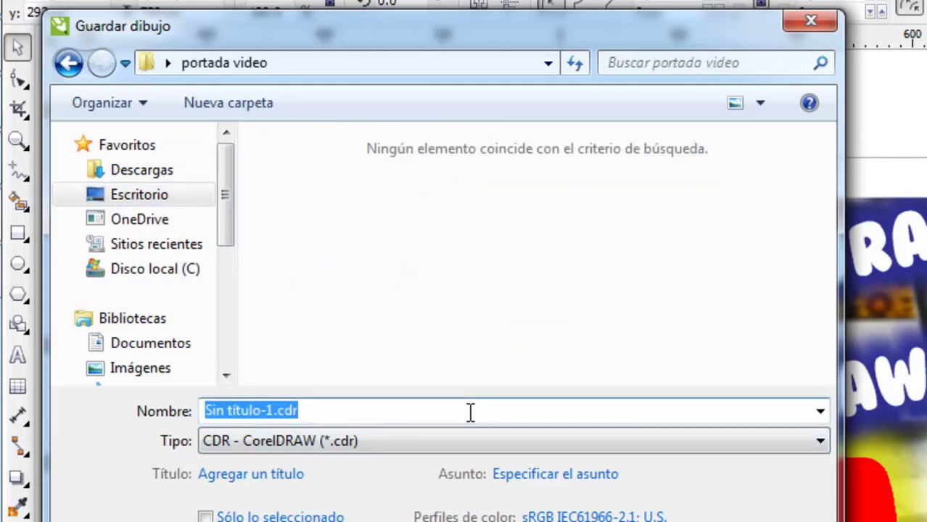
text(crrear)
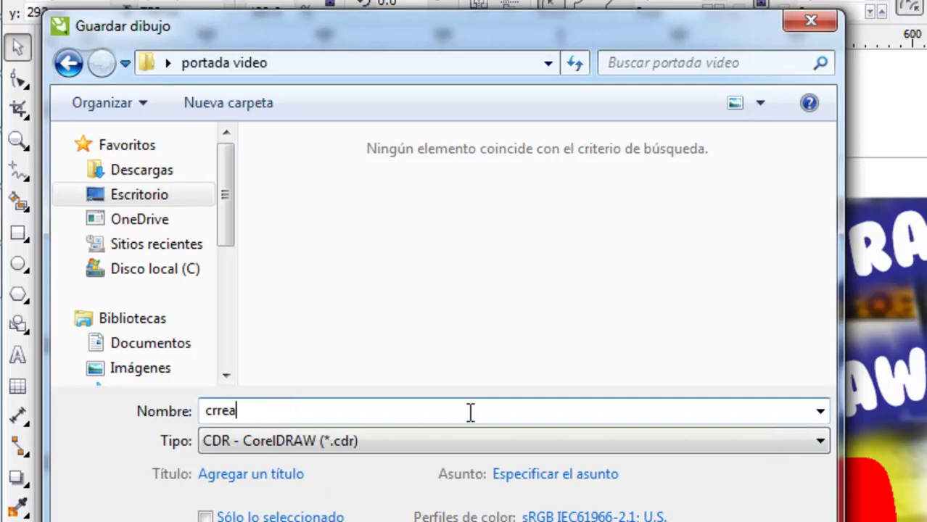
text( miniaturas)
key(Return)
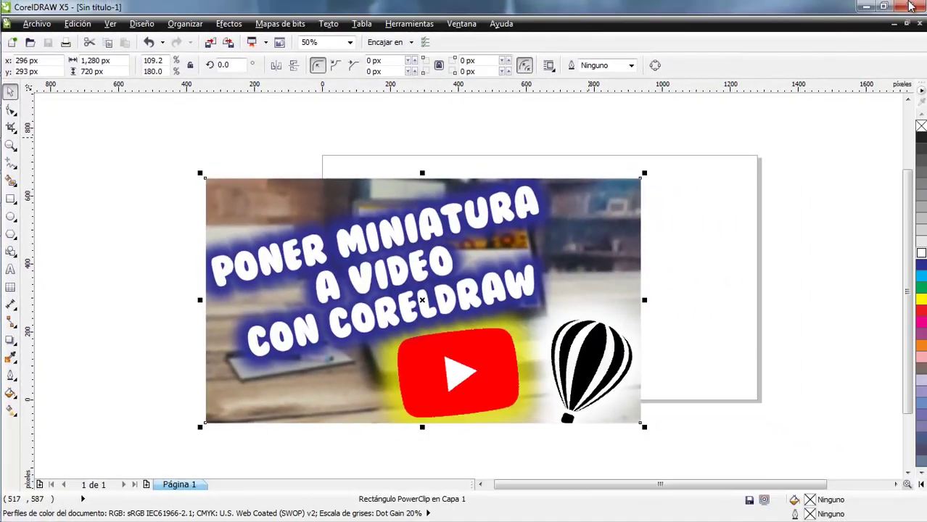
click(910, 6)
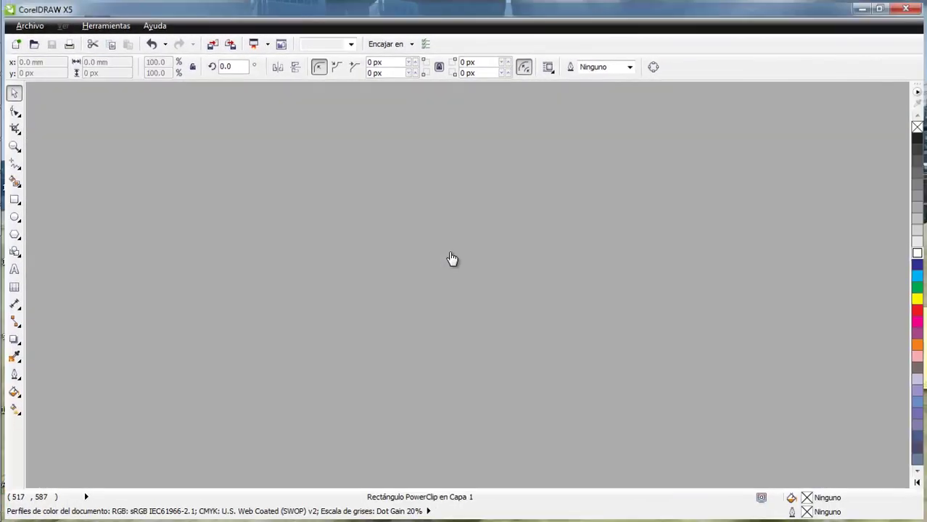
Move the portada video window to the upper edge of the screen, close the Sonido dialog and view como poner miniaturas.png
drag(717, 121, 718, 1)
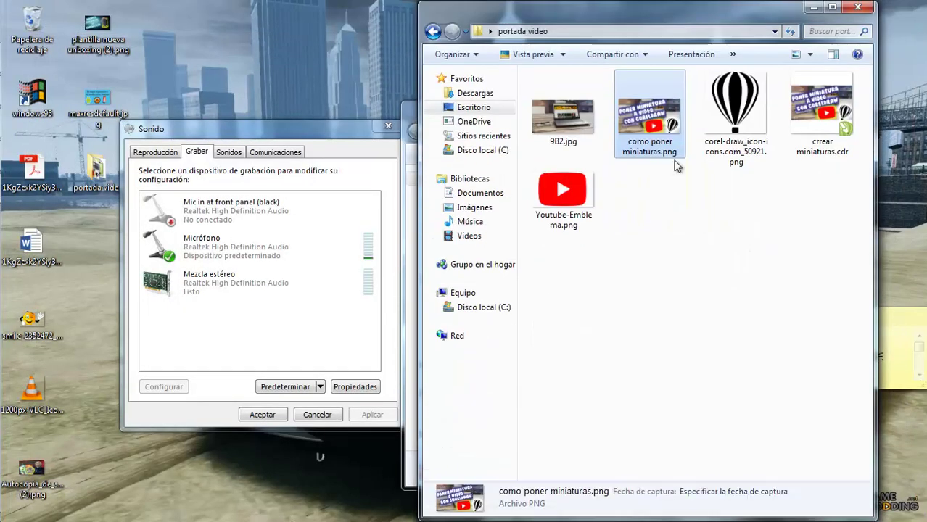
click(386, 126)
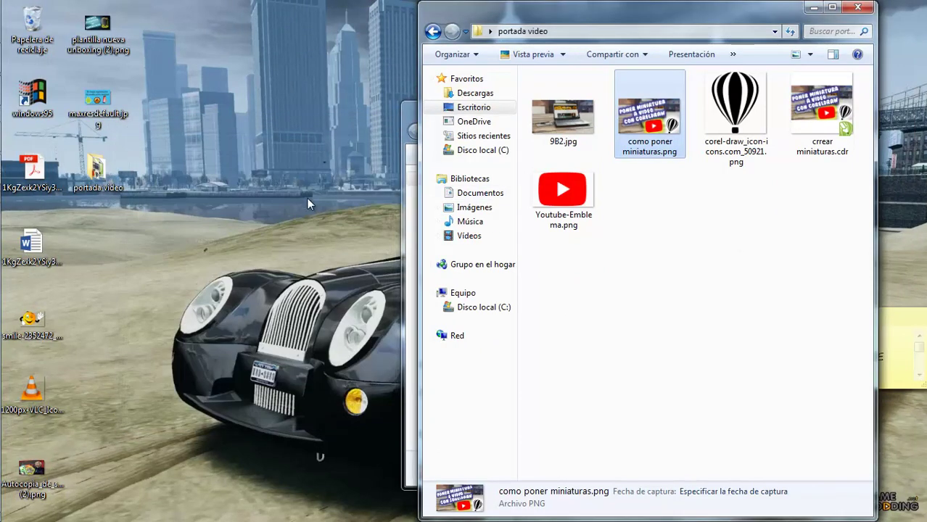
double_click(667, 123)
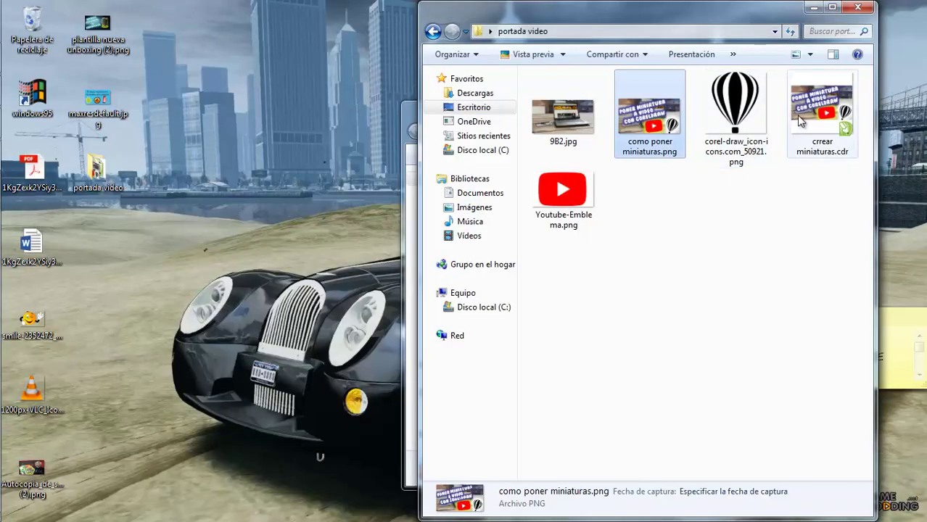
Reopen crrear miniaturas.cdr in CorelDRAW and centre the thumbnail on the page
click(797, 117)
double_click(800, 122)
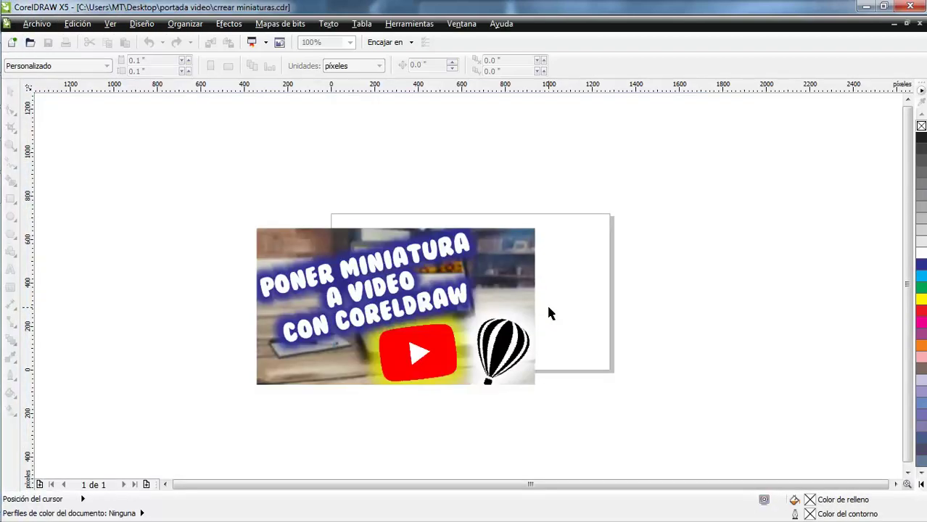
drag(494, 301, 542, 263)
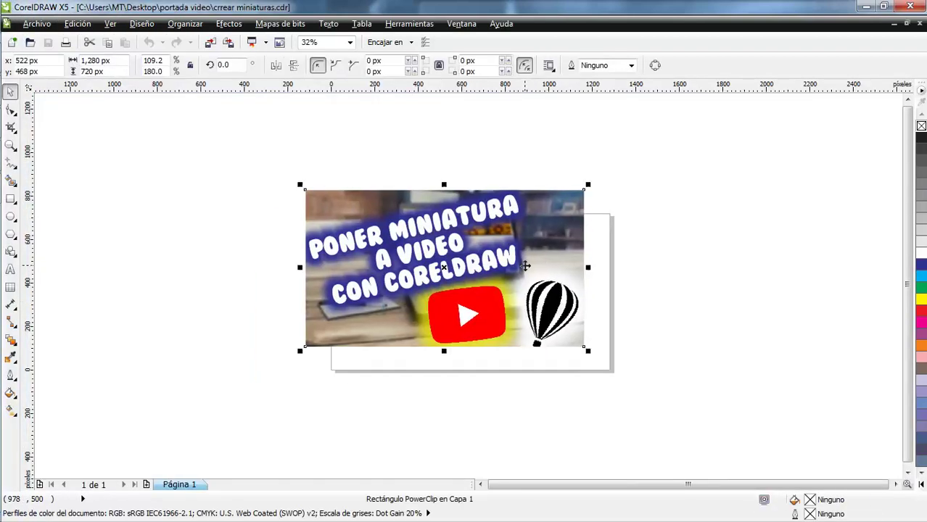
key(p)
Edit the thumbnail's PowerClip contents and delete the "PONER MINIATURA A VIDEO CON CORELDRAW" title
right_click(524, 266)
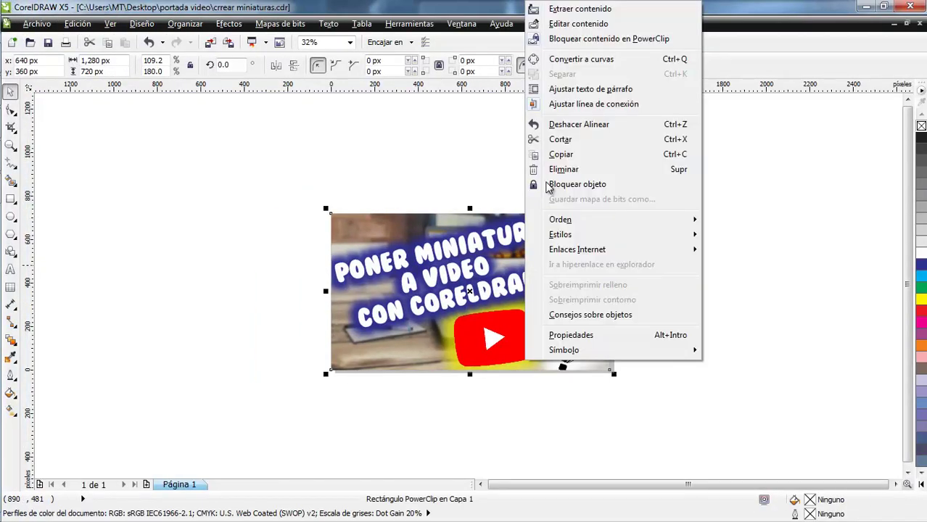
click(590, 24)
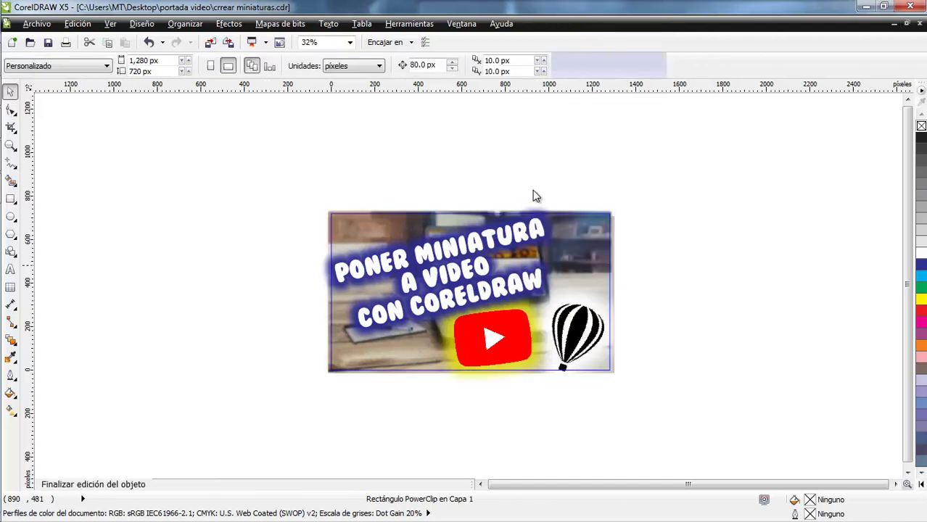
click(513, 254)
key(Delete)
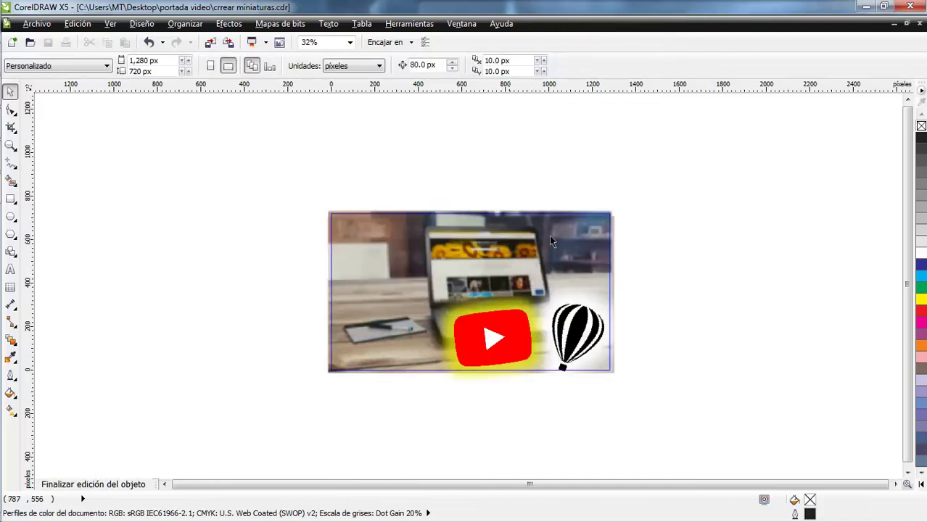
Switch to Windows Explorer, refresh the portada video folder and return to CorelDRAW
key(alt+Tab)
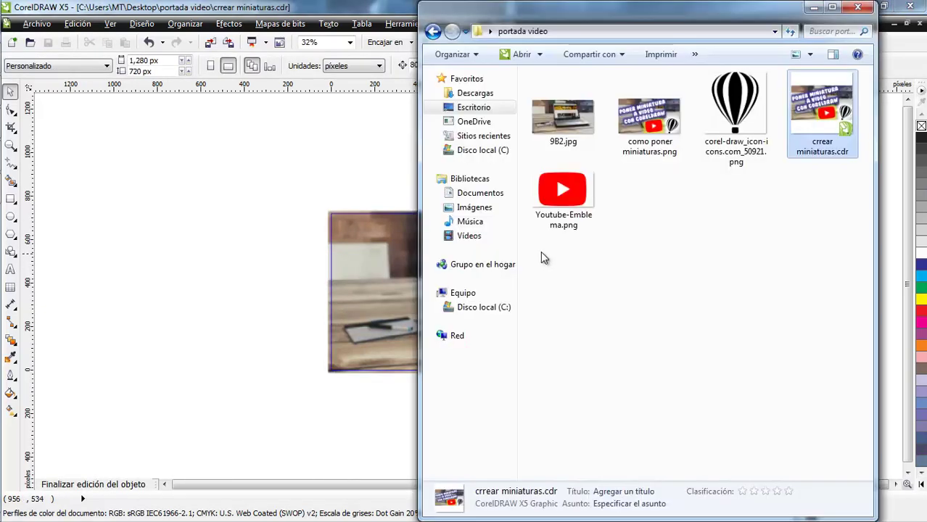
click(731, 228)
click(790, 31)
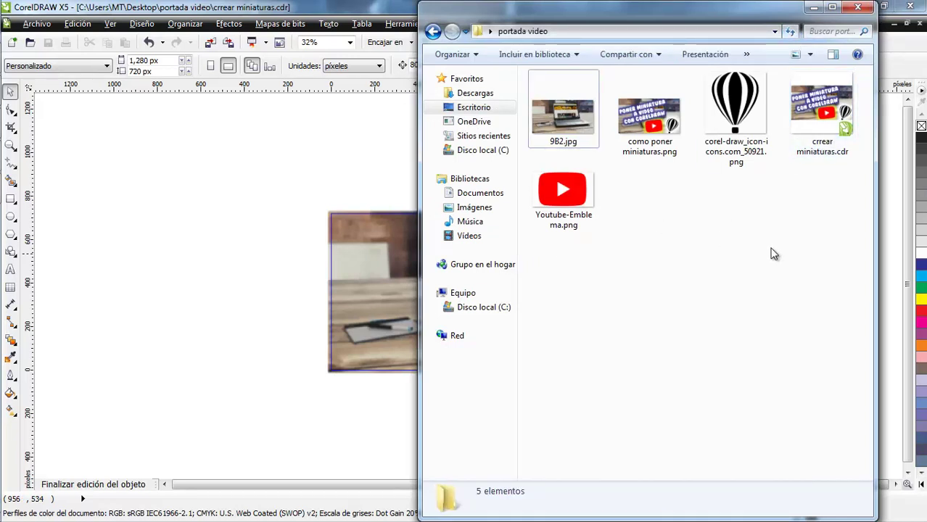
click(857, 7)
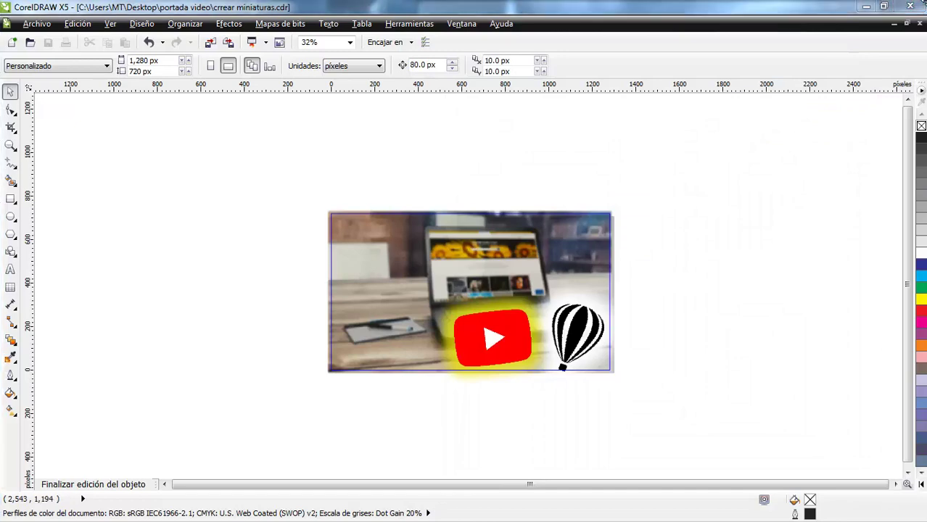
Try to close CorelDRAW, dismiss the message and finish editing the PowerClip contents
click(919, 6)
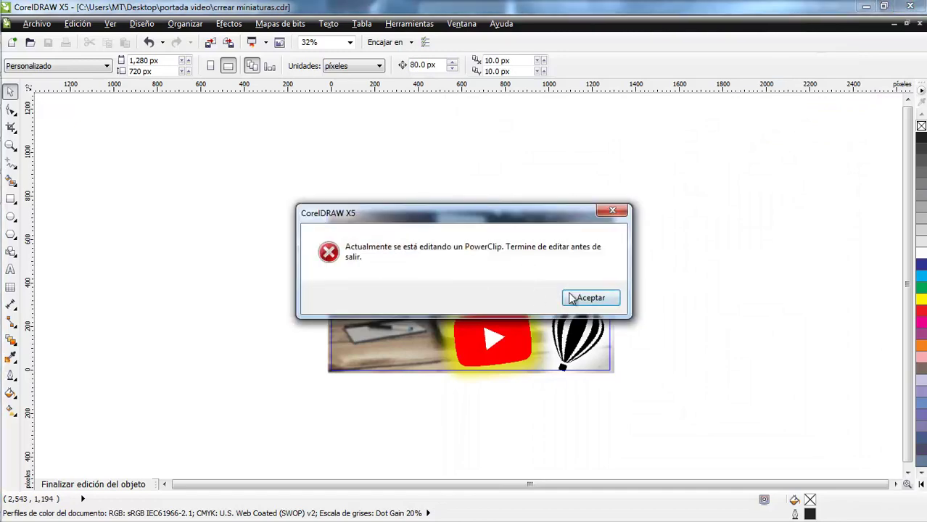
click(599, 302)
click(125, 484)
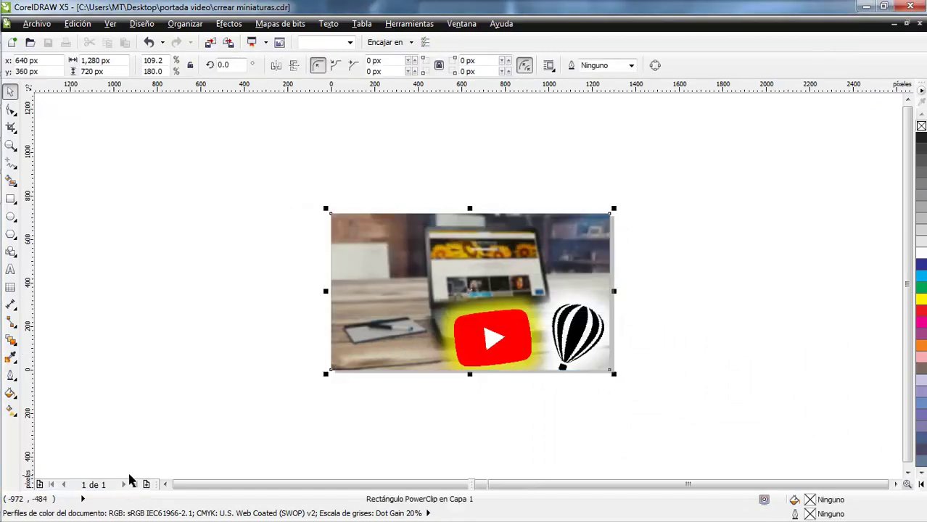
Close CorelDRAW and save the changes to crrear miniaturas.cdr
key(alt+Tab)
click(858, 7)
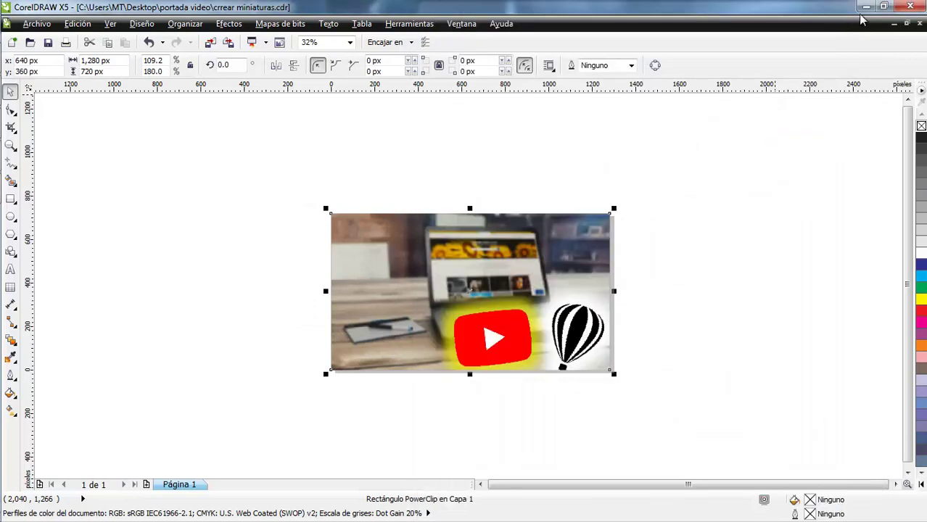
click(910, 6)
click(426, 297)
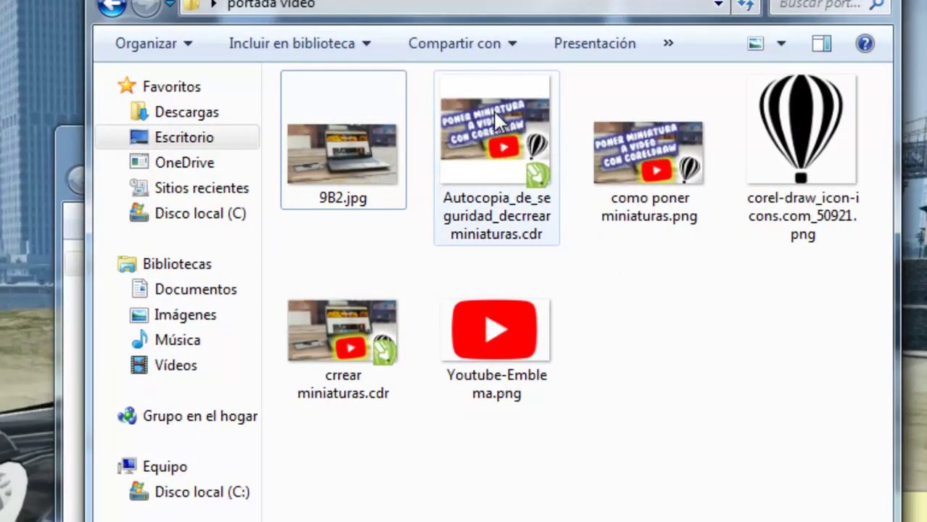
Locate the Autocopia_de_seguridad backup of the drawing in the portada video folder and sort the files by type
click(499, 214)
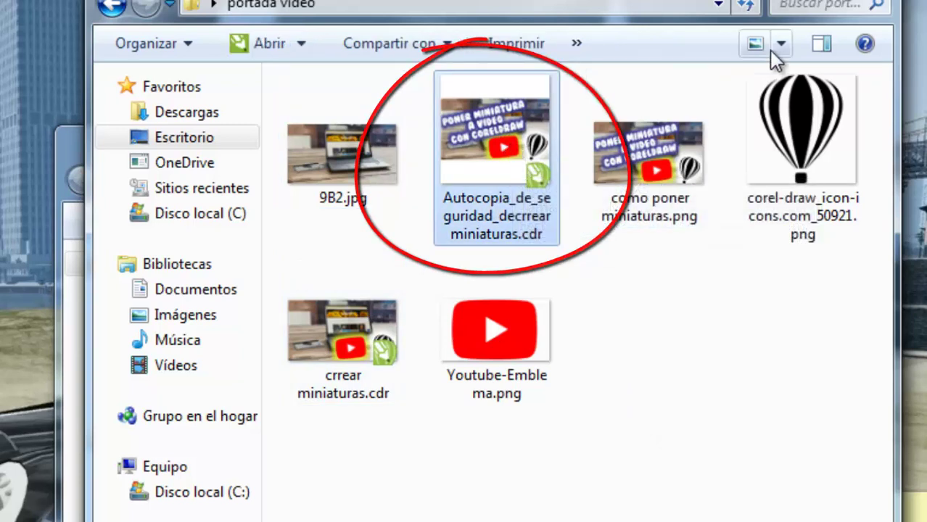
right_click(730, 289)
mouse_move(765, 335)
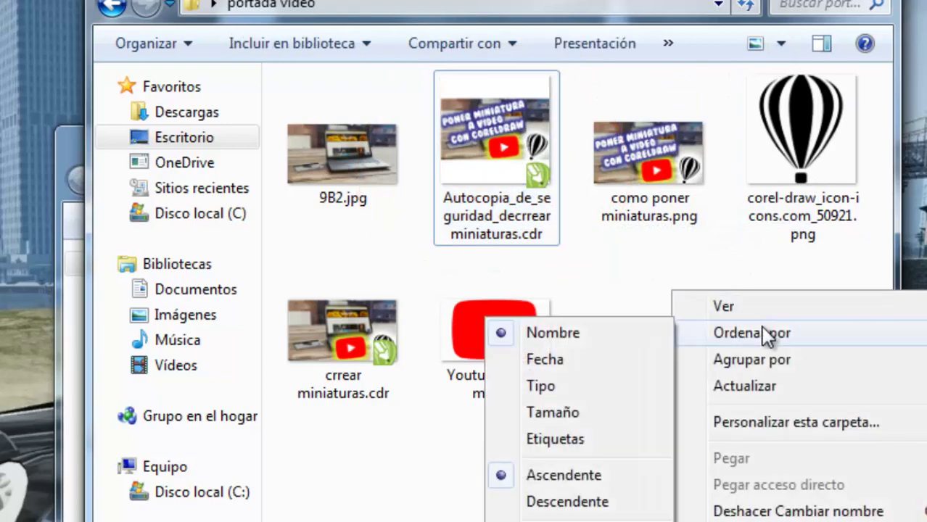
click(600, 385)
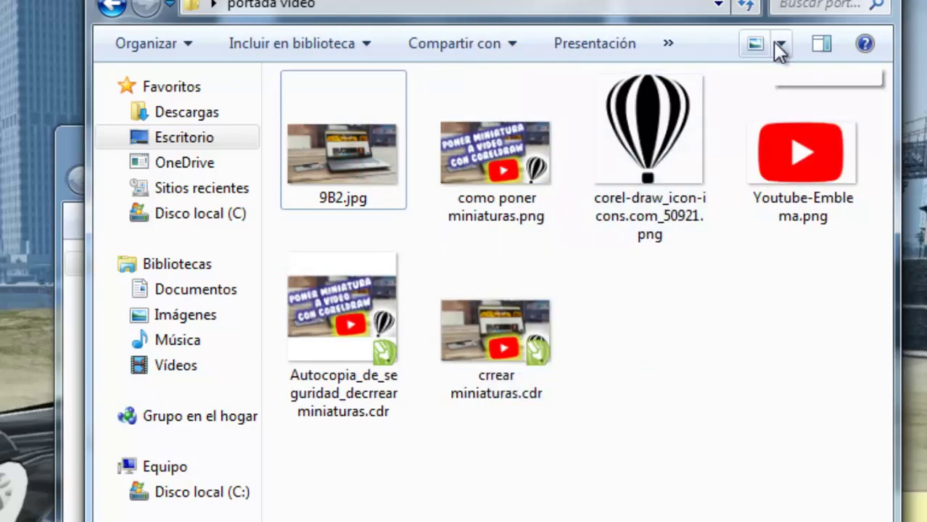
Show the portada video files with larger thumbnails and maximize the Explorer window
click(780, 44)
click(796, 17)
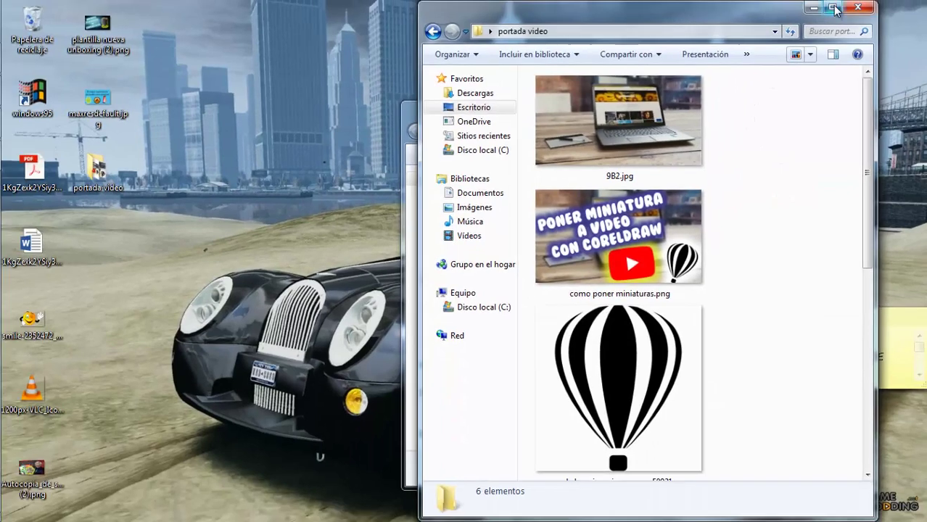
key(super+Up)
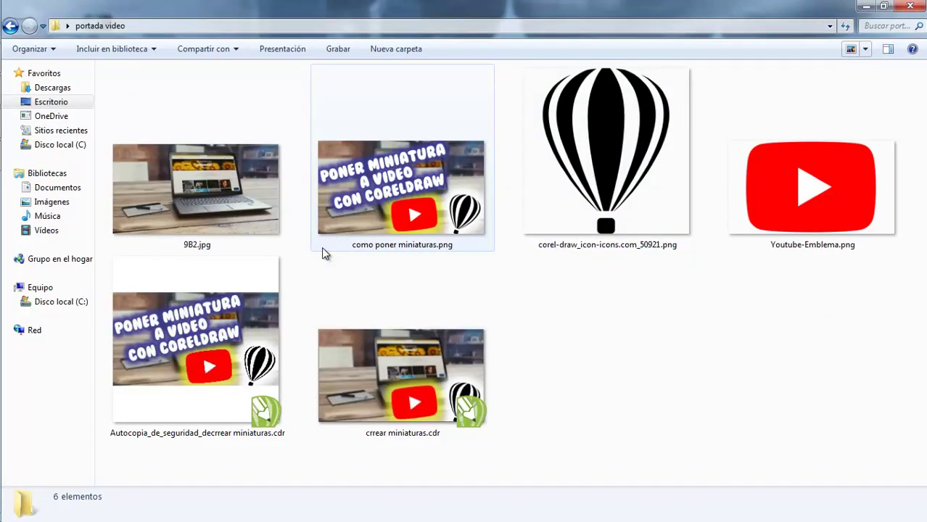
Compare the backup Autocopia_de_seguridad_decrrear miniaturas.cdr with crrear miniaturas.cdr by their previews and file details
click(240, 299)
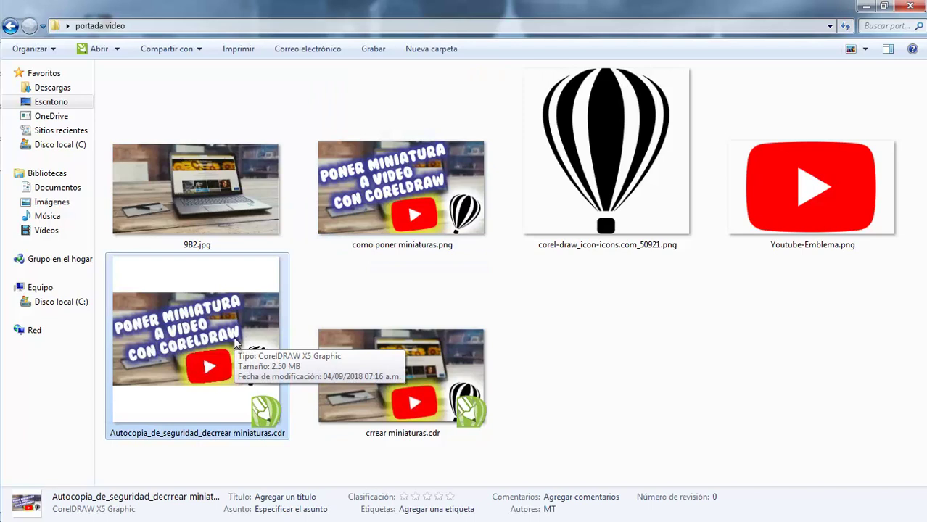
click(442, 347)
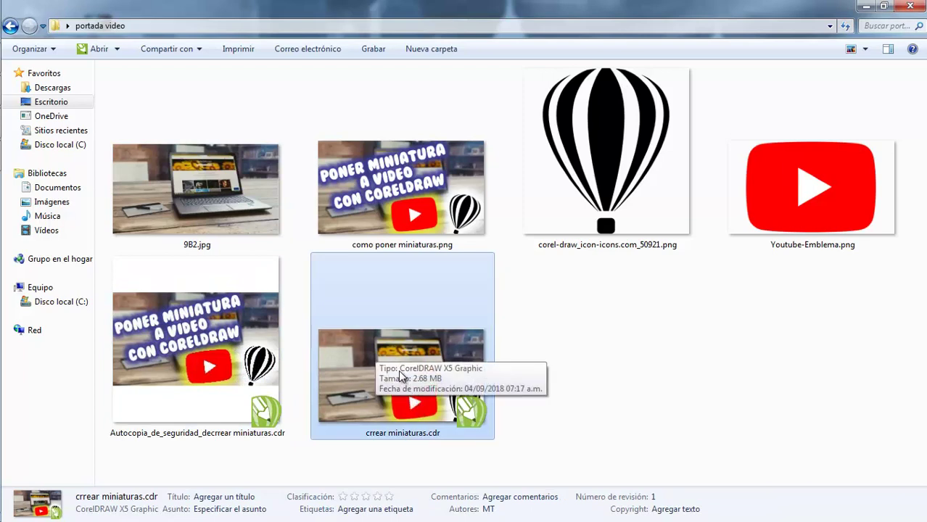
click(606, 397)
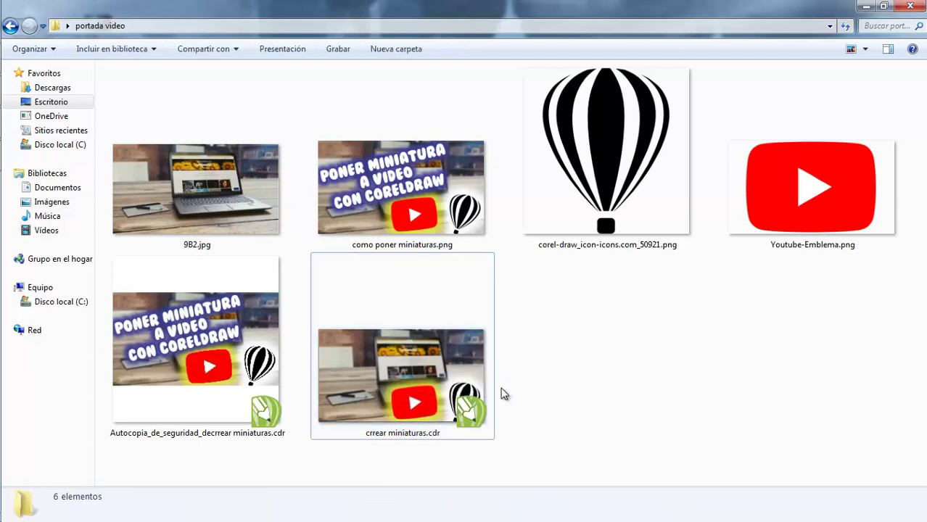
click(464, 390)
click(193, 366)
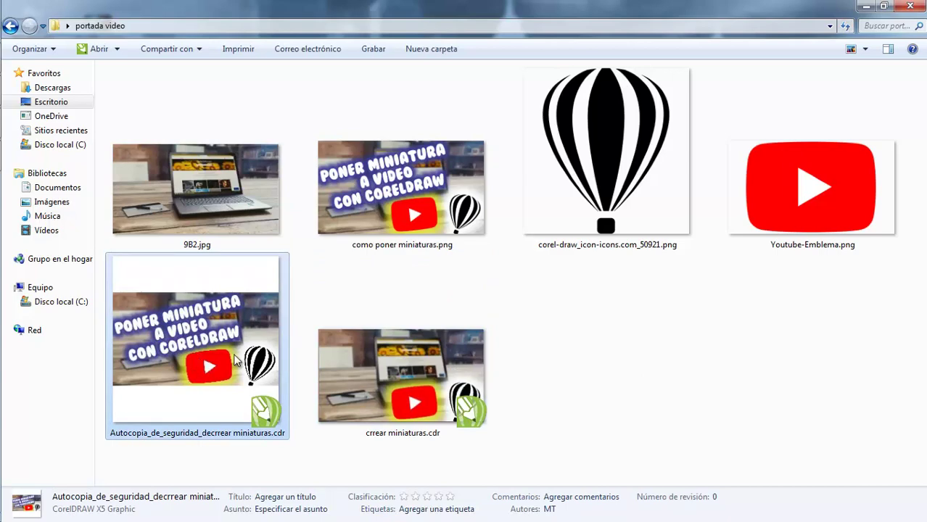
Cut crrear miniaturas.cdr and create a new folder named "pegar un billete" in the portada video folder
click(451, 381)
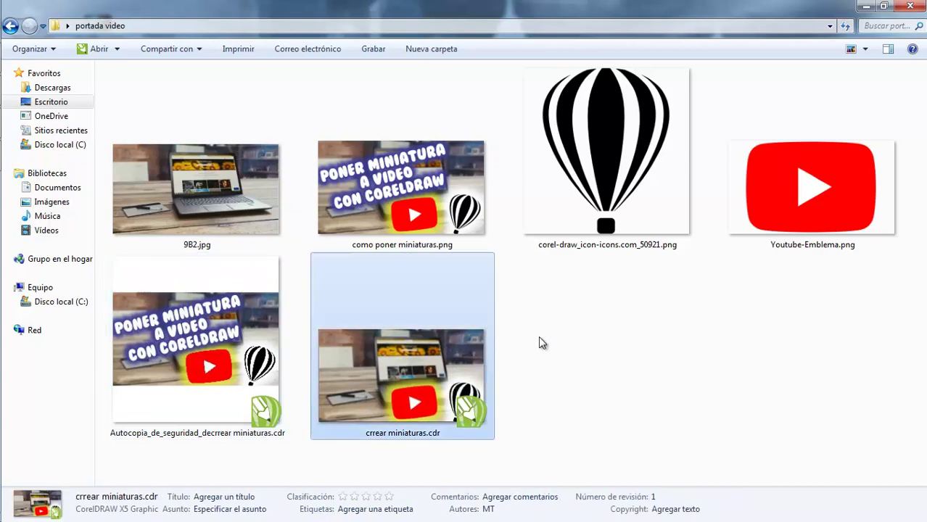
key(ctrl+x)
right_click(579, 384)
mouse_move(653, 346)
click(424, 100)
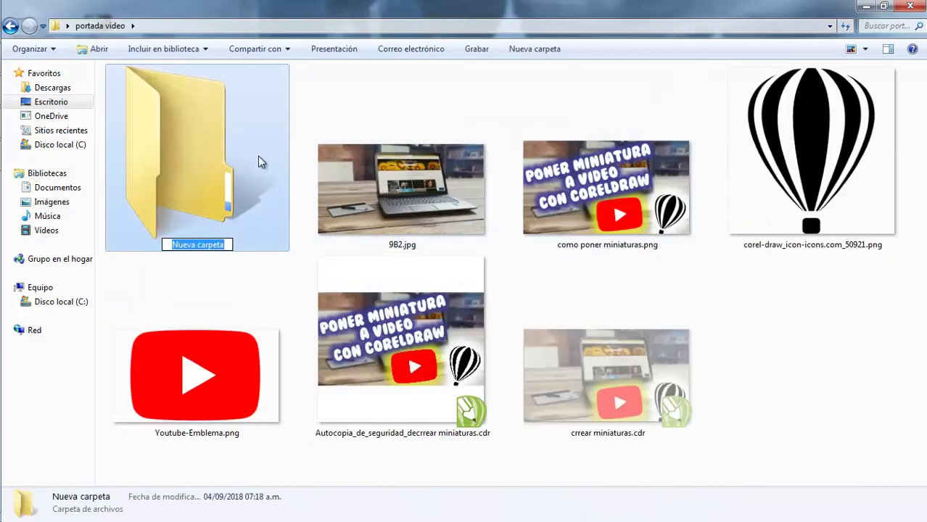
text(m)
key(BackSpace)
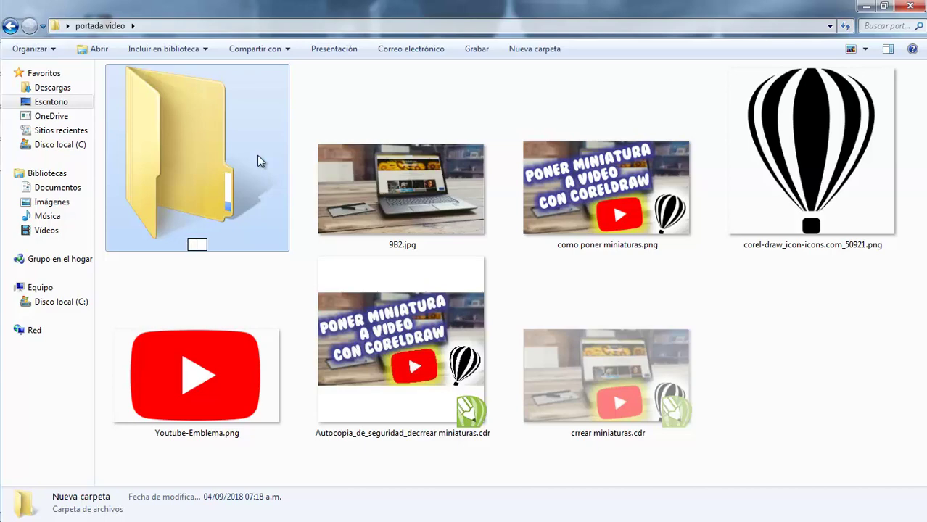
text(pegar un billete)
key(Return)
Paste crrear miniaturas.cdr into the pegar un billete folder and return to the portada video folder
key(Return)
key(ctrl+v)
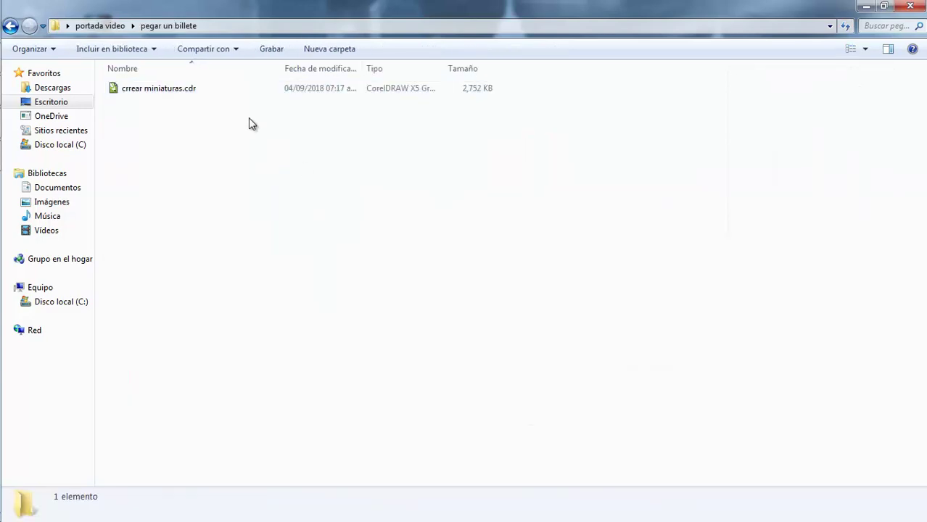
key(BackSpace)
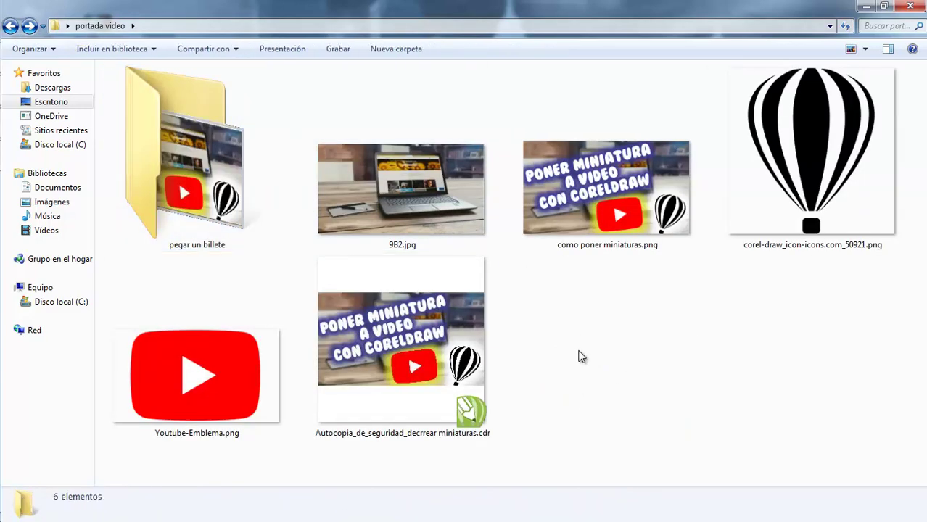
click(450, 174)
mouse_move(921, 66)
mouse_down()
mouse_move(512, 380)
mouse_move(282, 310)
mouse_move(210, 355)
mouse_up()
click(553, 341)
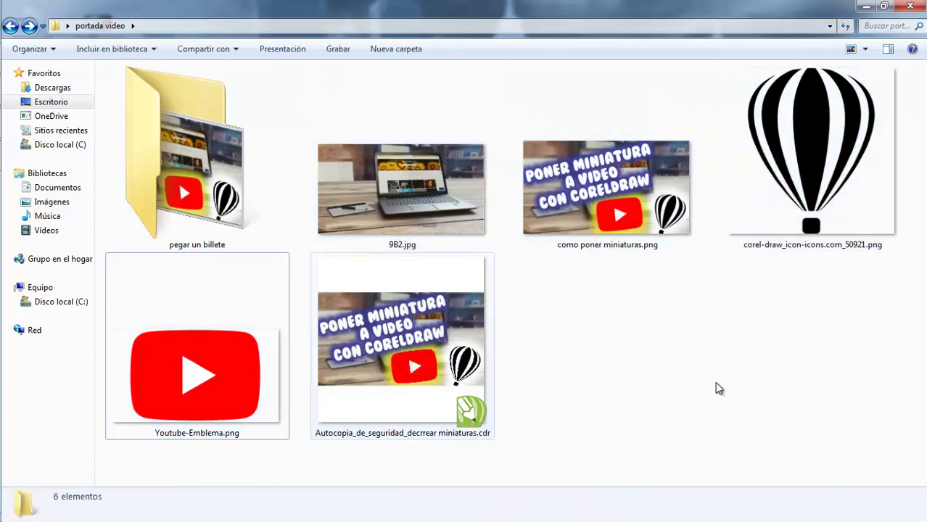
drag(906, 397, 464, 193)
ctrl+click(241, 333)
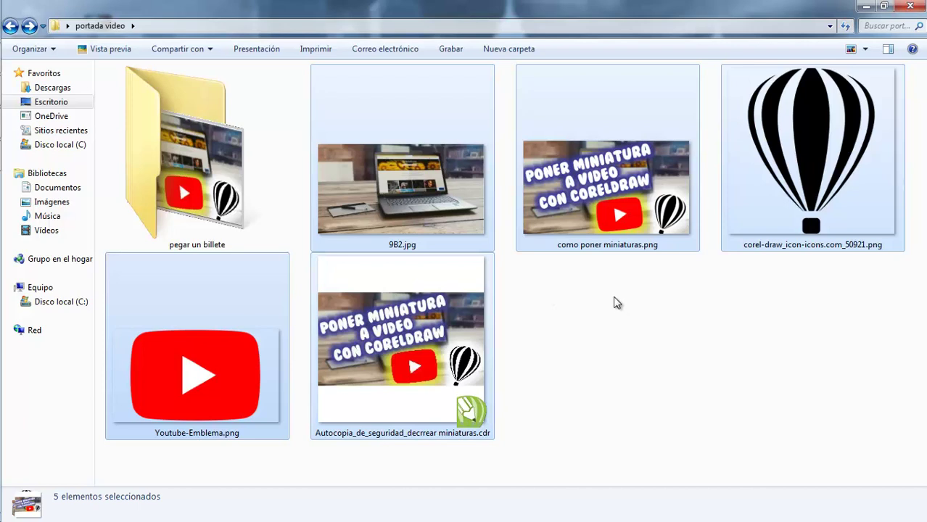
click(681, 314)
click(368, 341)
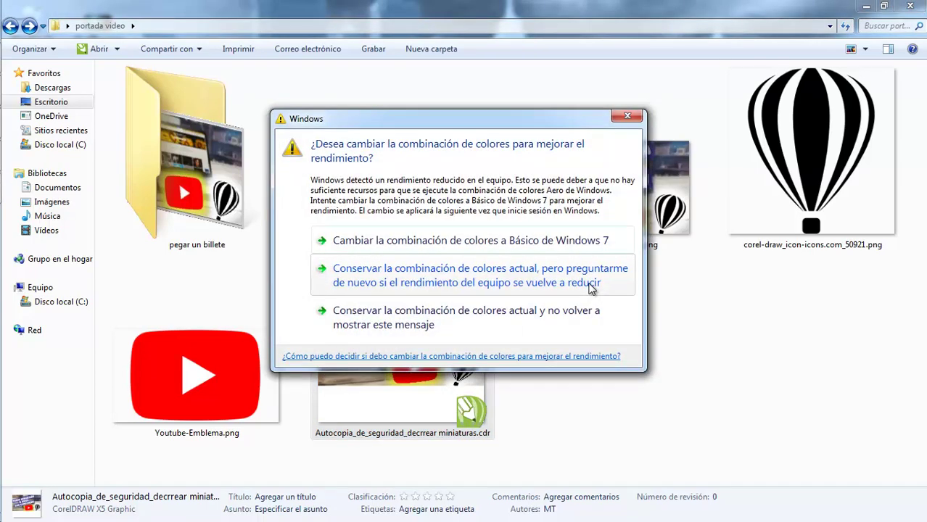
Dismiss the Windows colour scheme performance prompts without choosing any of their options
click(629, 115)
click(689, 375)
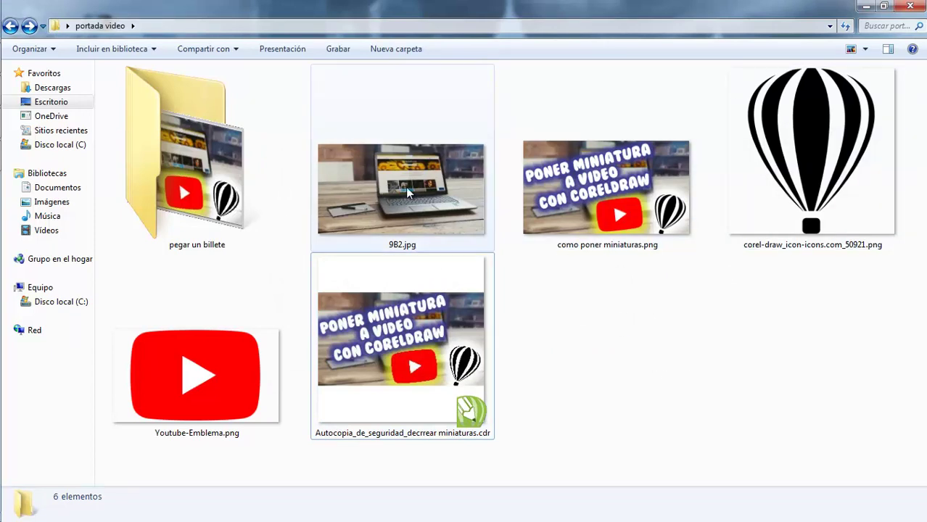
drag(834, 365, 396, 157)
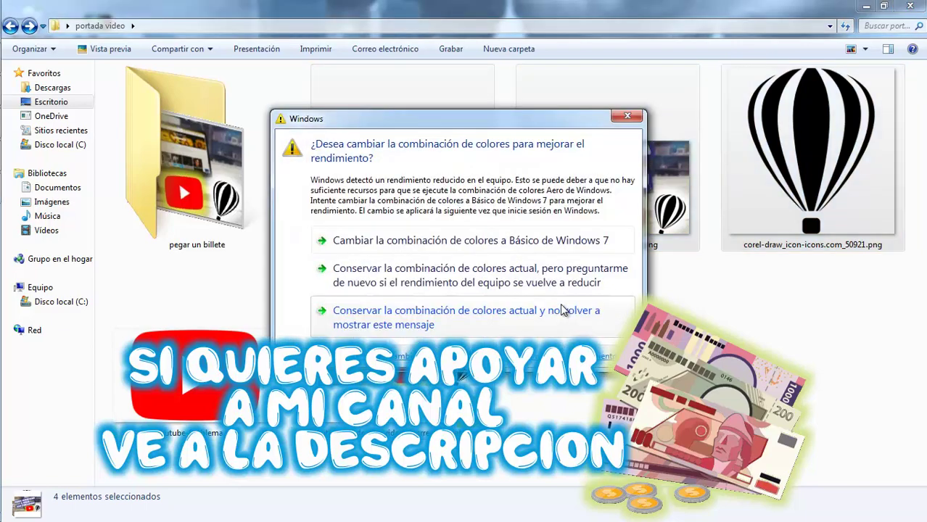
click(627, 116)
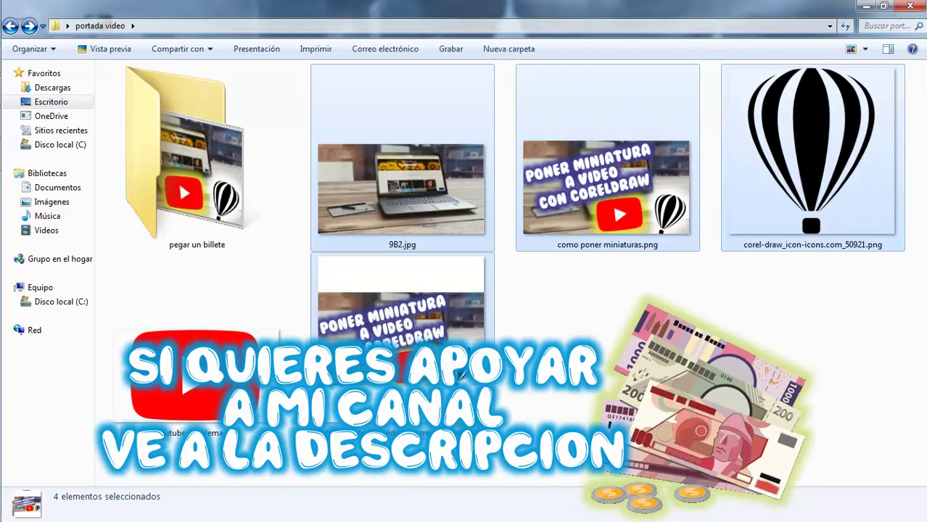
Open como poner miniaturas.png from the portada video folder in the Picasa photo viewer to view the finished thumbnail
key(alt+Tab)
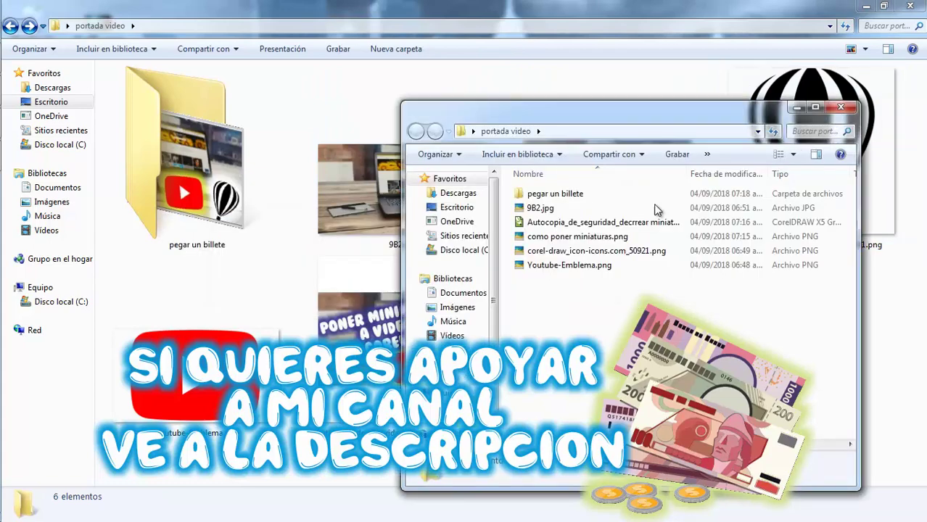
key(alt+Tab)
click(426, 194)
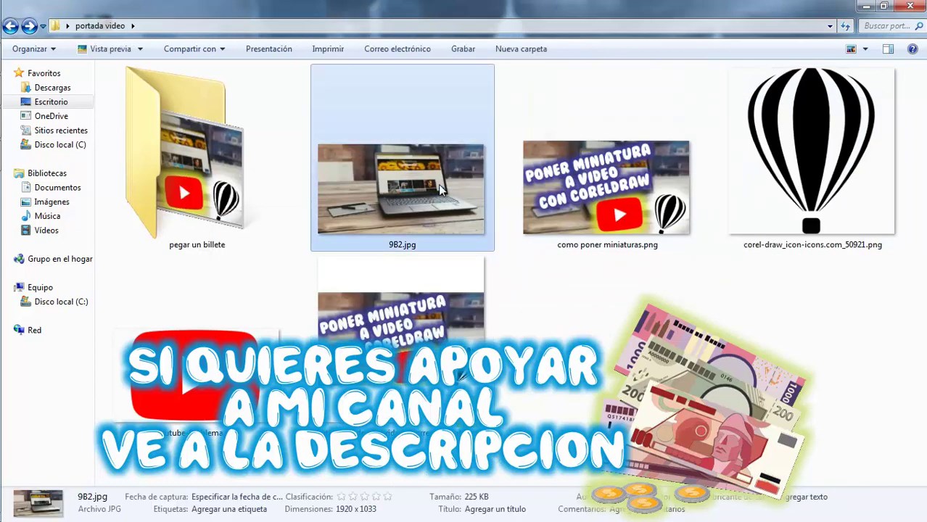
double_click(679, 180)
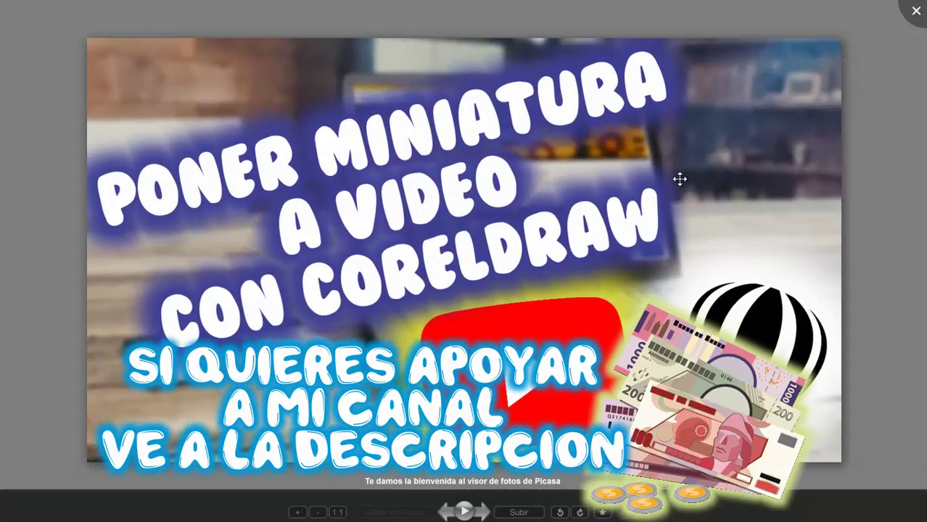